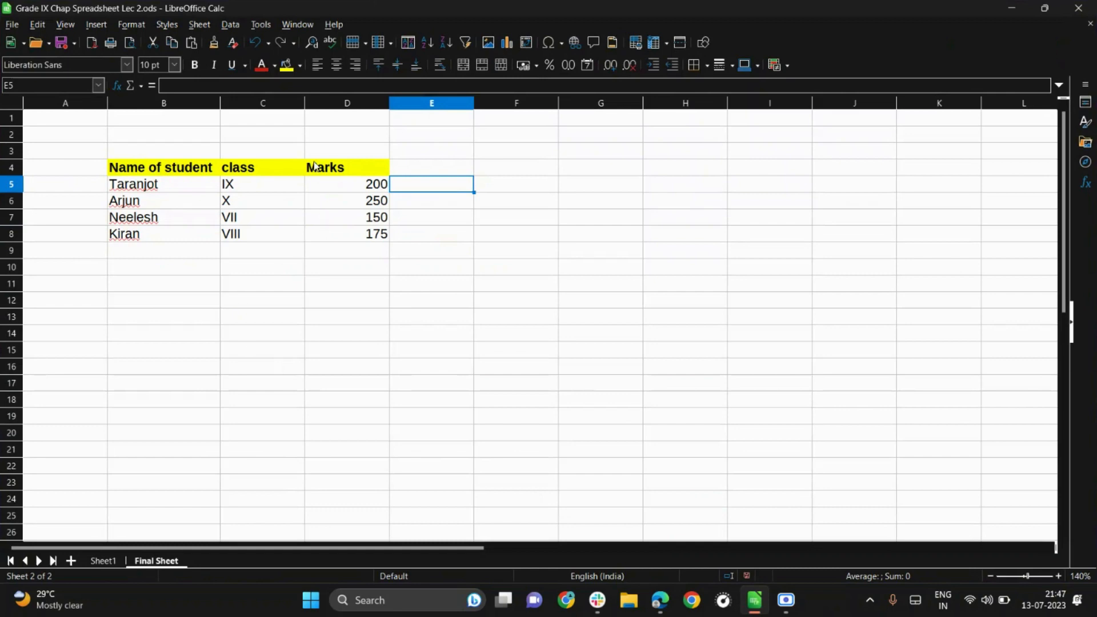
# Replace the Marks header in D4 with English and enter Maths as the next header in E4
pyautogui.click(314, 165)
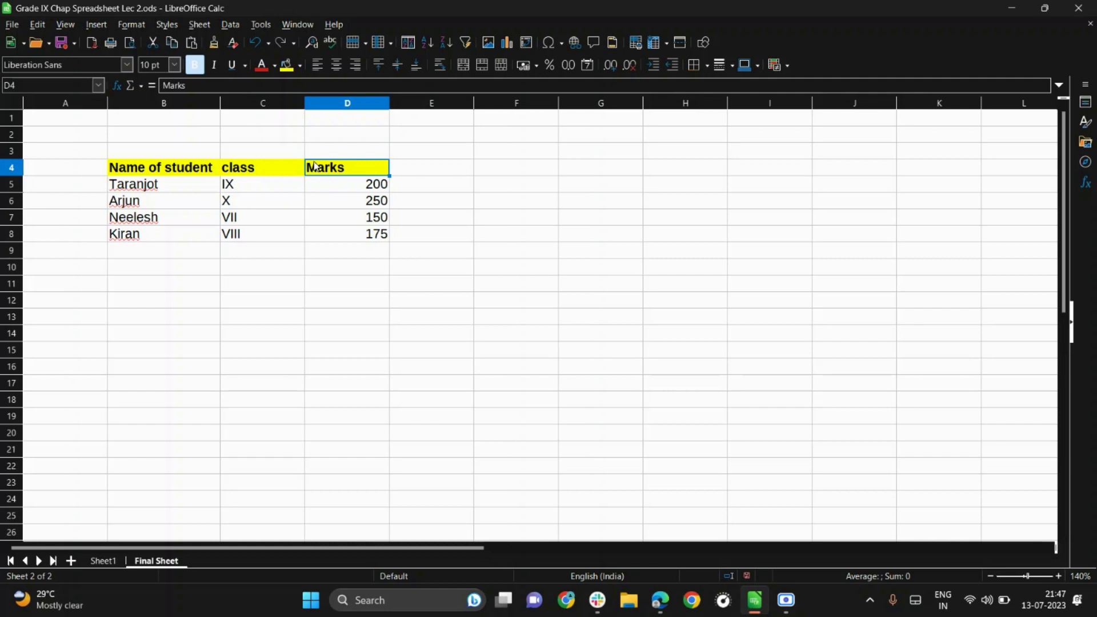
pyautogui.write('e')
pyautogui.press('BackSpace')
pyautogui.write('English')
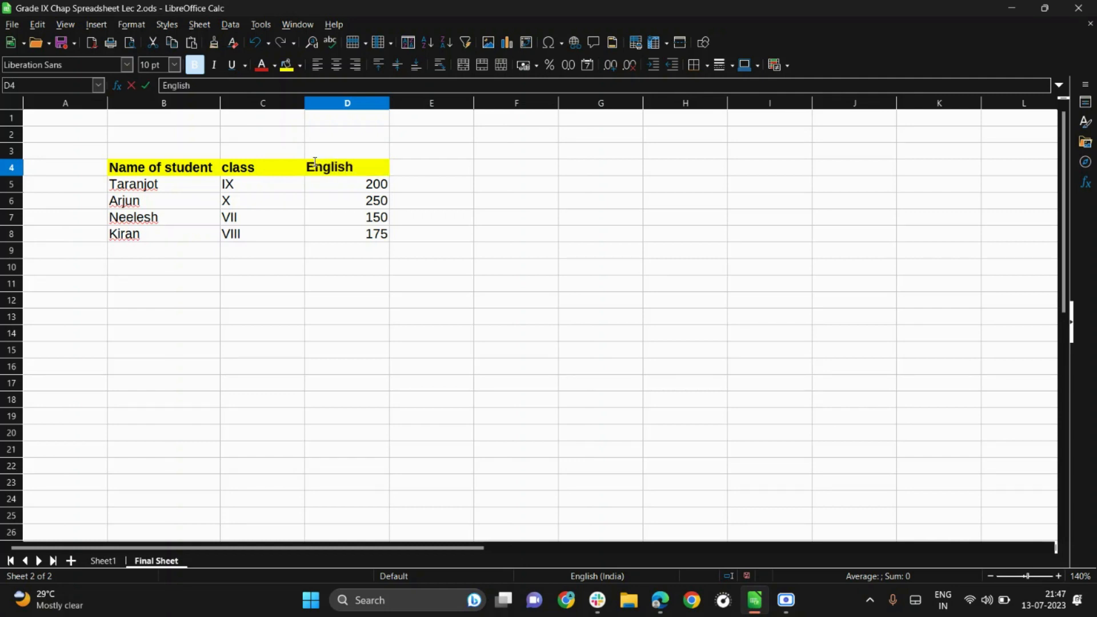
pyautogui.press('Tab')
pyautogui.write('Maths')
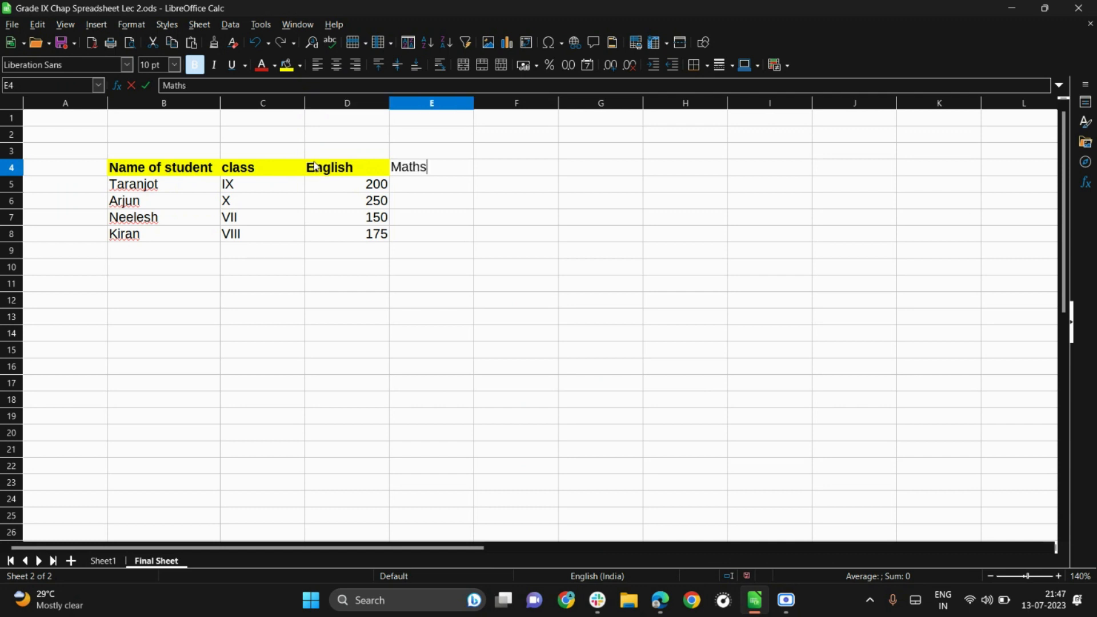
# Add the subject headers Science in F4 and SST in G4
pyautogui.press('Tab')
pyautogui.write('Science')
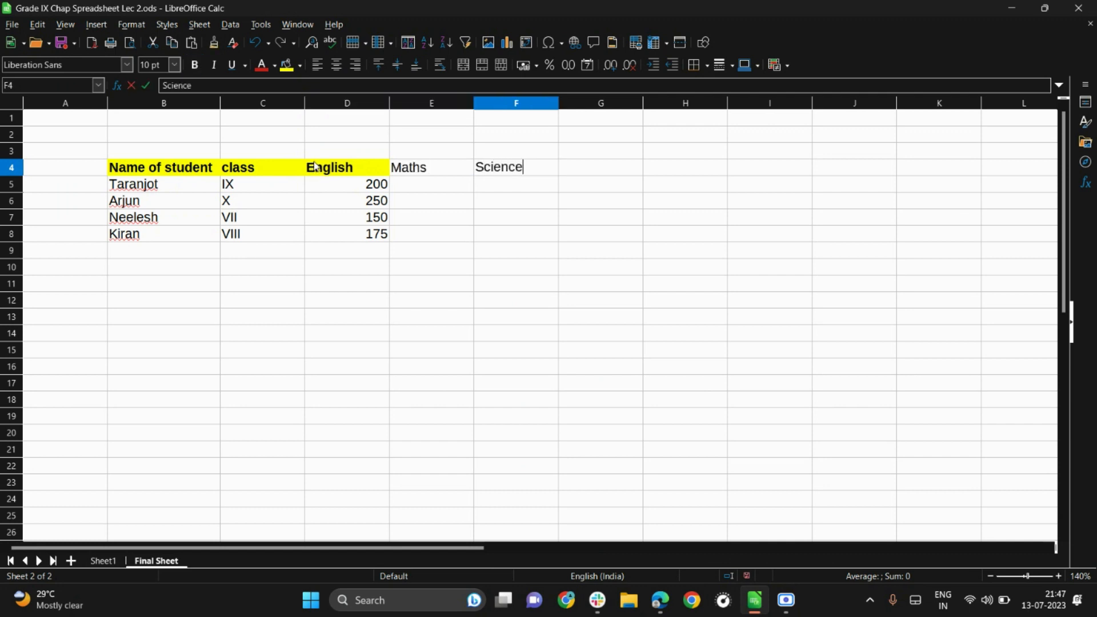
pyautogui.press('Tab')
pyautogui.write('SSt')
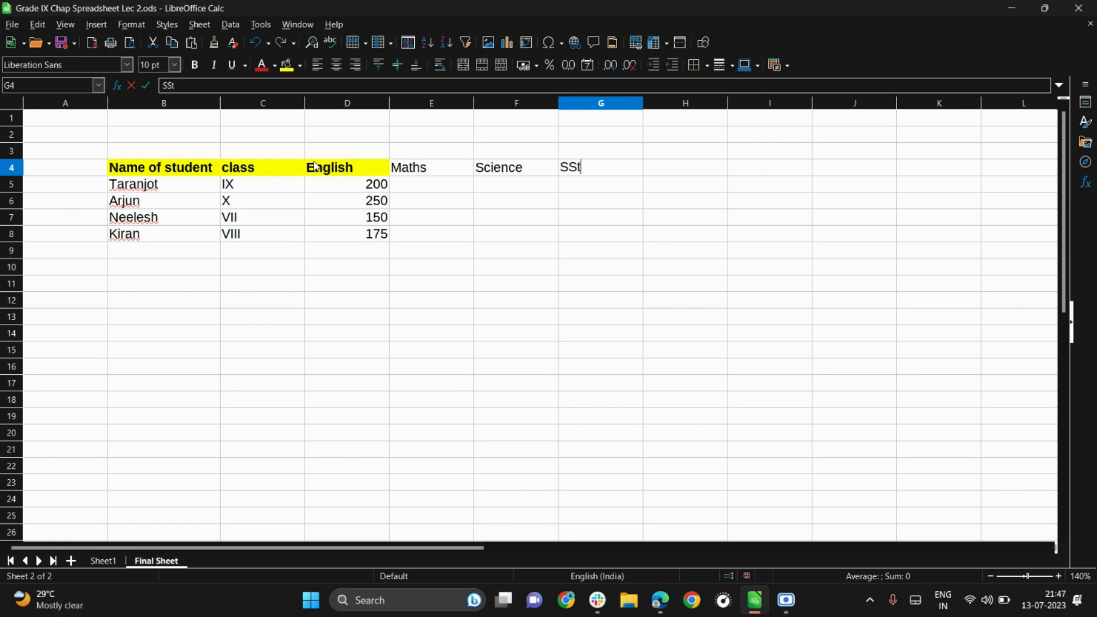
pyautogui.press('BackSpace')
pyautogui.write('T')
pyautogui.press('Tab')
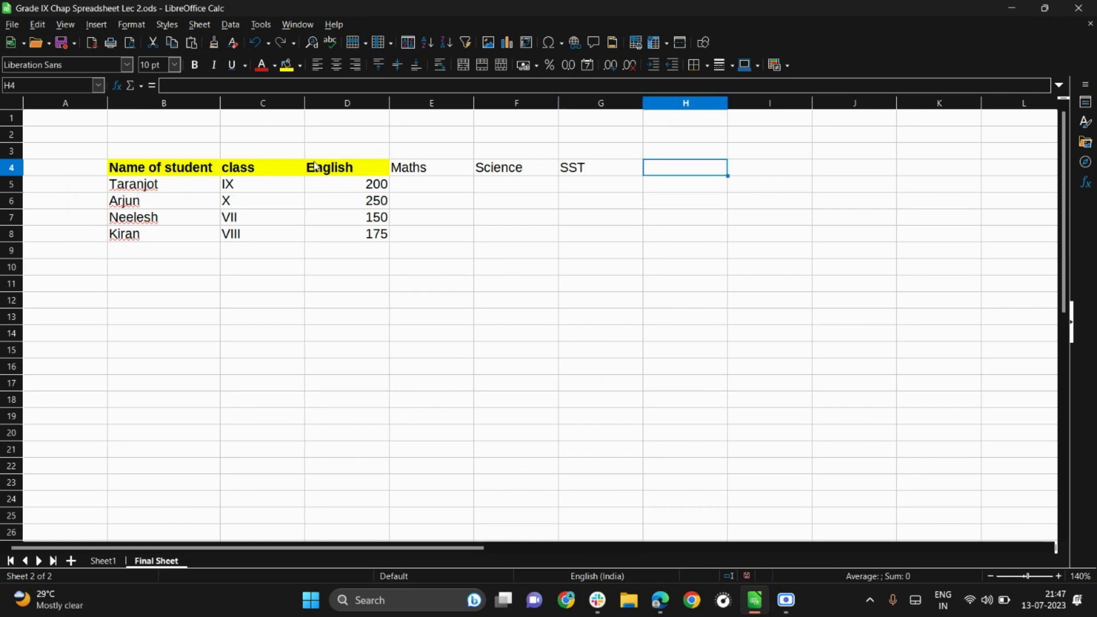
# Complete the header row with Punjabi in H4, Hindi in I4, ICT in J4 and Total in K4
pyautogui.write('Punjabi')
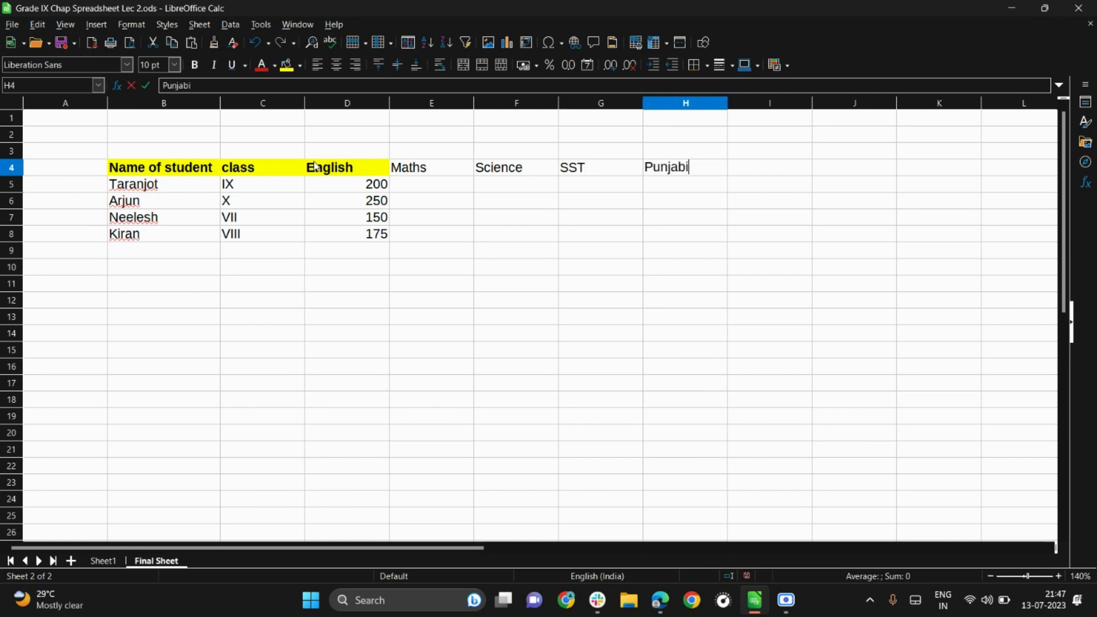
pyautogui.press('Tab')
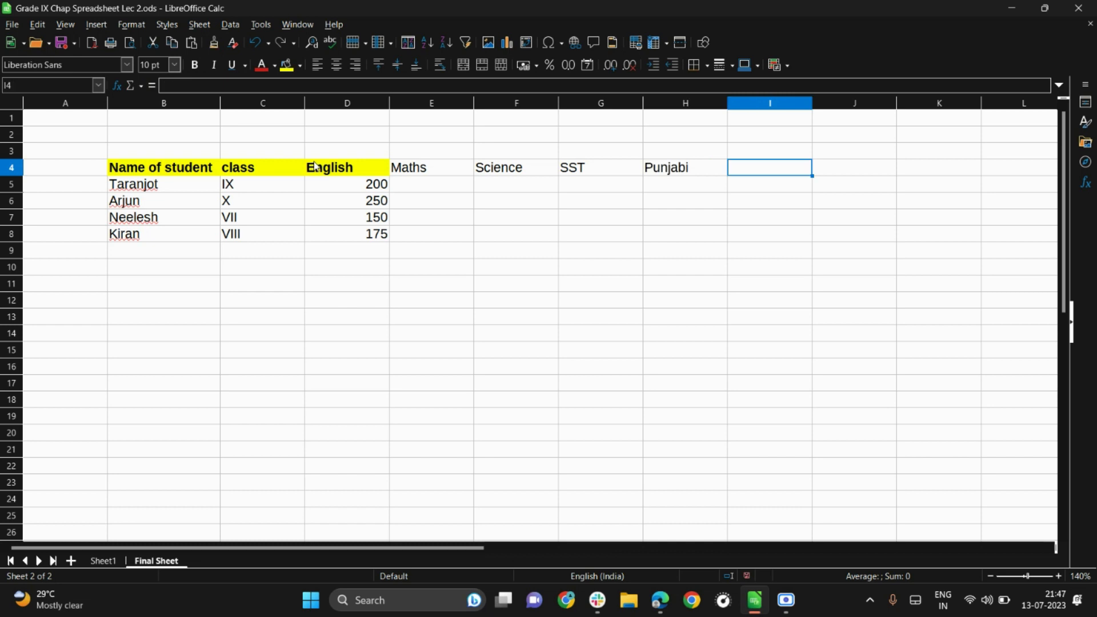
pyautogui.write('Hindi')
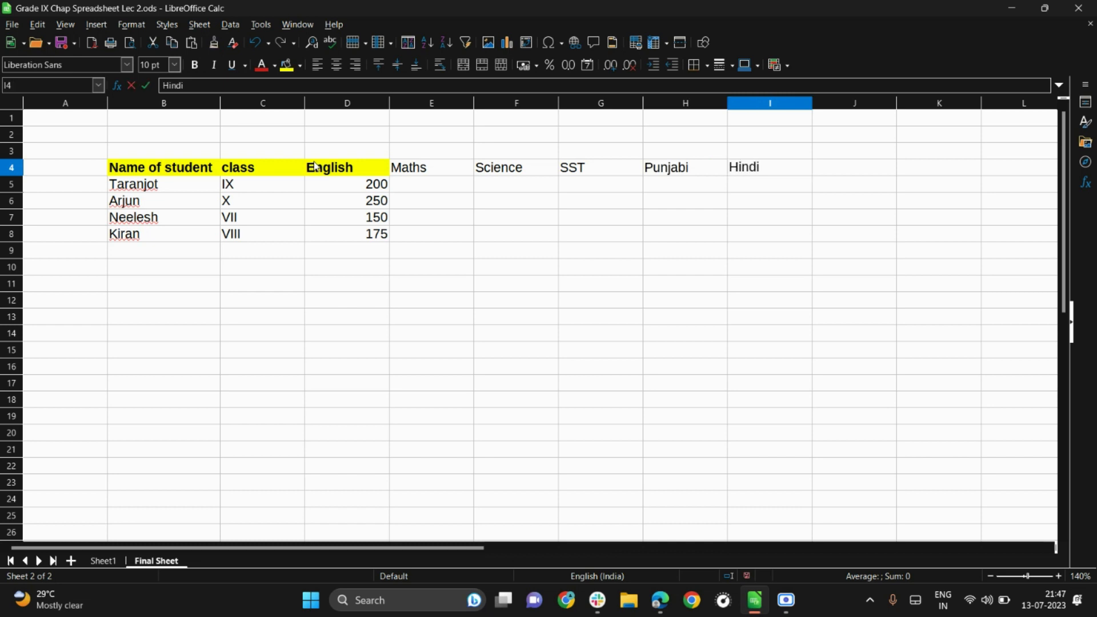
pyautogui.press('Tab')
pyautogui.write('ICT')
pyautogui.press('Tab')
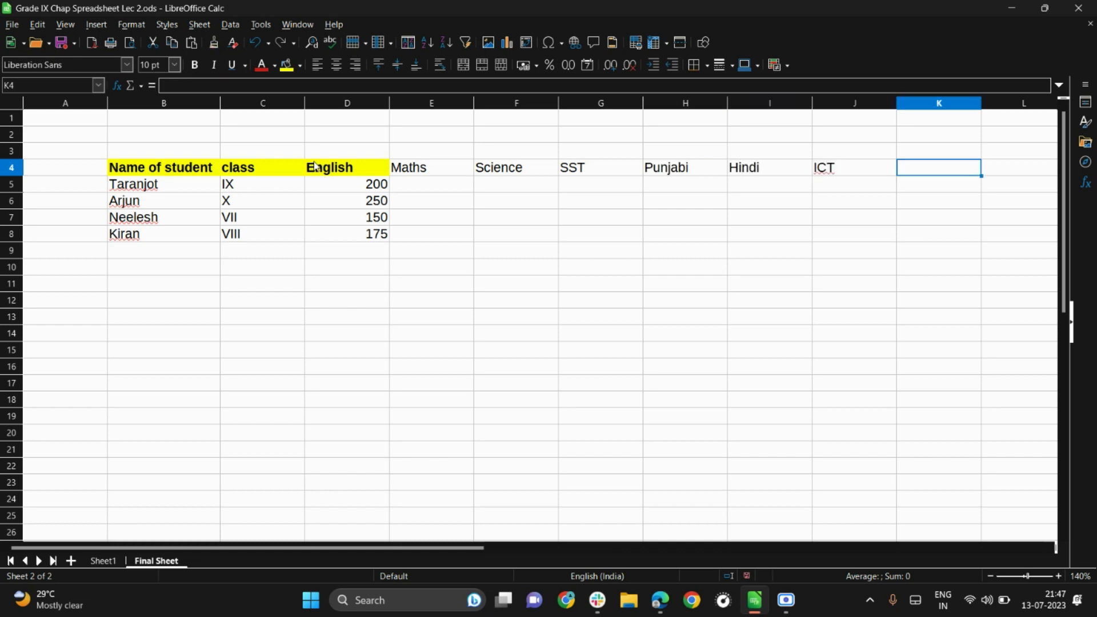
pyautogui.write('Total')
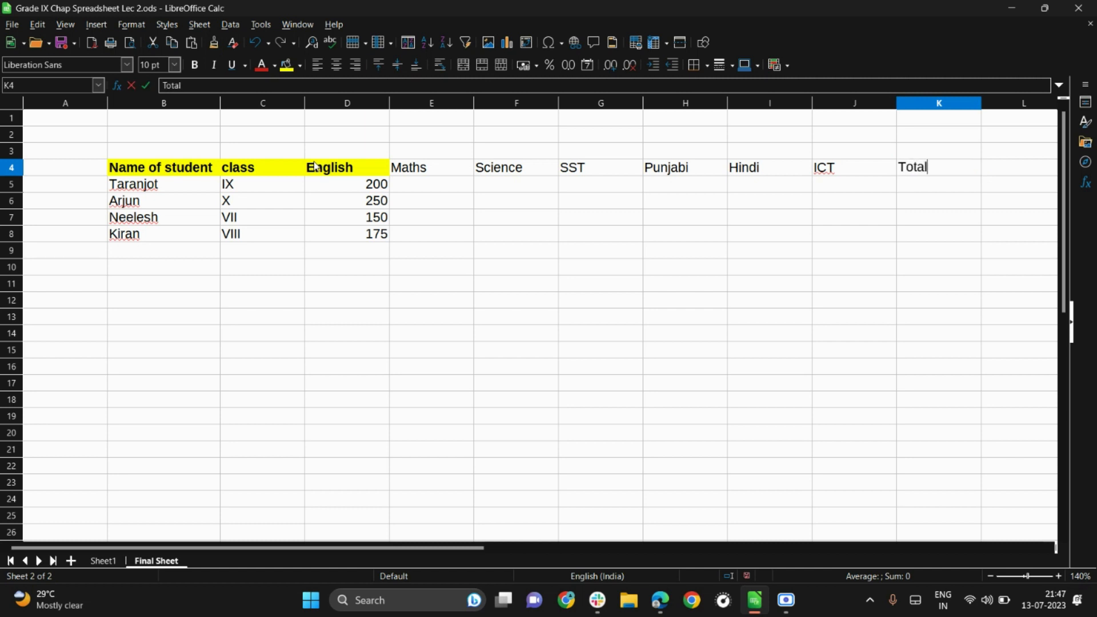
pyautogui.press('Return')
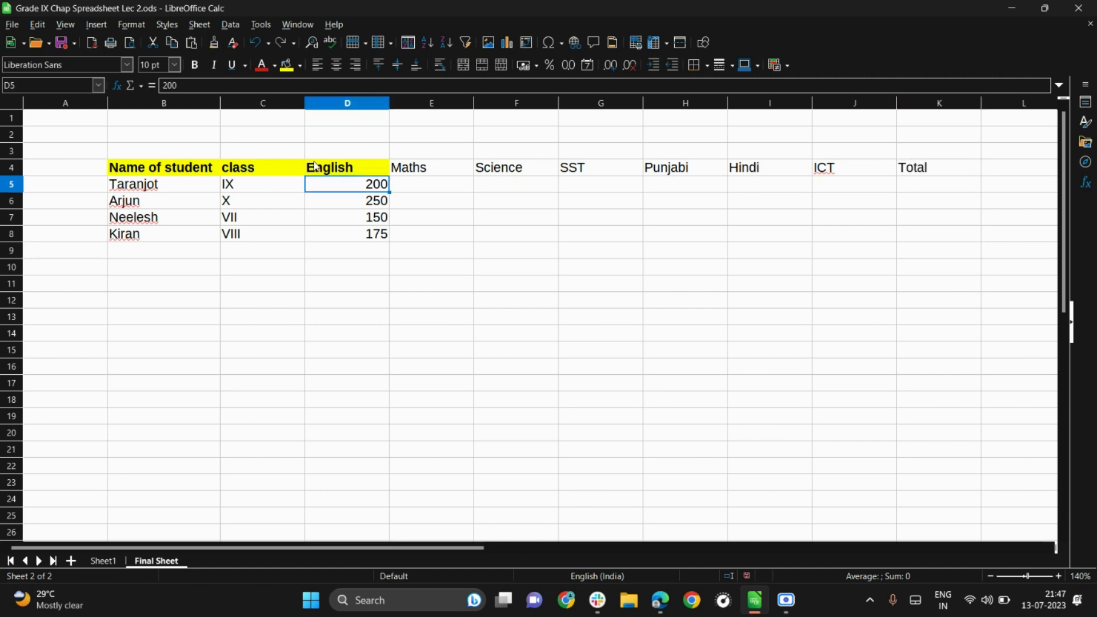
# Clone the bold, yellow-filled formatting of the English header onto the headers Maths through Total in E4:K4
pyautogui.click(315, 166)
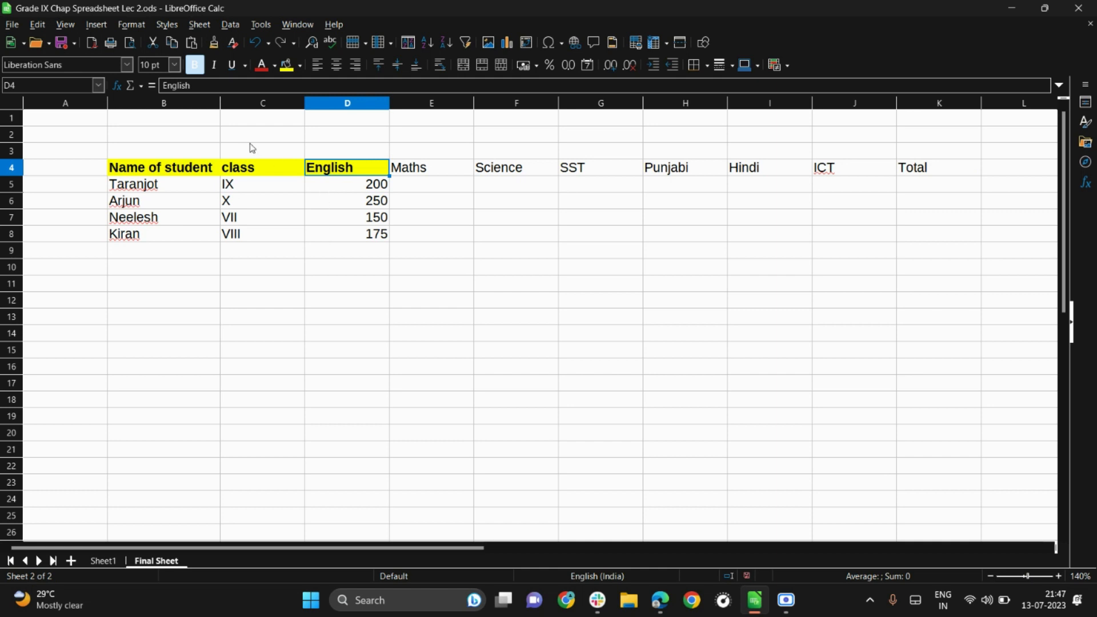
pyautogui.click(219, 52)
pyautogui.moveTo(426, 164)
pyautogui.mouseDown()
pyautogui.moveTo(702, 164)
pyautogui.moveTo(783, 176)
pyautogui.moveTo(842, 152)
pyautogui.moveTo(920, 166)
pyautogui.mouseUp()
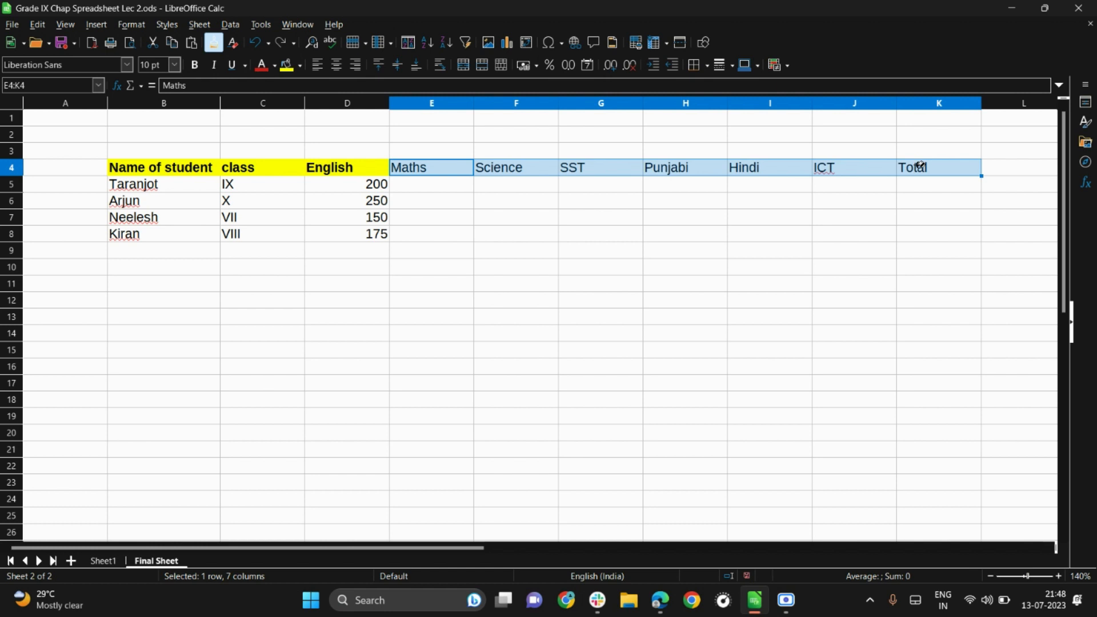
pyautogui.moveTo(920, 165); pyautogui.dragTo(920, 167)
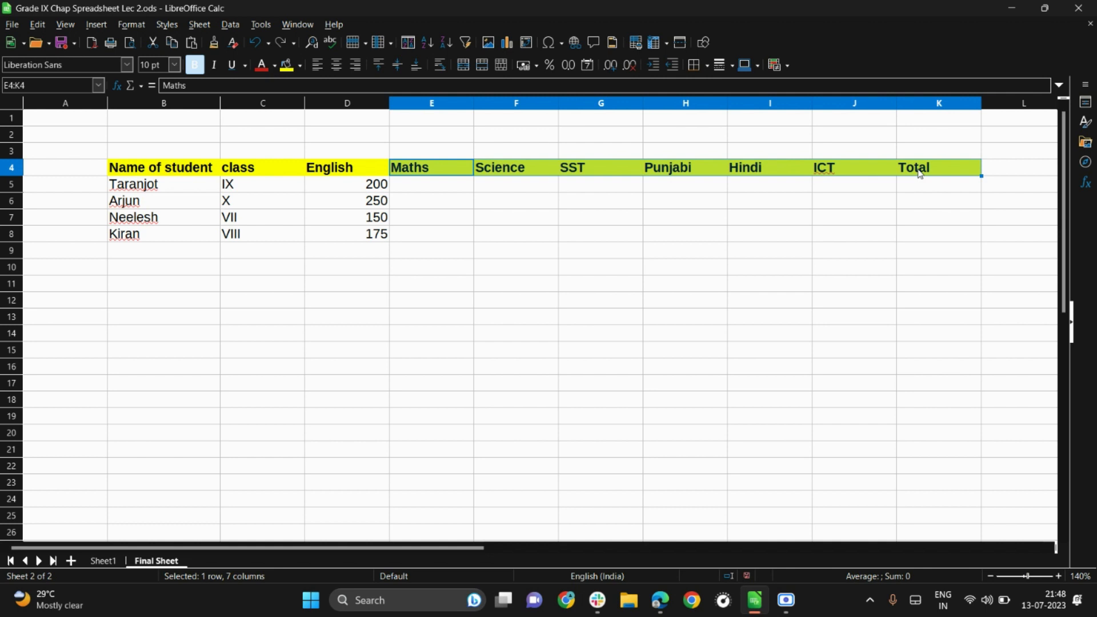
pyautogui.click(701, 266)
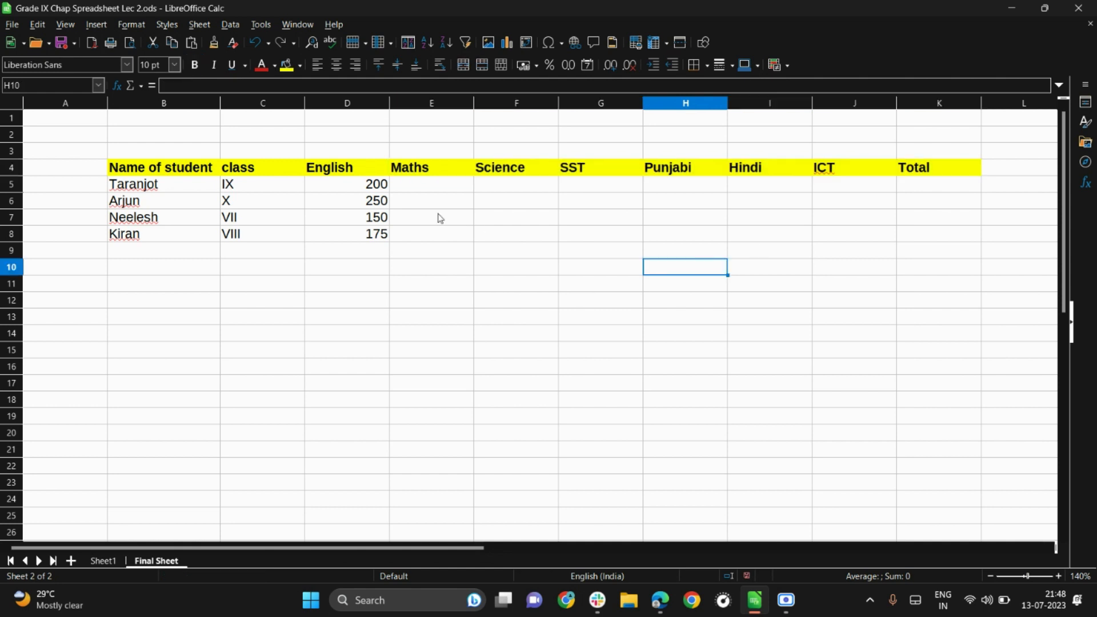
# Clear the old marks in D5:D8 and fill D5:J8 with the four students' subject marks, from 75 in D5 to 91 in J8
pyautogui.moveTo(375, 188); pyautogui.dragTo(377, 239)
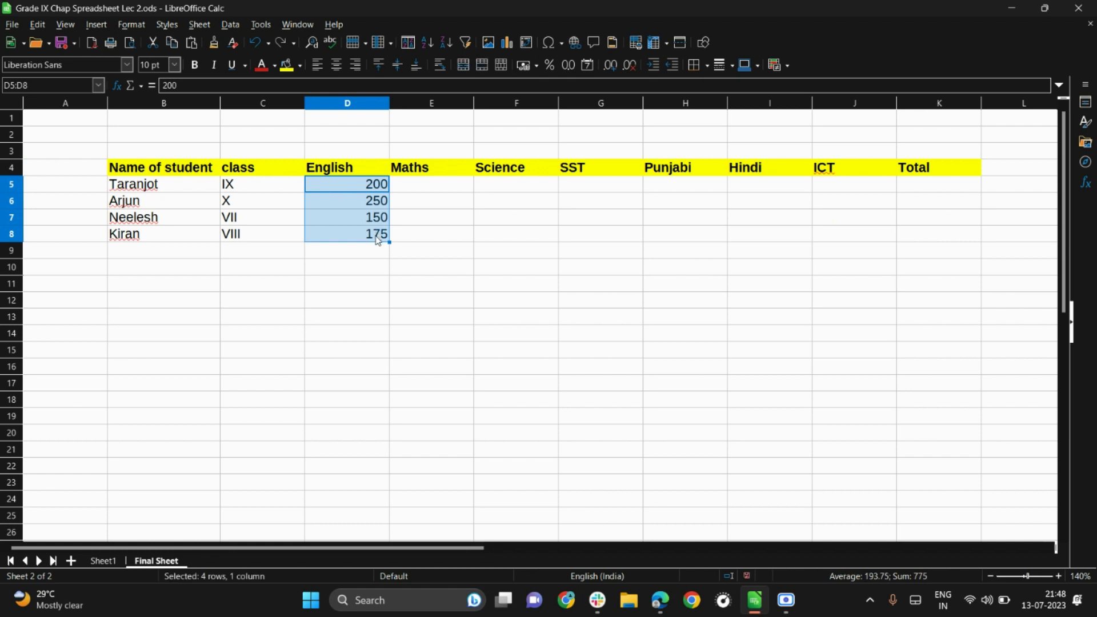
pyautogui.press('Delete')
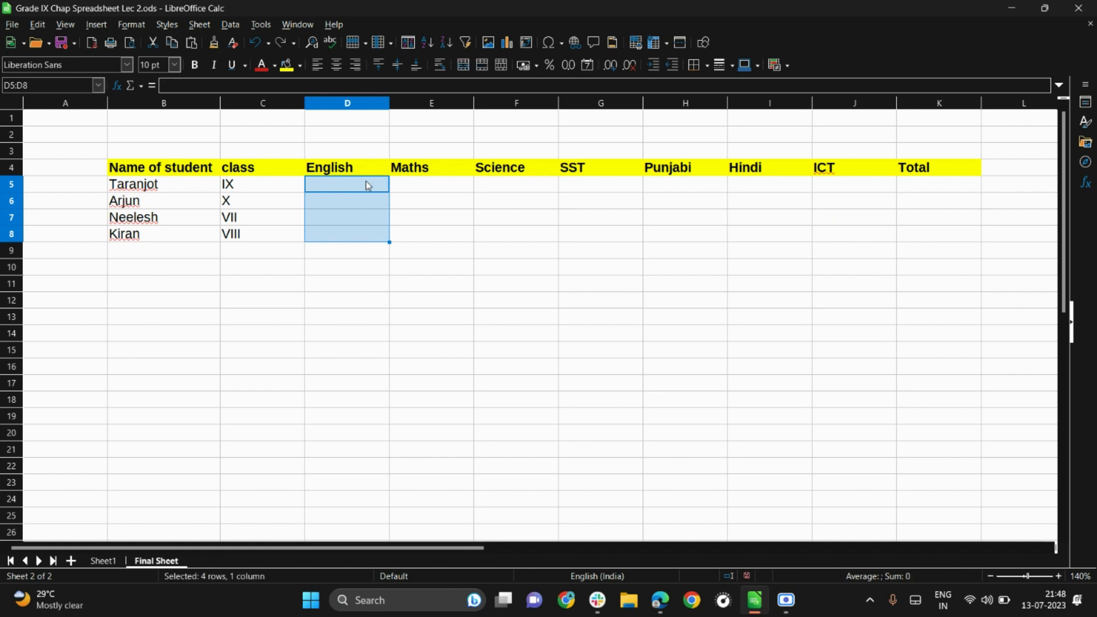
pyautogui.click(367, 187)
pyautogui.write('75')
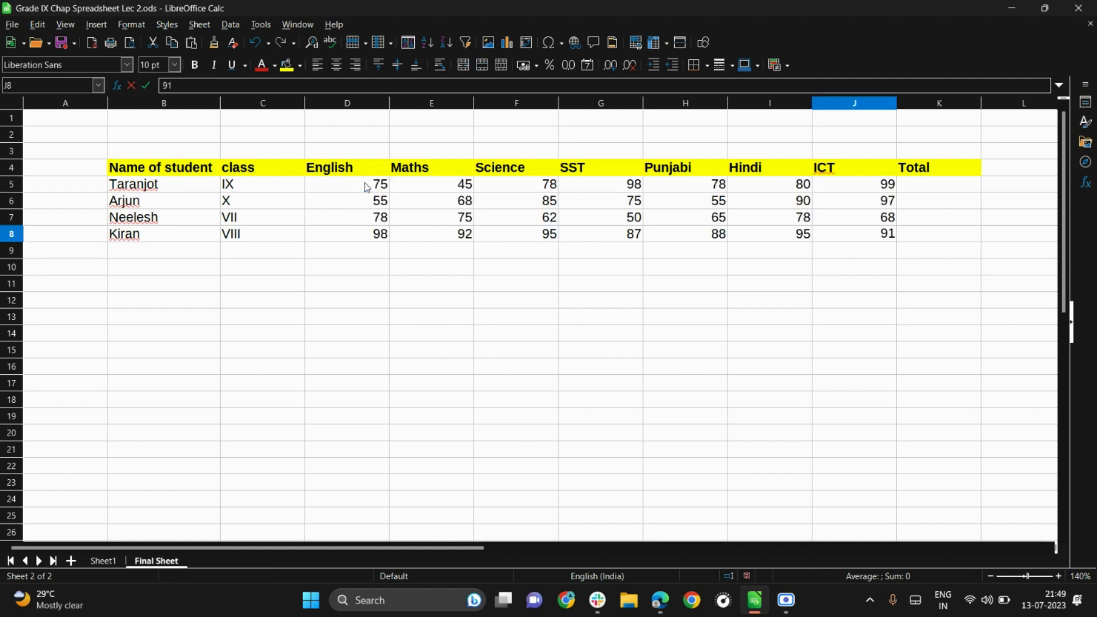
pyautogui.press('Tab')
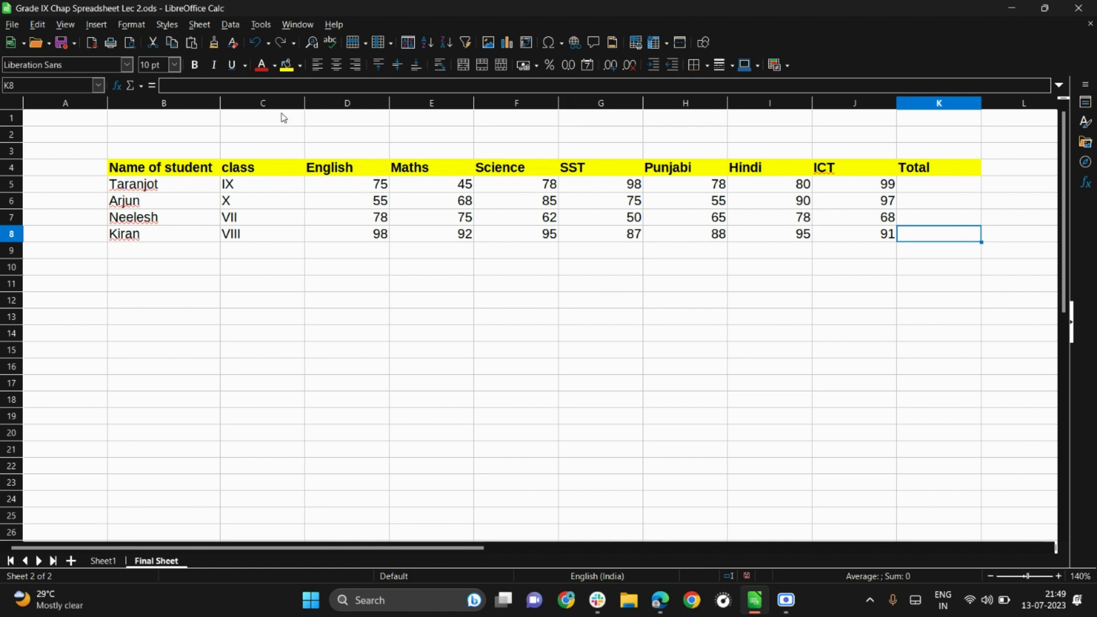
# Calculate the first student's total in K5 with the formula =D5+e5+f5+g5+h5+i5+j5
pyautogui.click(334, 188)
pyautogui.moveTo(381, 182); pyautogui.dragTo(833, 193)
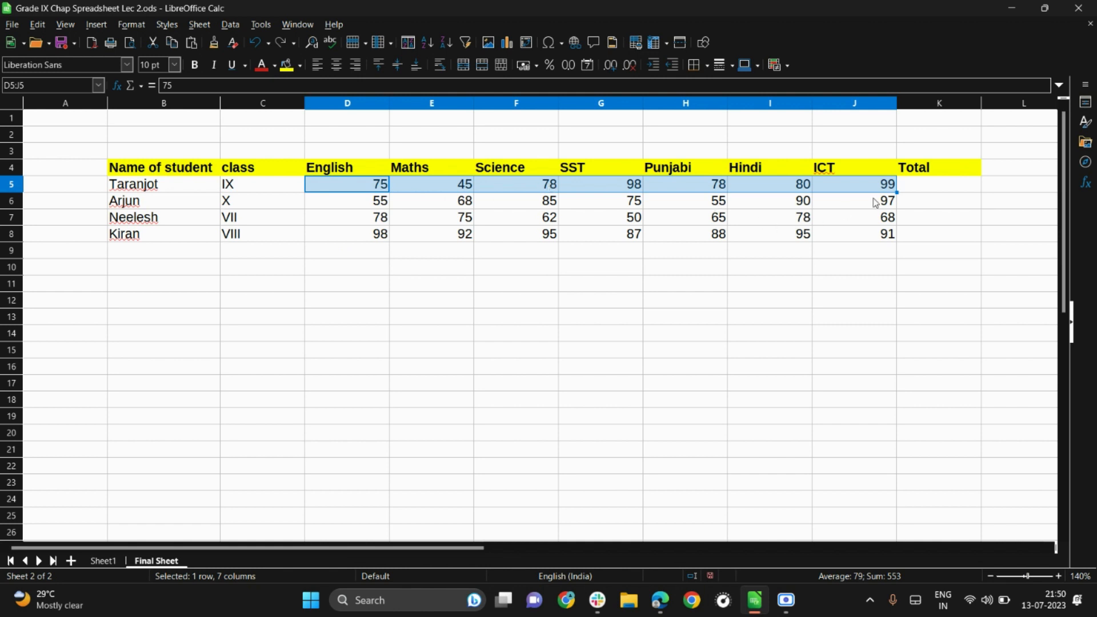
pyautogui.click(925, 186)
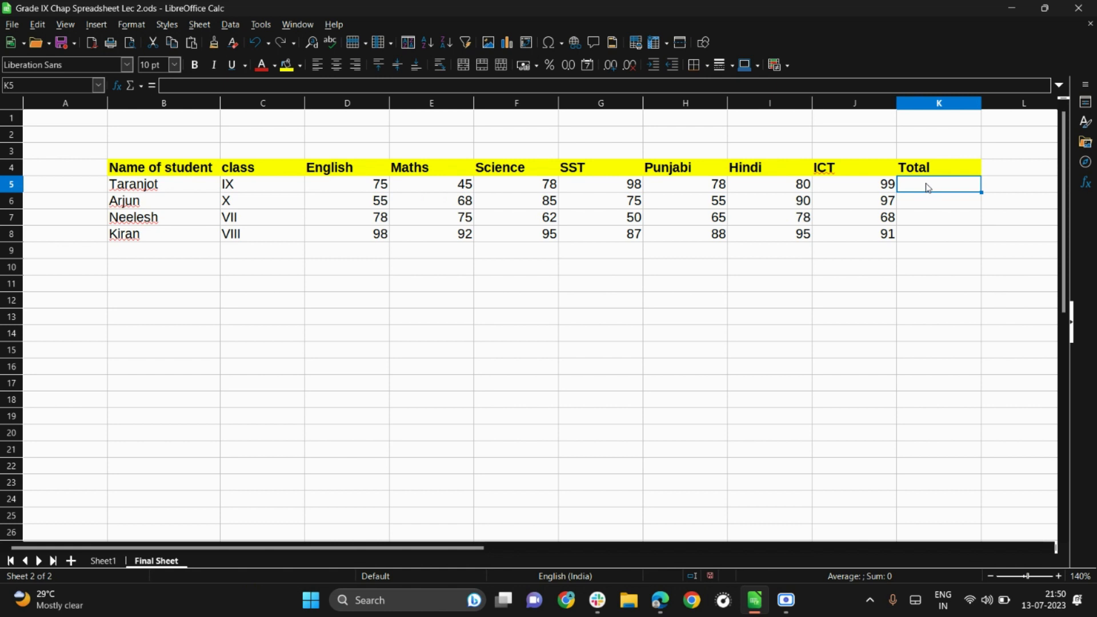
pyautogui.write('=')
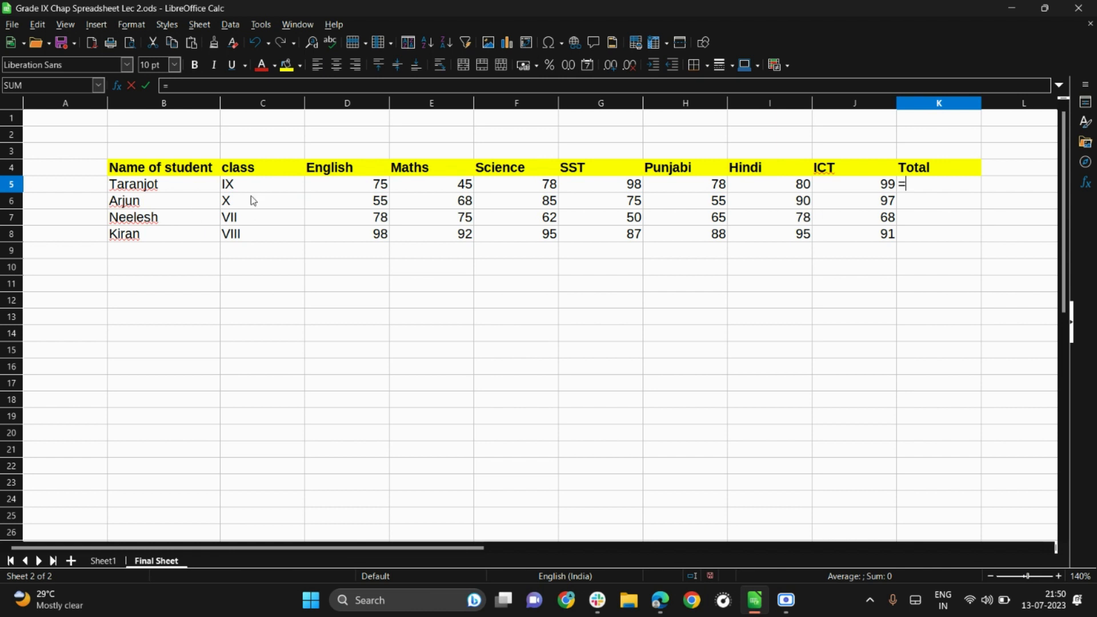
pyautogui.click(361, 189)
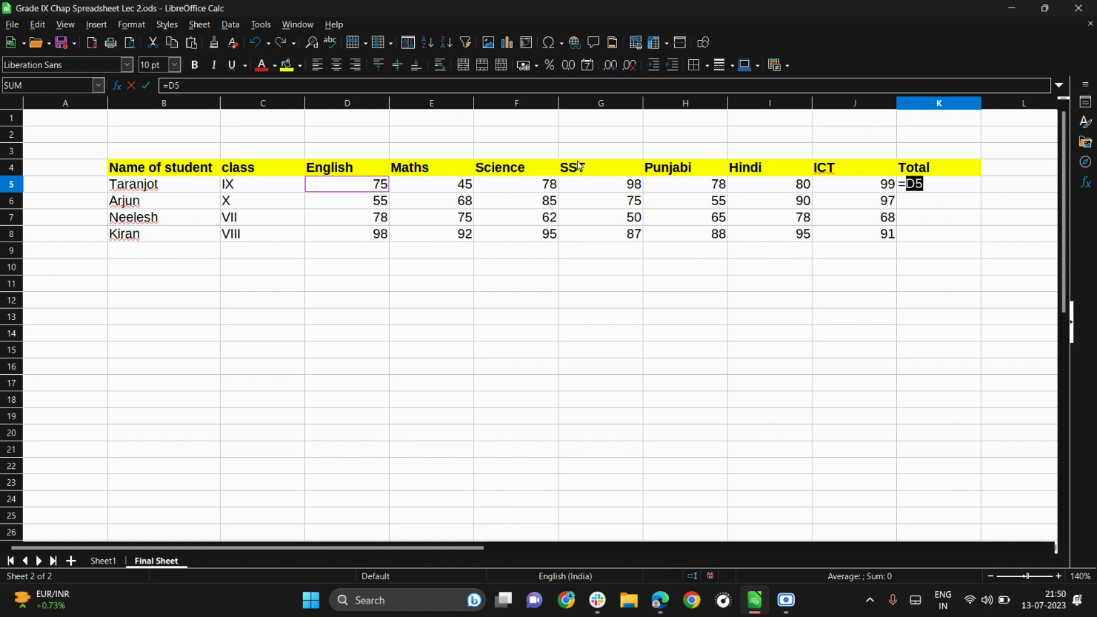
pyautogui.click(929, 184)
pyautogui.write('+')
pyautogui.write('e5+')
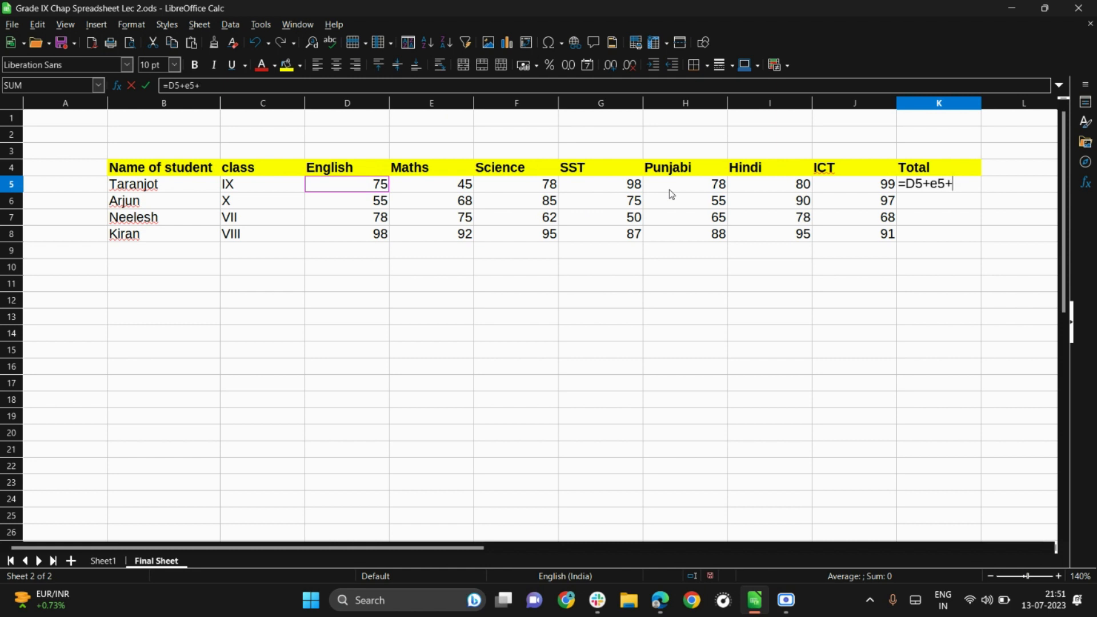
pyautogui.write('f5')
pyautogui.write('+g5+h5+i')
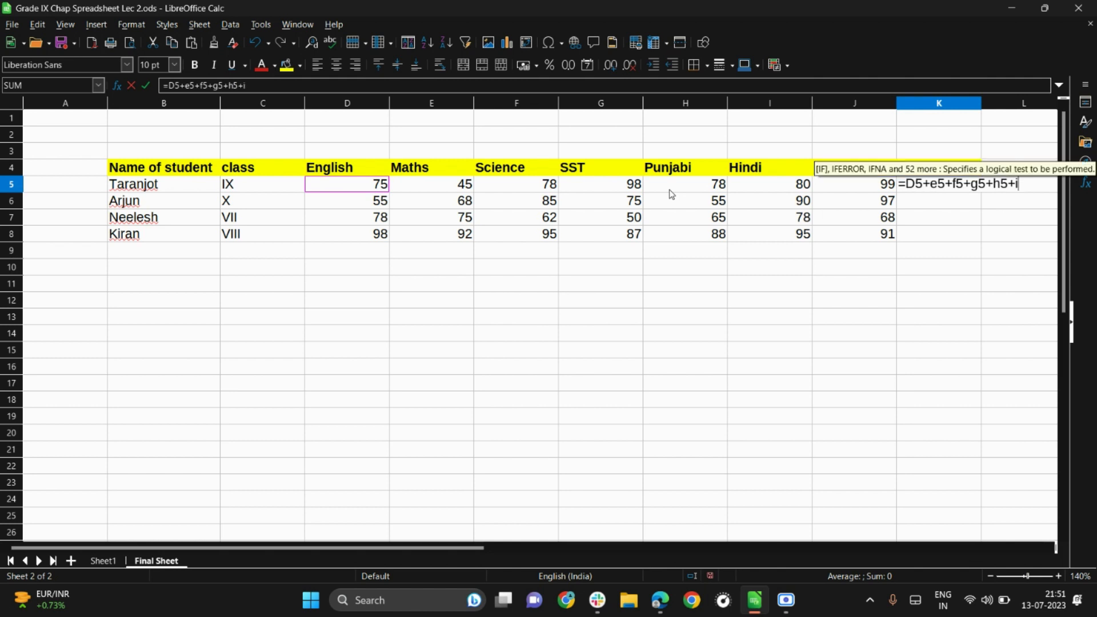
pyautogui.write('5+j5')
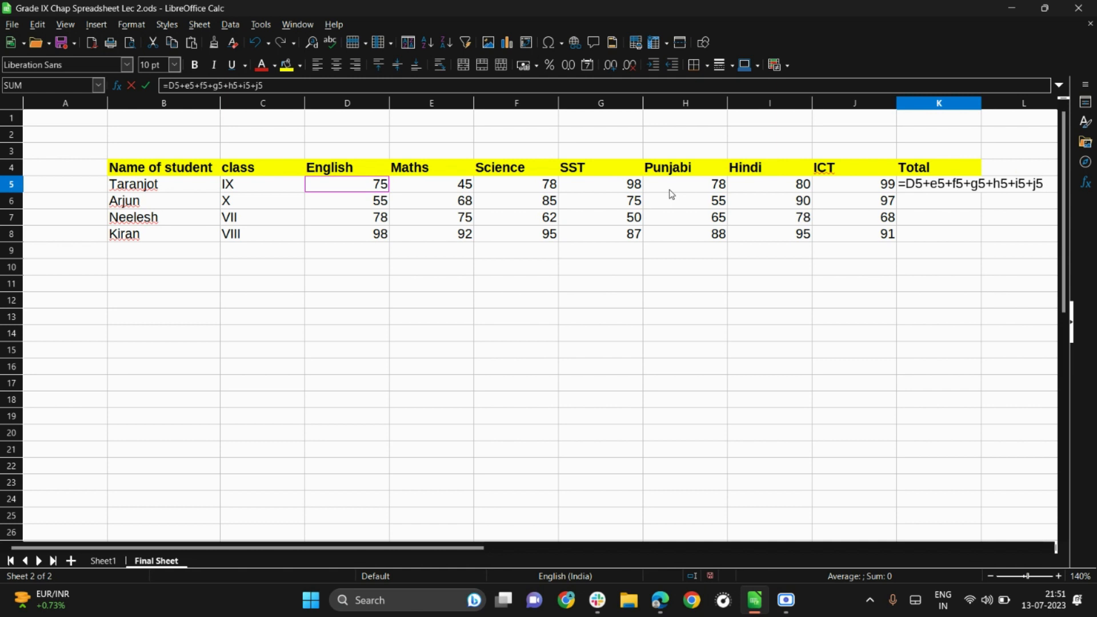
pyautogui.press('Return')
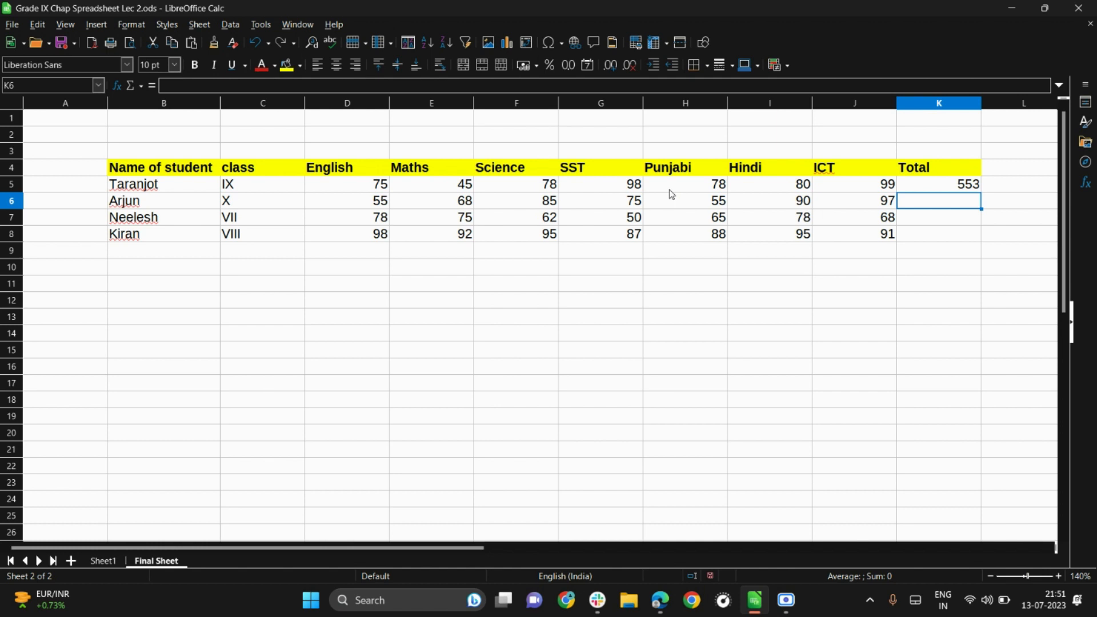
pyautogui.moveTo(354, 188); pyautogui.dragTo(835, 185)
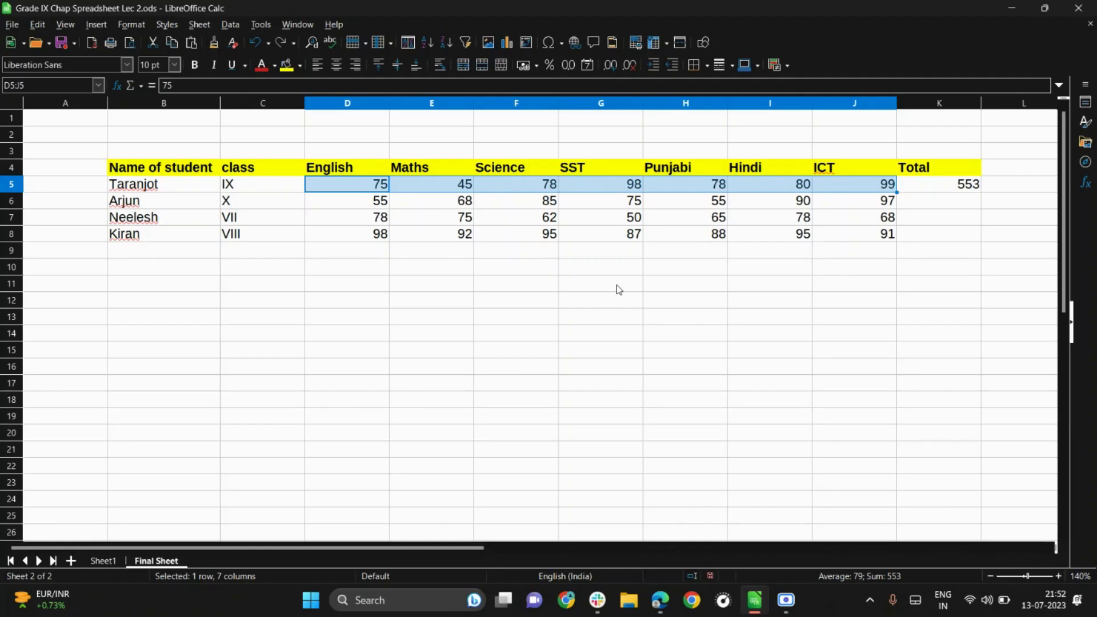
pyautogui.click(948, 200)
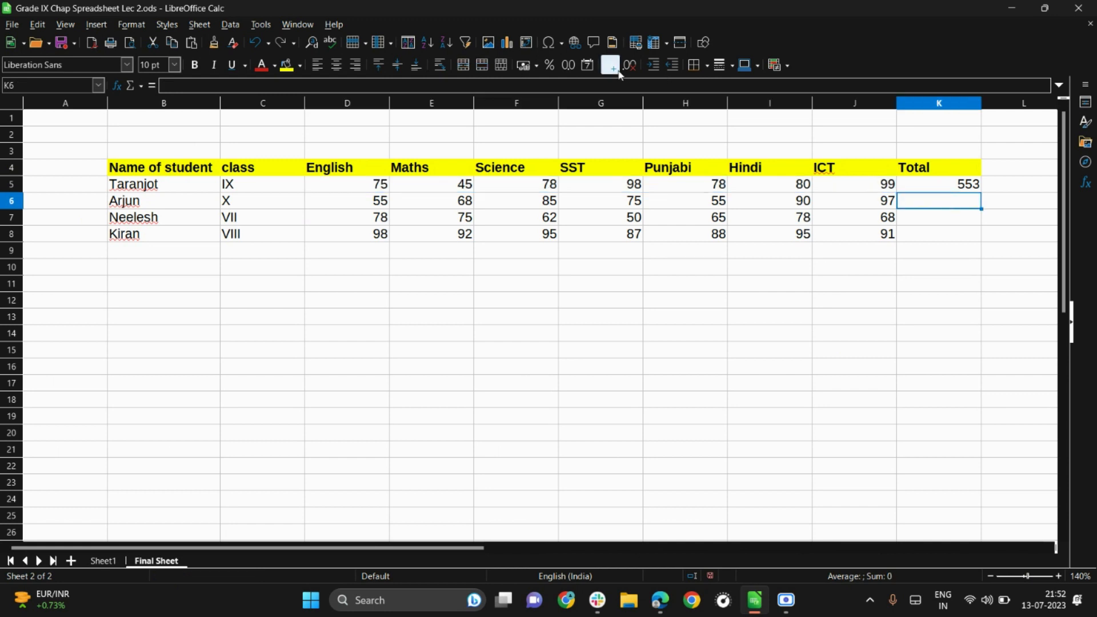
pyautogui.click(247, 86)
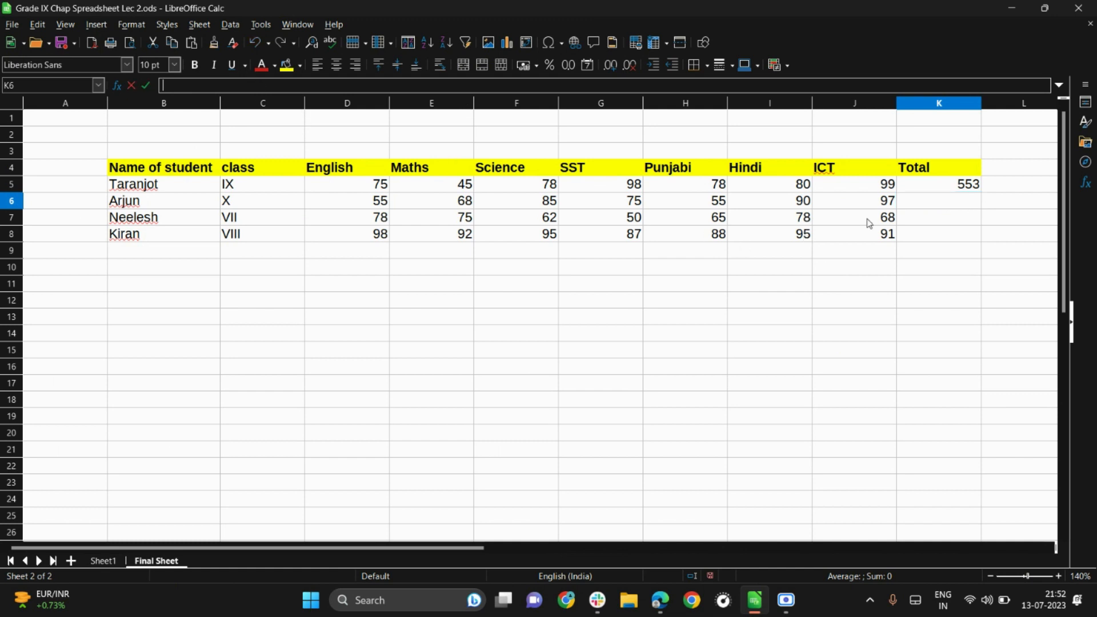
pyautogui.click(925, 204)
pyautogui.click(929, 216)
# Calculate the second student's total in K6 with =D6+E6+F6+G6+H6+I6+J6 and select D6:J6 to check the sum
pyautogui.click(927, 204)
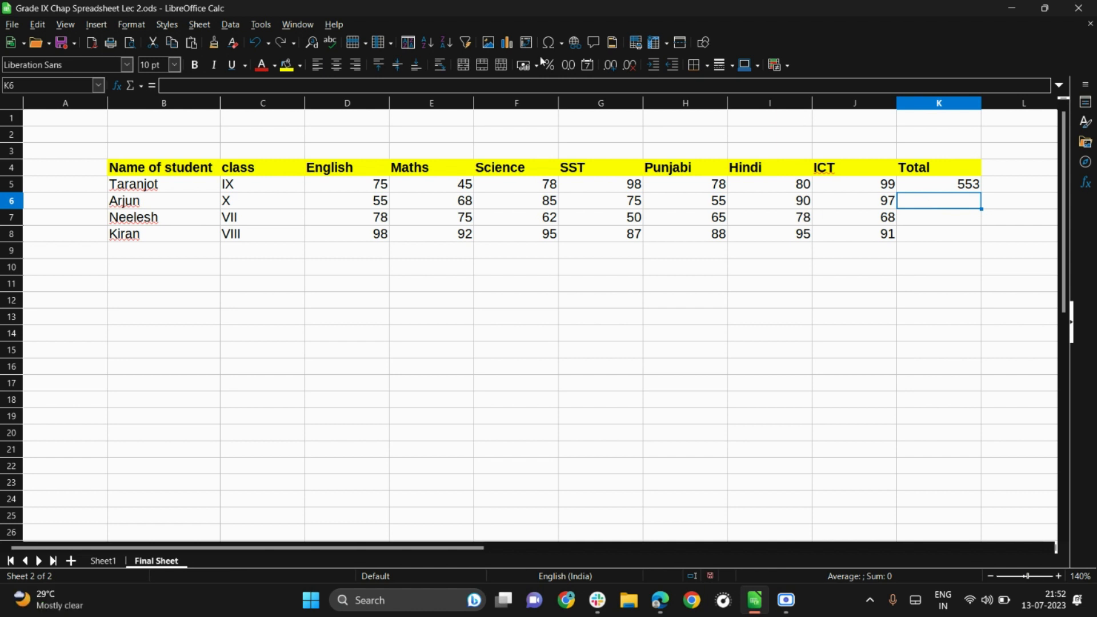
pyautogui.click(219, 83)
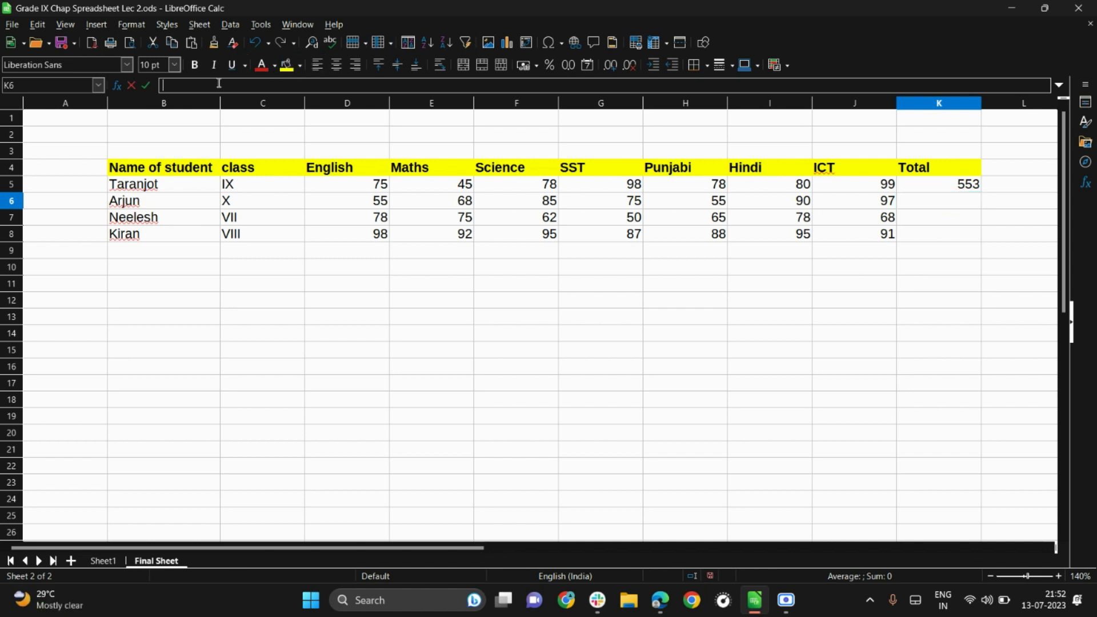
pyautogui.write('=')
pyautogui.click(355, 207)
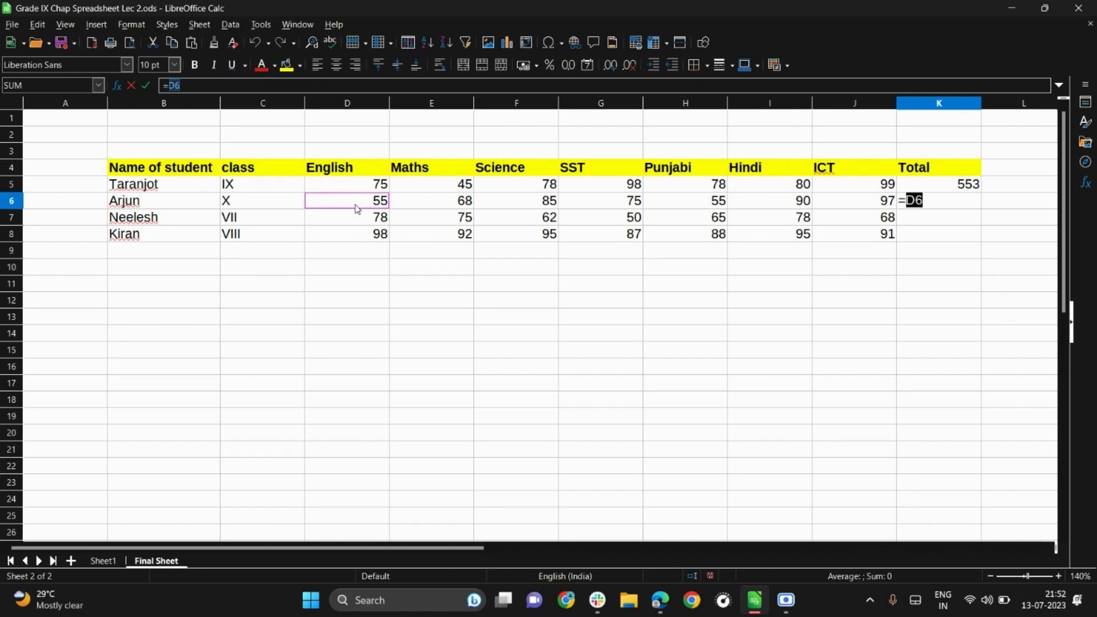
pyautogui.write('+')
pyautogui.click(423, 201)
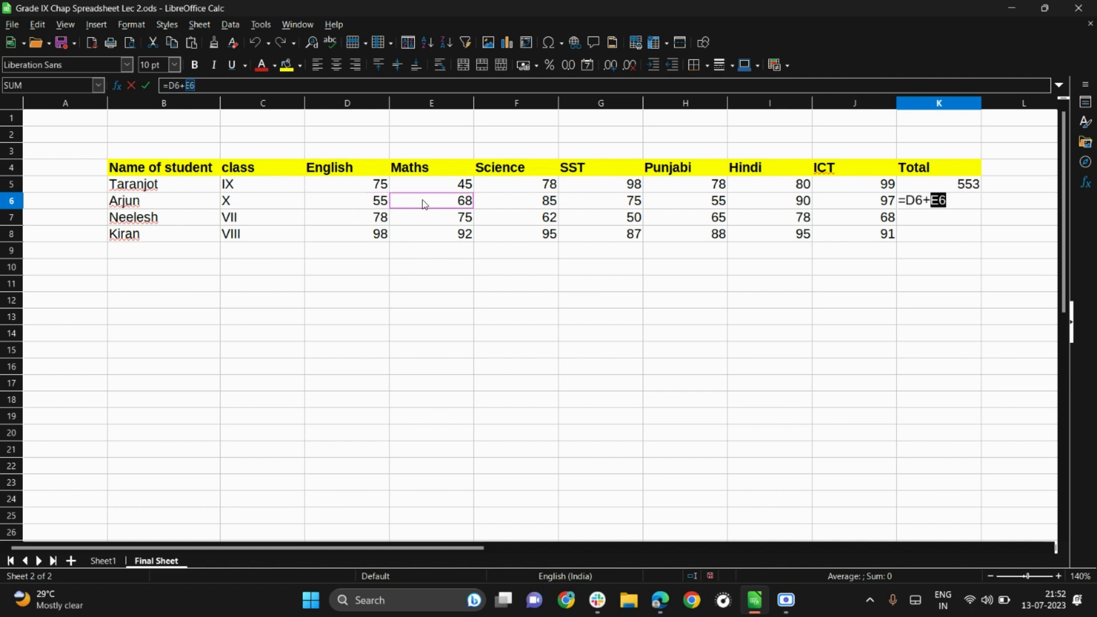
pyautogui.write('+')
pyautogui.click(495, 210)
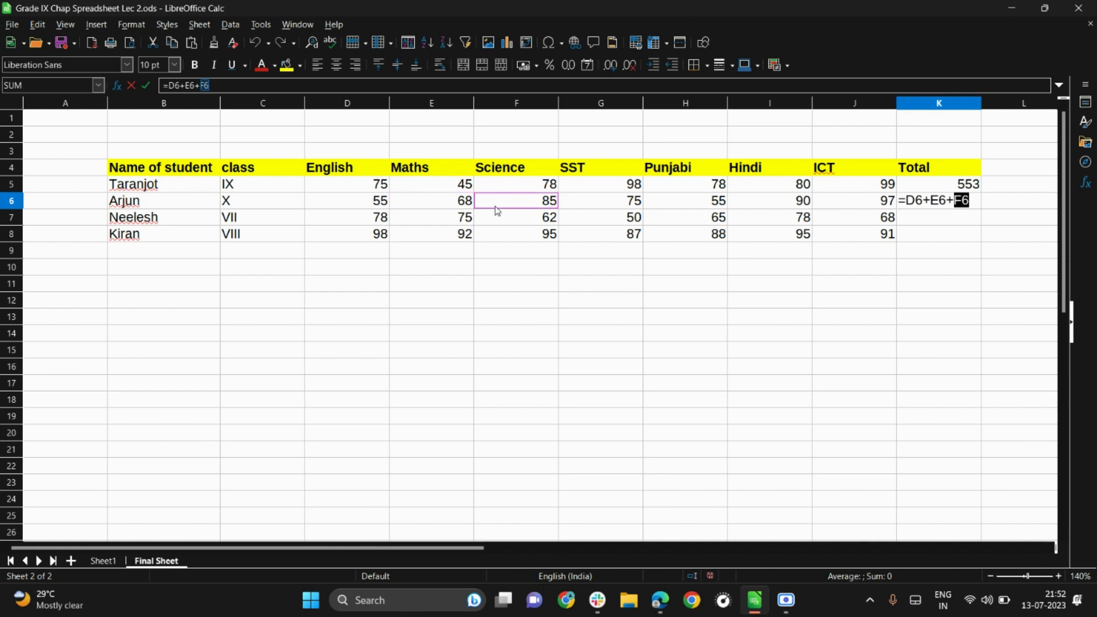
pyautogui.write('+')
pyautogui.click(580, 210)
pyautogui.write('+')
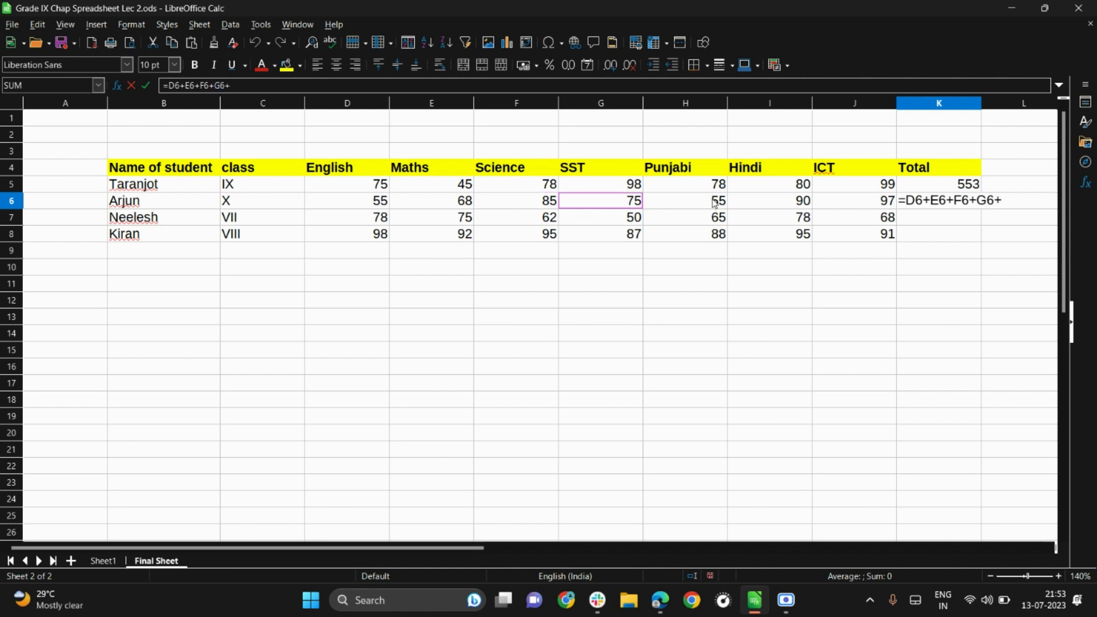
pyautogui.click(714, 200)
pyautogui.write('+')
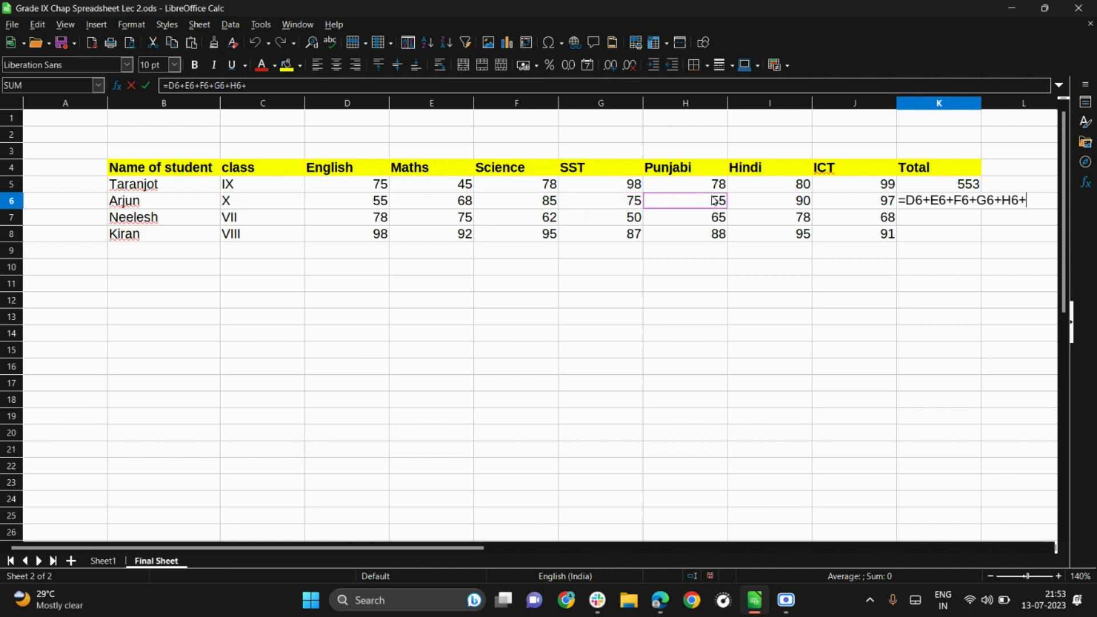
pyautogui.click(751, 201)
pyautogui.write('+')
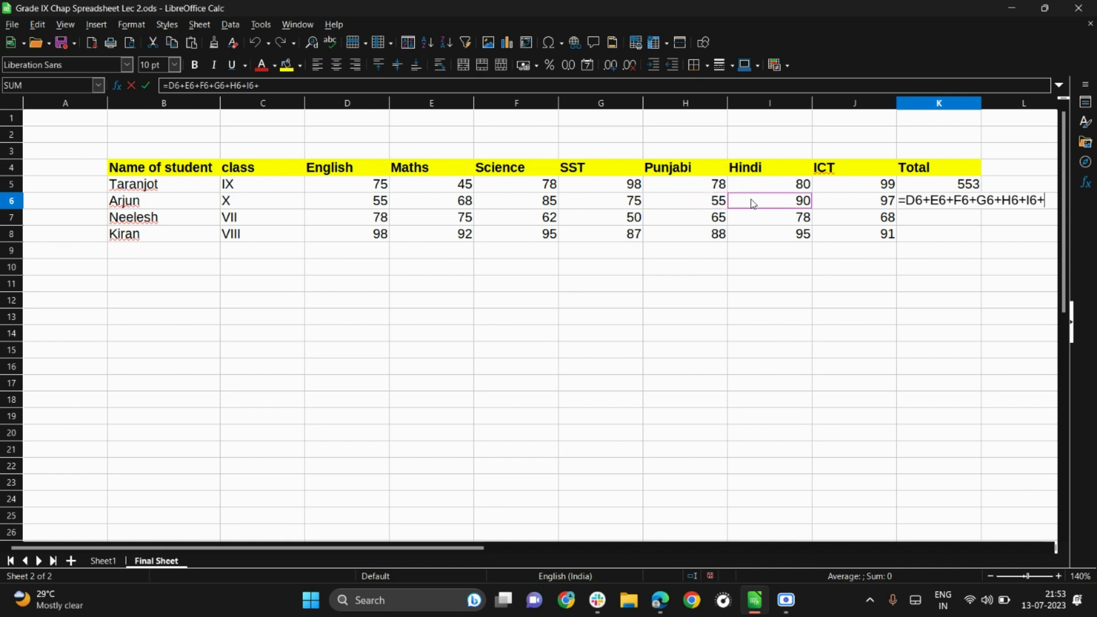
pyautogui.click(819, 205)
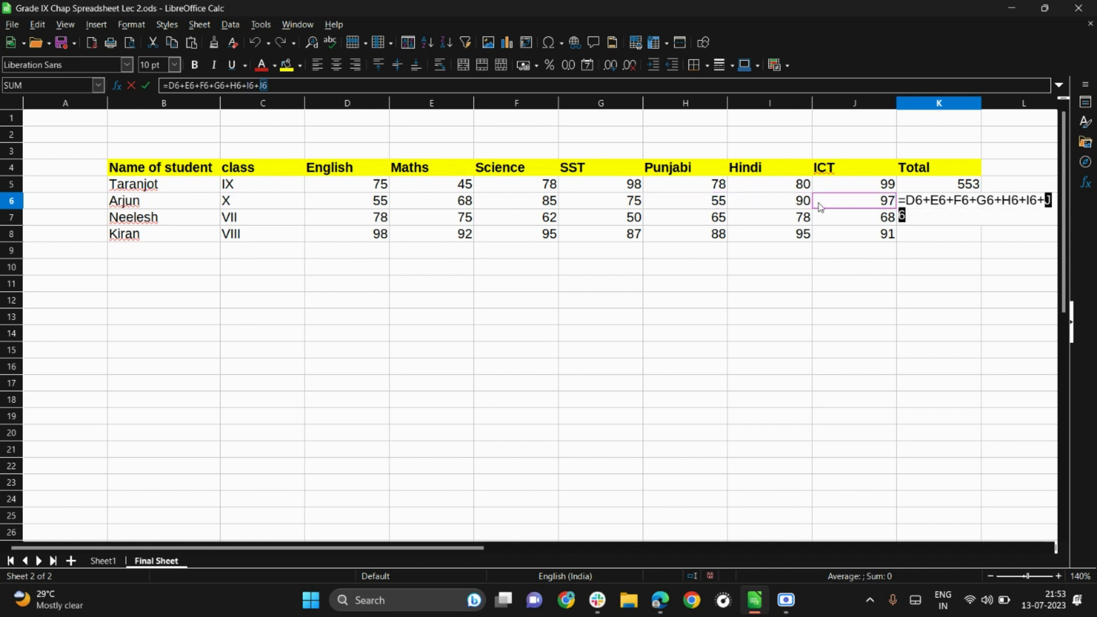
pyautogui.press('Return')
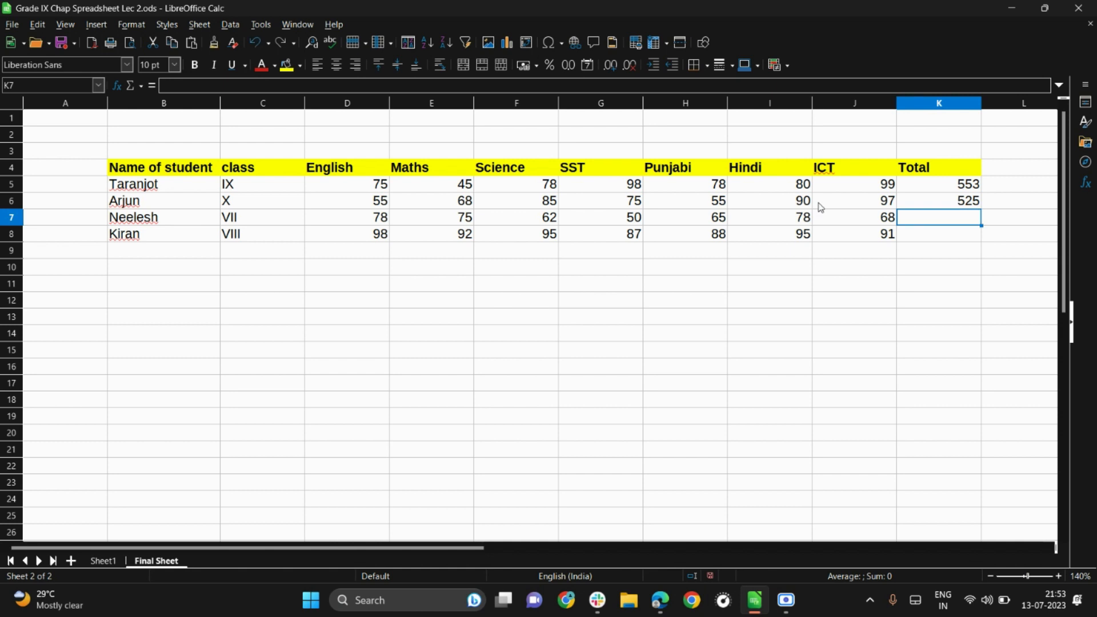
pyautogui.moveTo(382, 201); pyautogui.dragTo(824, 201)
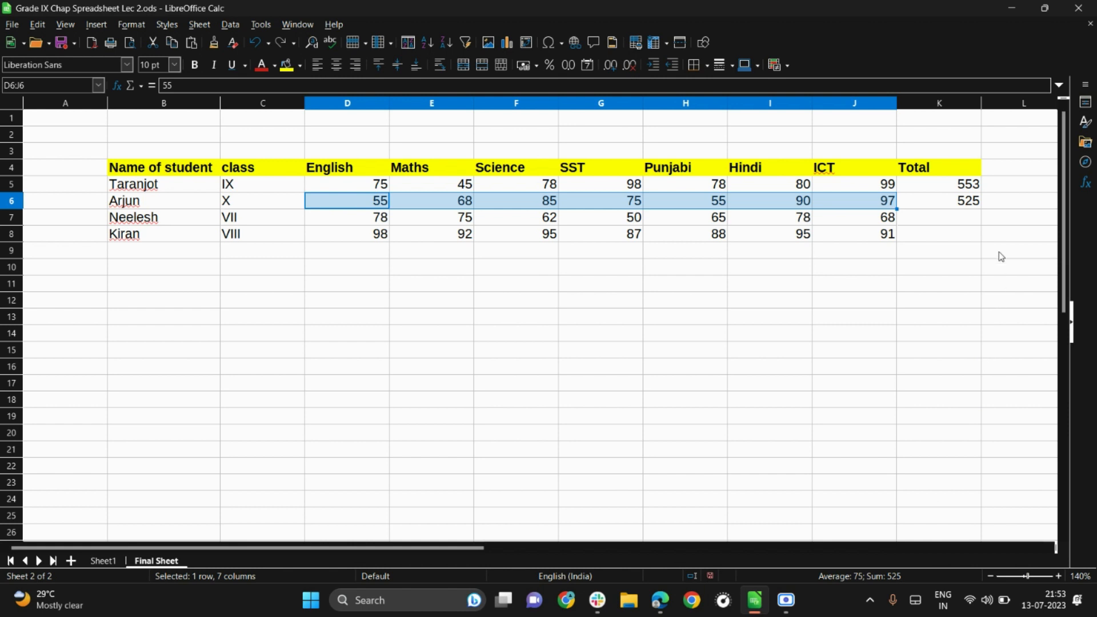
# Fill the total formulas from K5:K6 down through K8 for the remaining two students
pyautogui.click(914, 221)
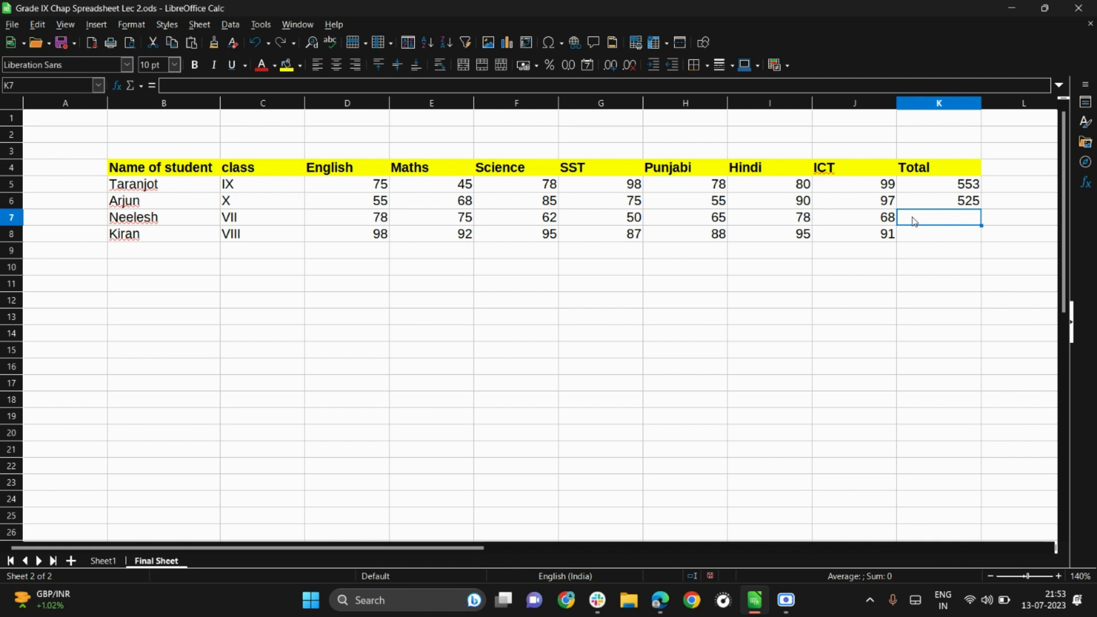
pyautogui.click(965, 184)
pyautogui.click(969, 200)
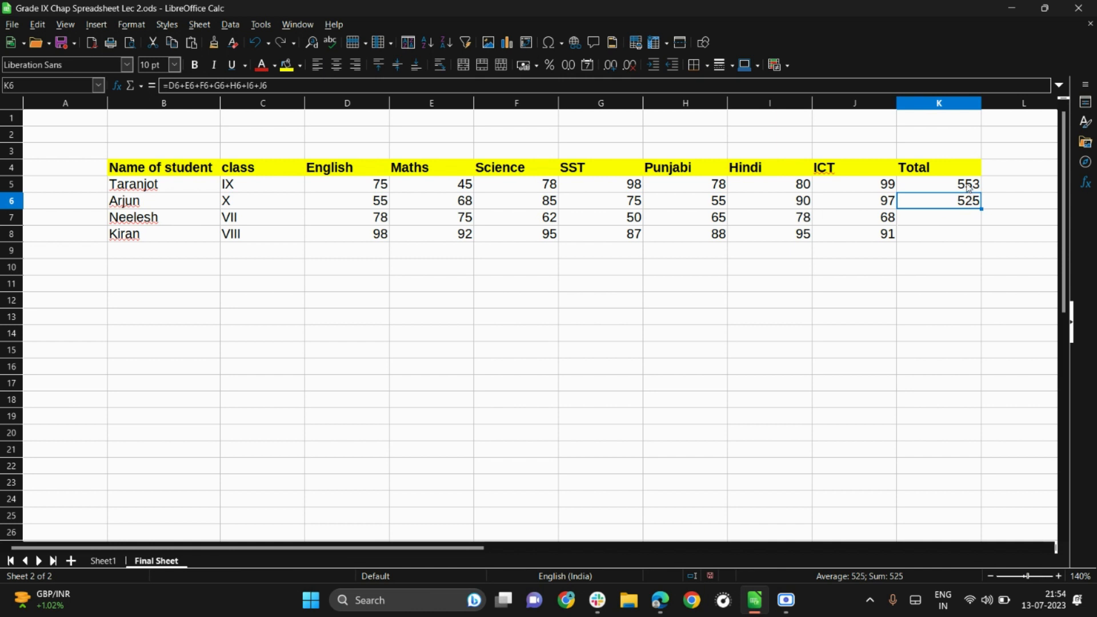
pyautogui.moveTo(968, 188); pyautogui.dragTo(968, 203)
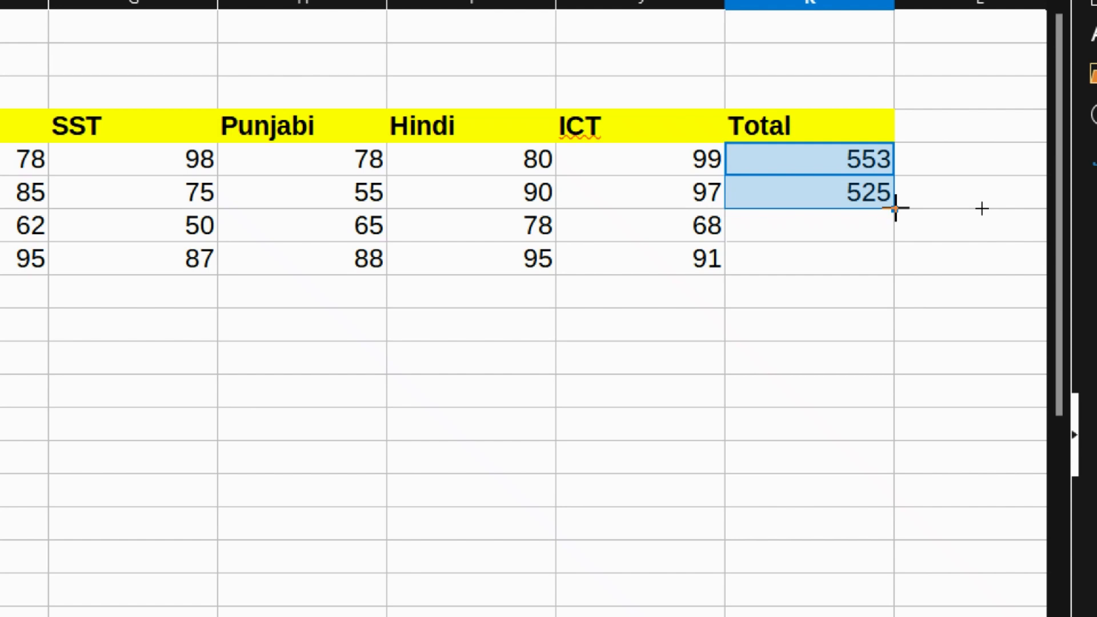
pyautogui.moveTo(895, 208); pyautogui.dragTo(895, 275)
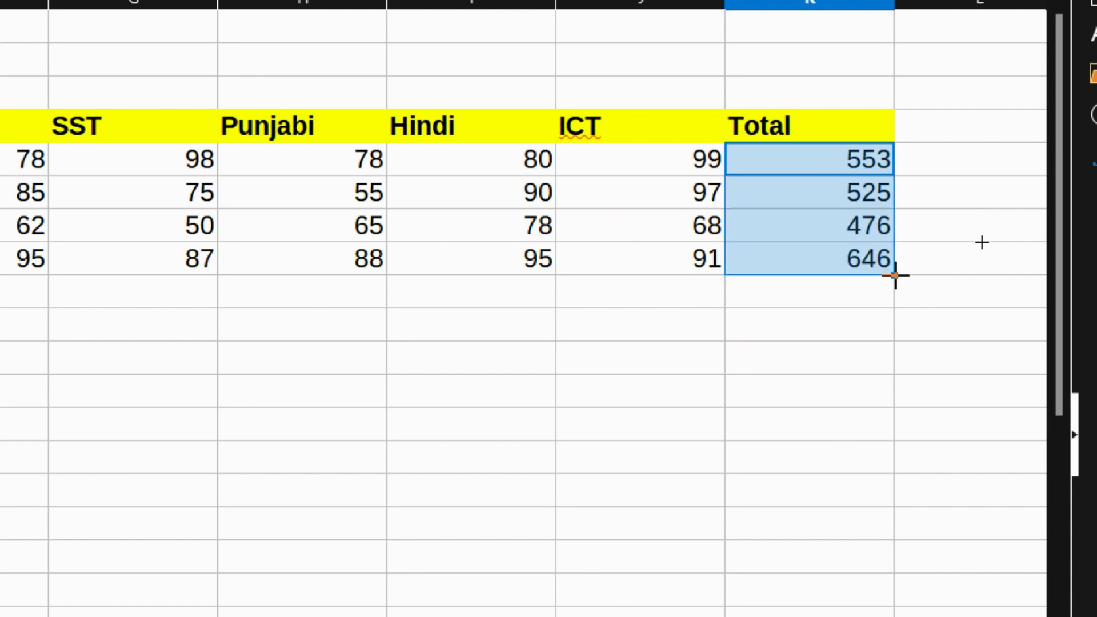
pyautogui.click(961, 293)
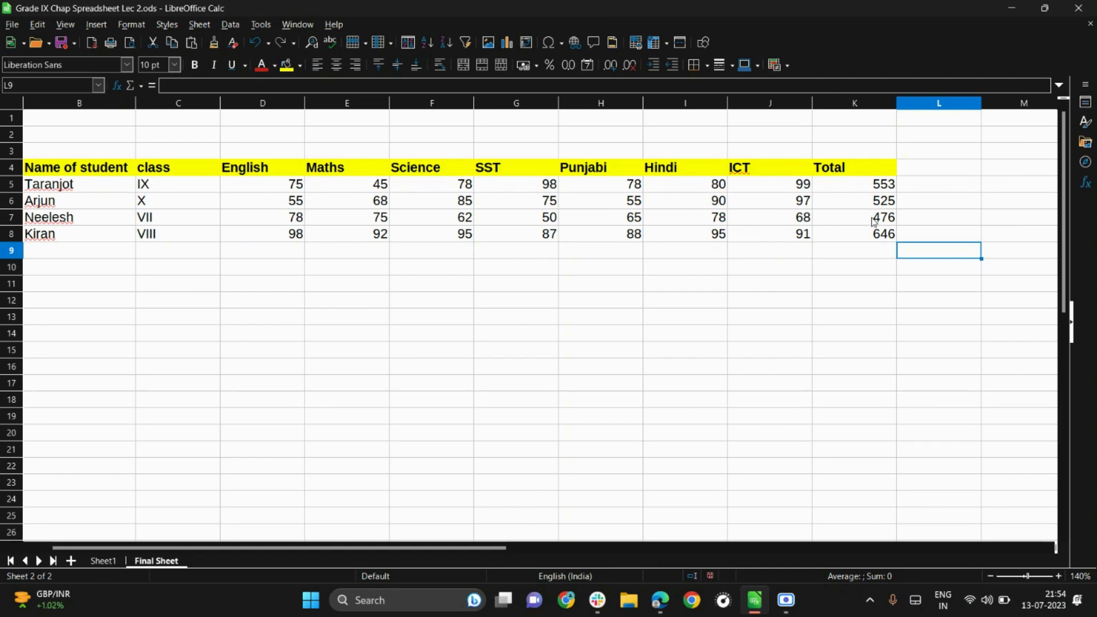
# Check the filled totals in K7 and K8 against the sums of the marks in D7:J7 and D8:J8
pyautogui.click(669, 231)
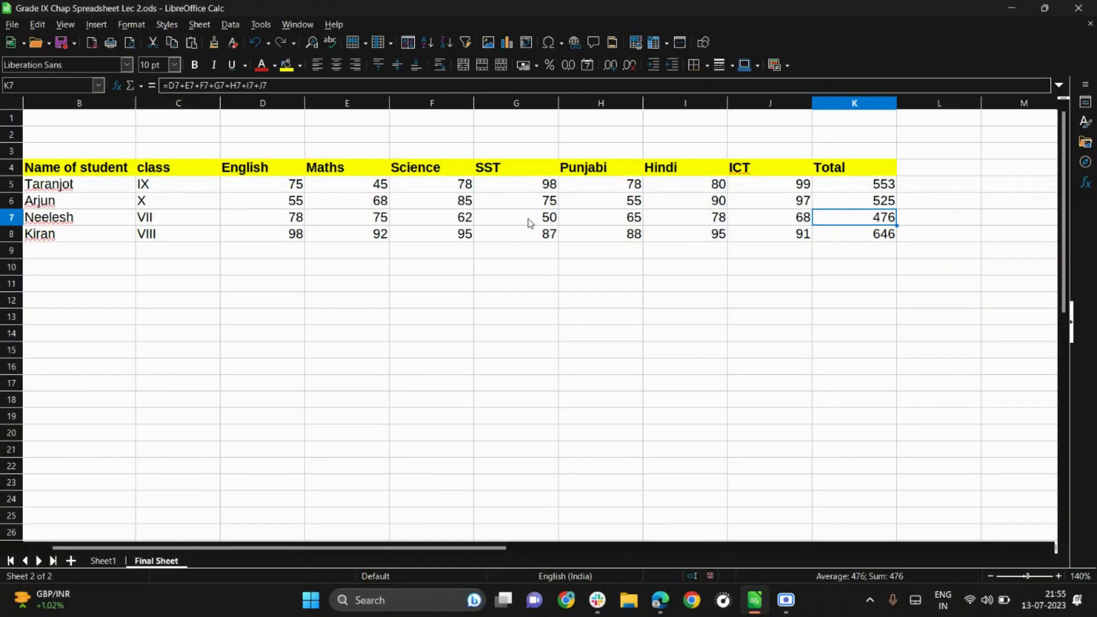
pyautogui.click(279, 222)
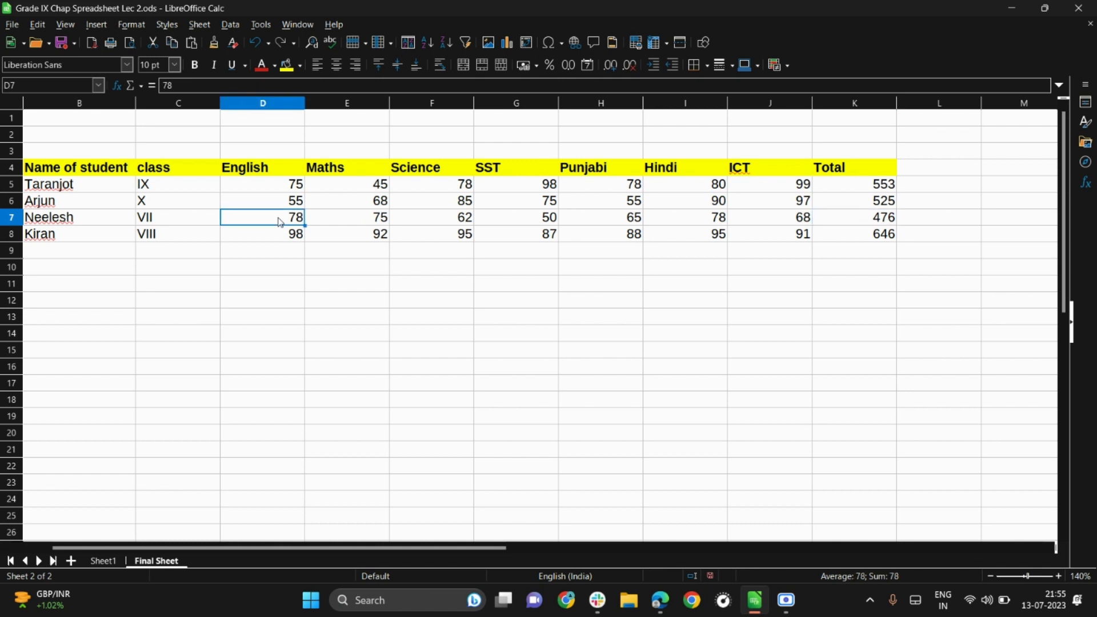
pyautogui.moveTo(279, 222); pyautogui.dragTo(749, 219)
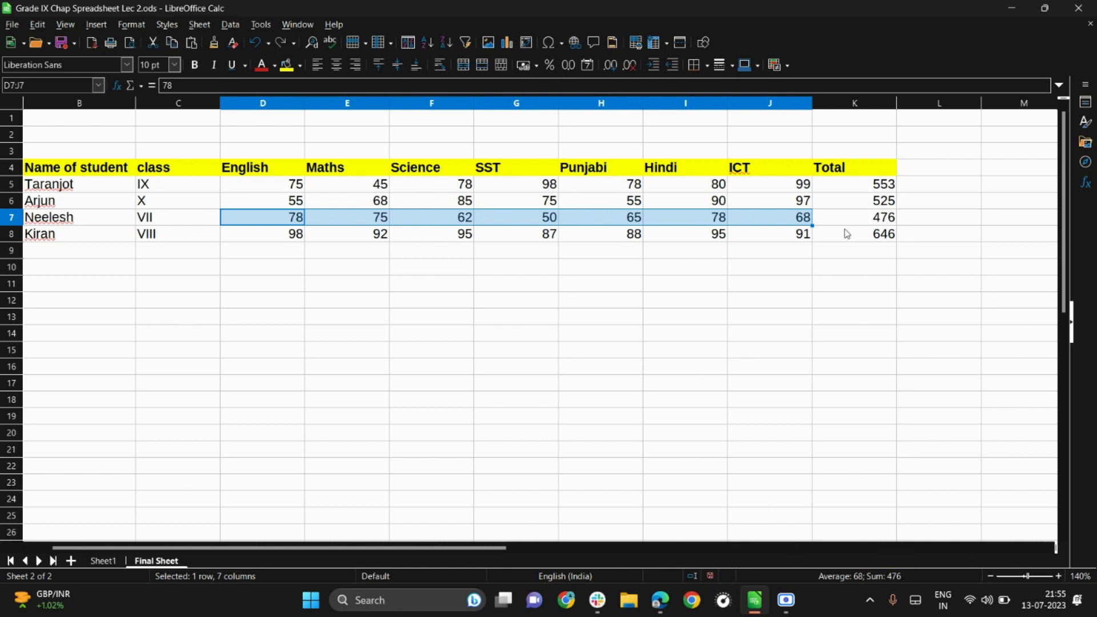
pyautogui.click(807, 241)
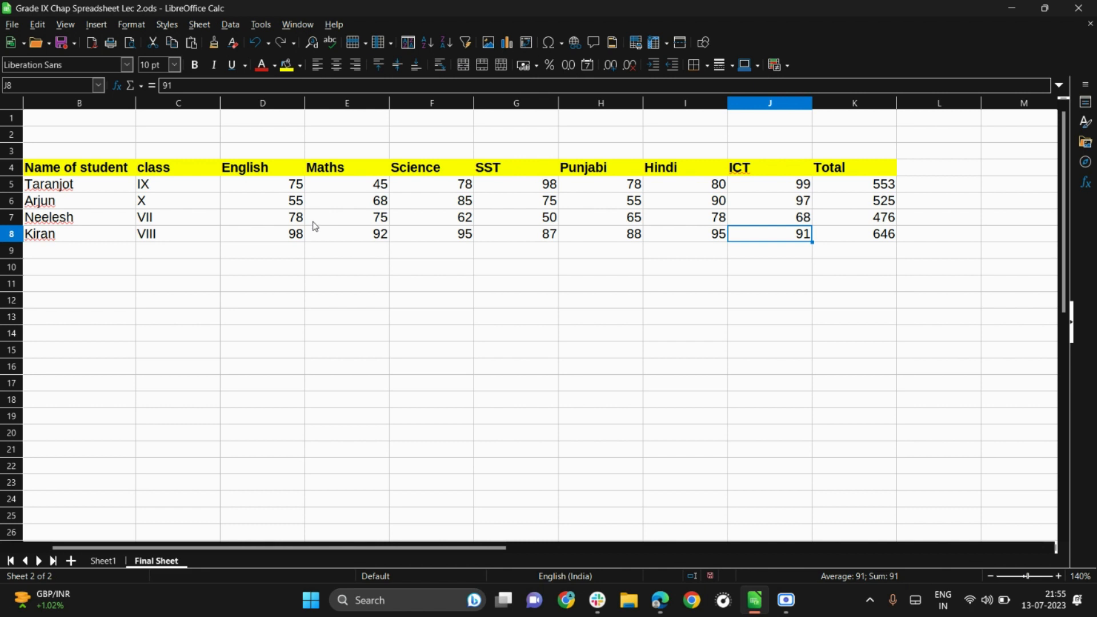
pyautogui.moveTo(294, 234); pyautogui.dragTo(753, 228)
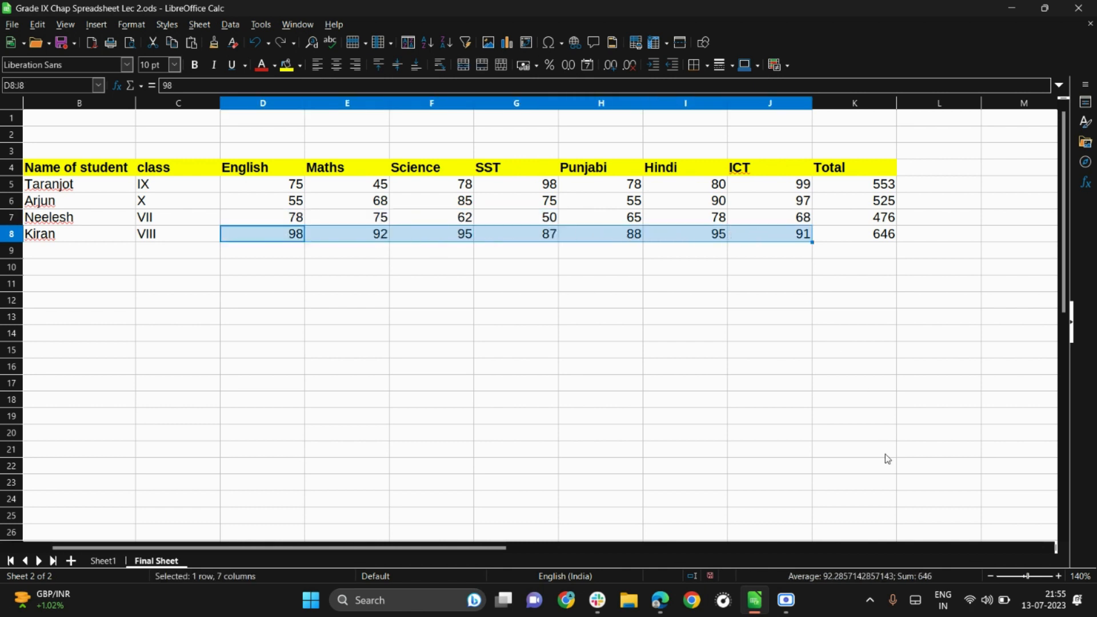
pyautogui.click(884, 249)
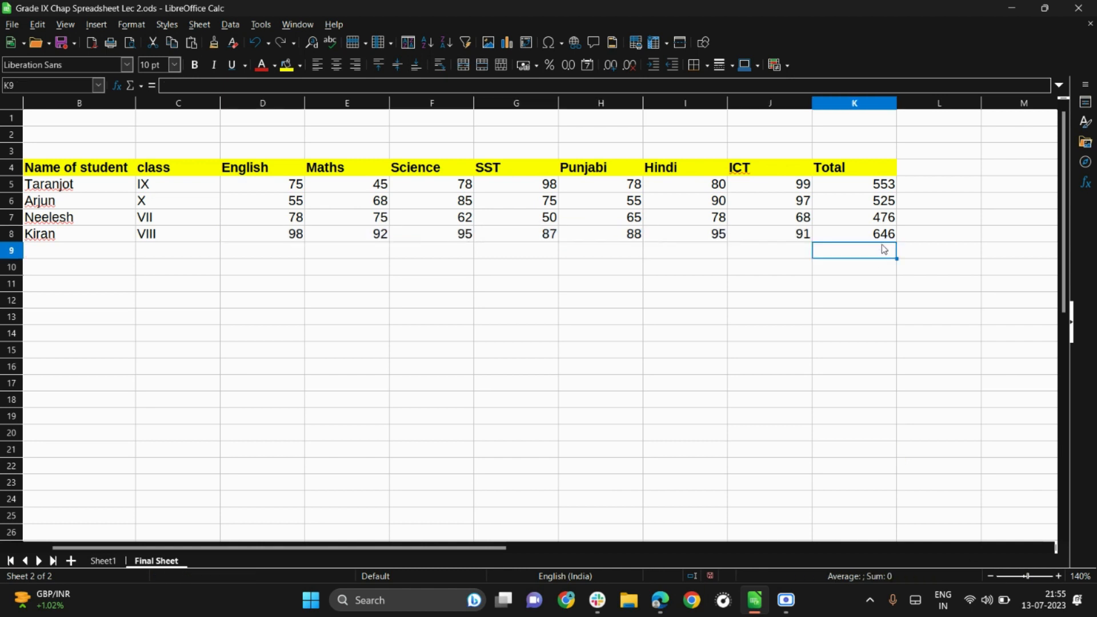
pyautogui.press('Left')
pyautogui.press('Left')
pyautogui.press('Left')
pyautogui.press('Left')
pyautogui.press('Left')
pyautogui.press('Left')
pyautogui.press('Left')
pyautogui.press('Left')
pyautogui.press('Left')
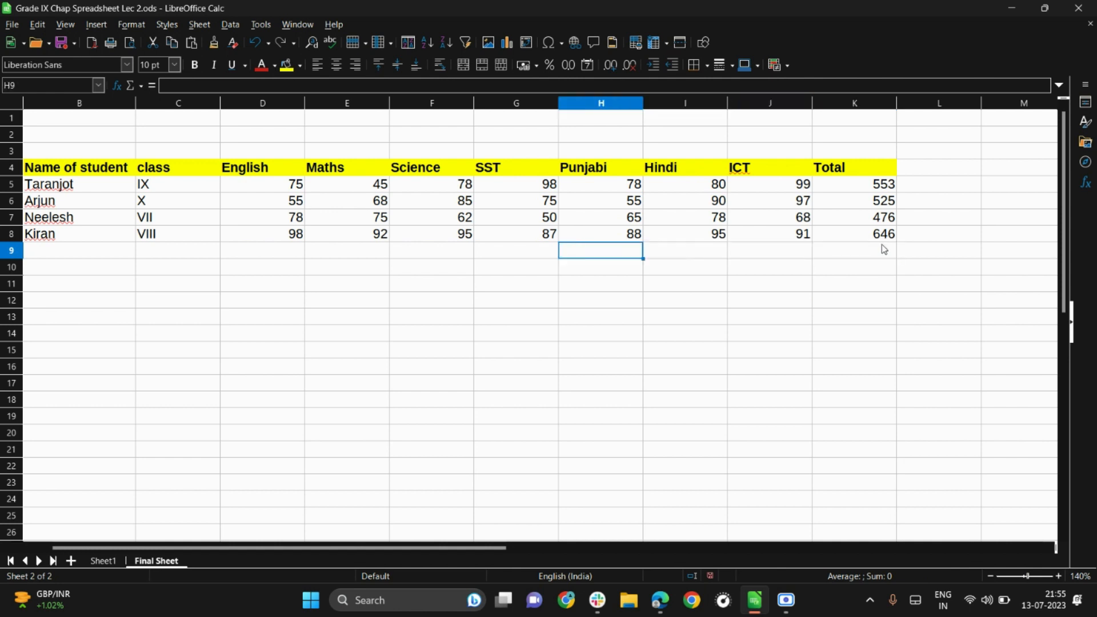
pyautogui.press('Left')
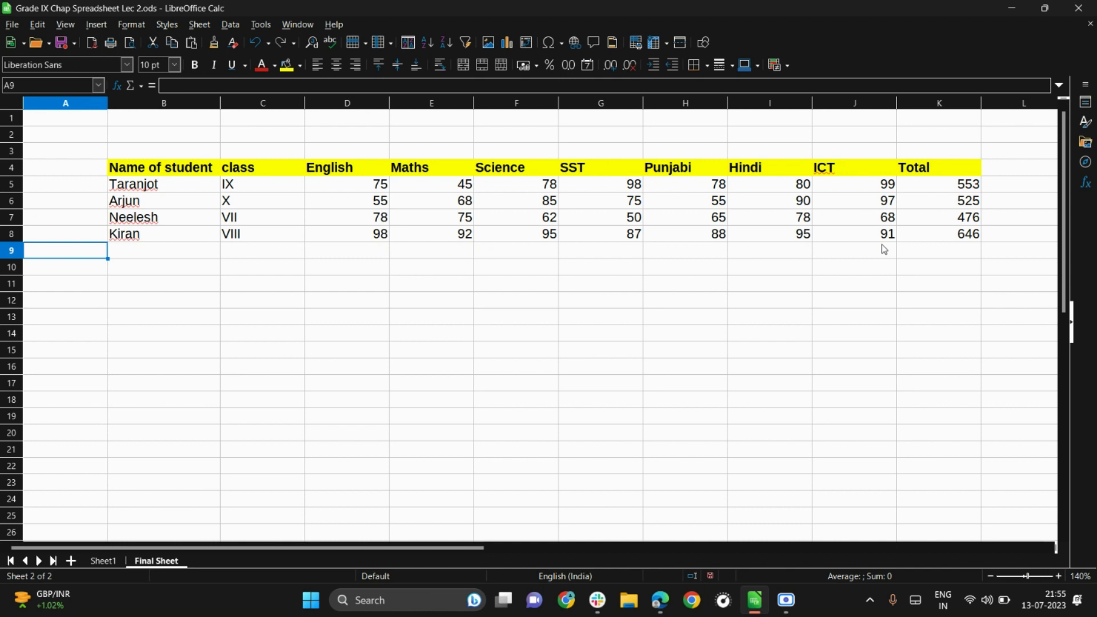
# Add the header average in L4, beside the Total header
pyautogui.press('Right')
pyautogui.press('Right')
pyautogui.press('Right')
pyautogui.press('Right')
pyautogui.press('Right')
pyautogui.press('Right')
pyautogui.press('Right')
pyautogui.press('Right')
pyautogui.press('Right')
pyautogui.press('Right')
pyautogui.press('Right')
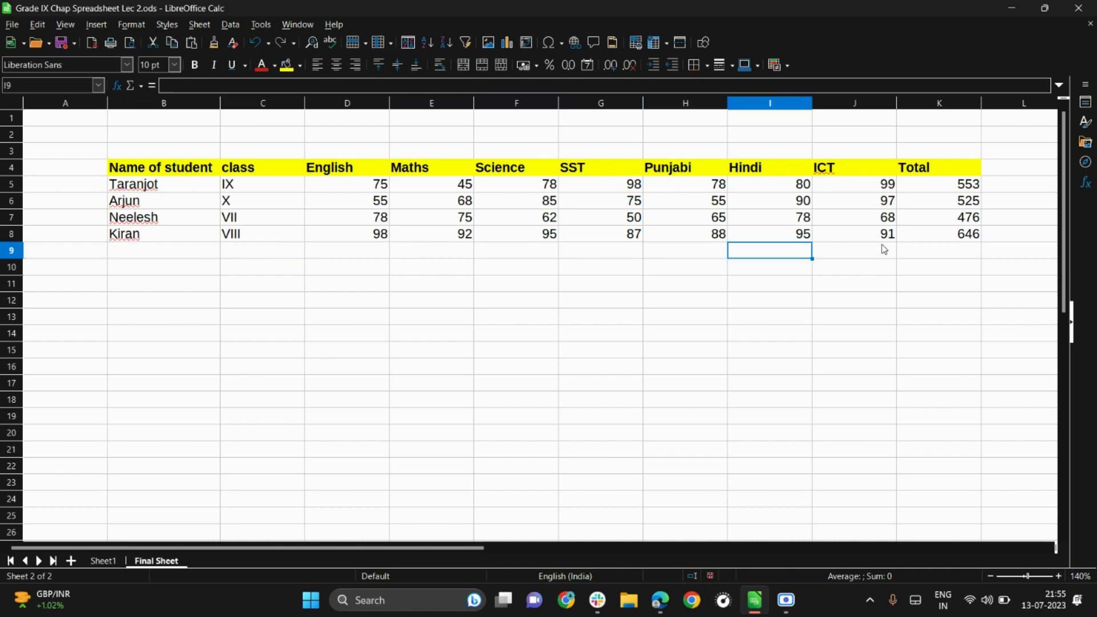
pyautogui.press('Up')
pyautogui.press('Up')
pyautogui.press('Up')
pyautogui.press('Up')
pyautogui.press('Up')
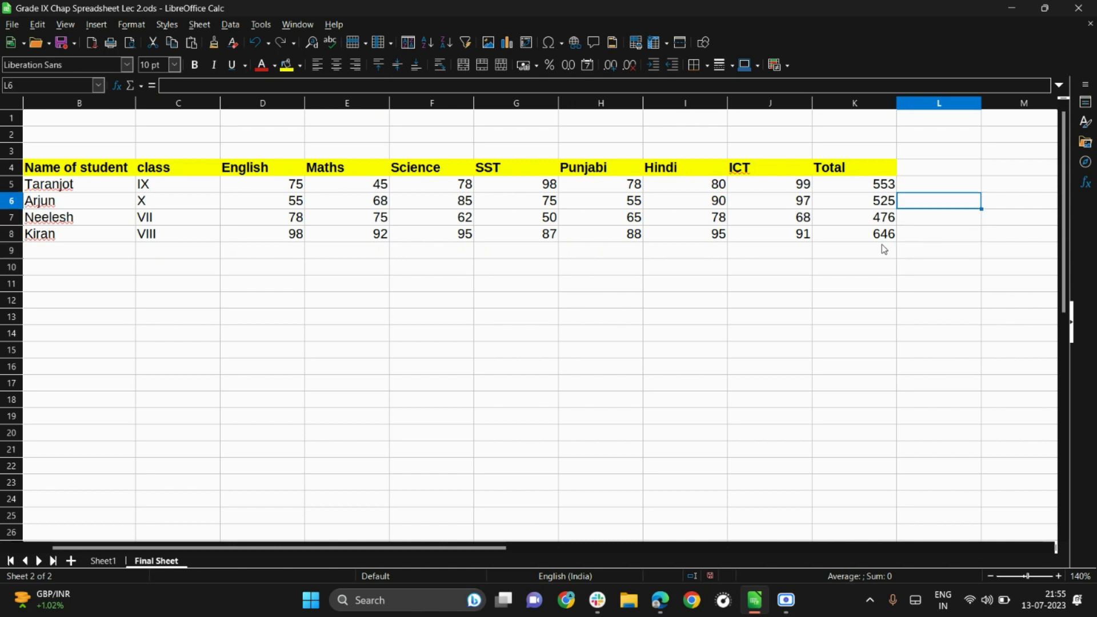
pyautogui.write('averafe')
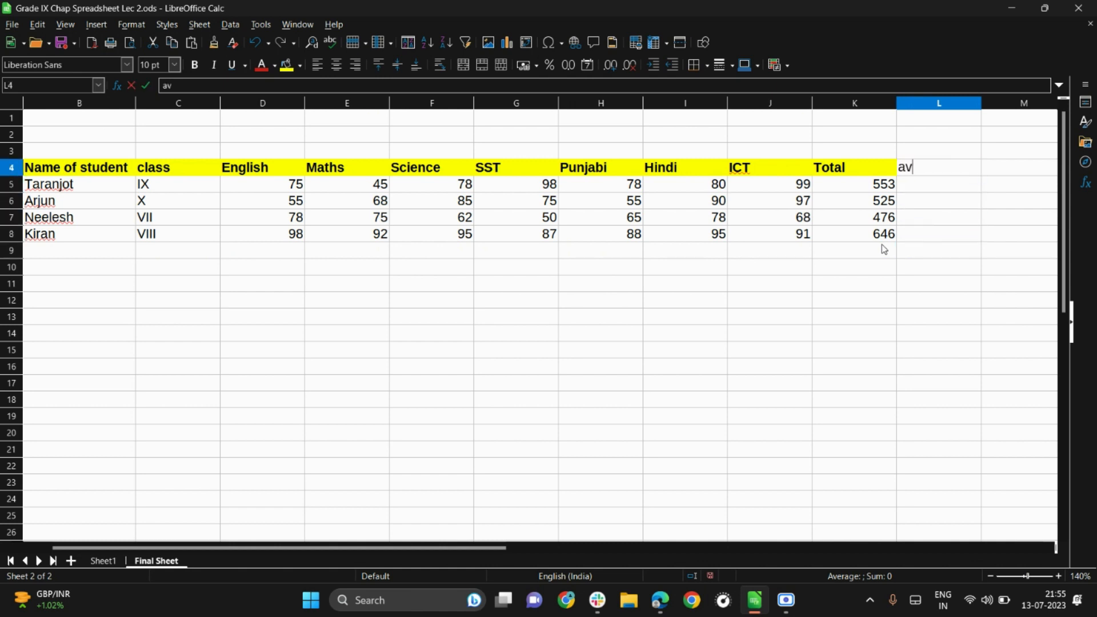
pyautogui.press('BackSpace')
pyautogui.press('BackSpace')
pyautogui.write('ge')
pyautogui.hotkey('shift', 'Tab')
pyautogui.press('Right')
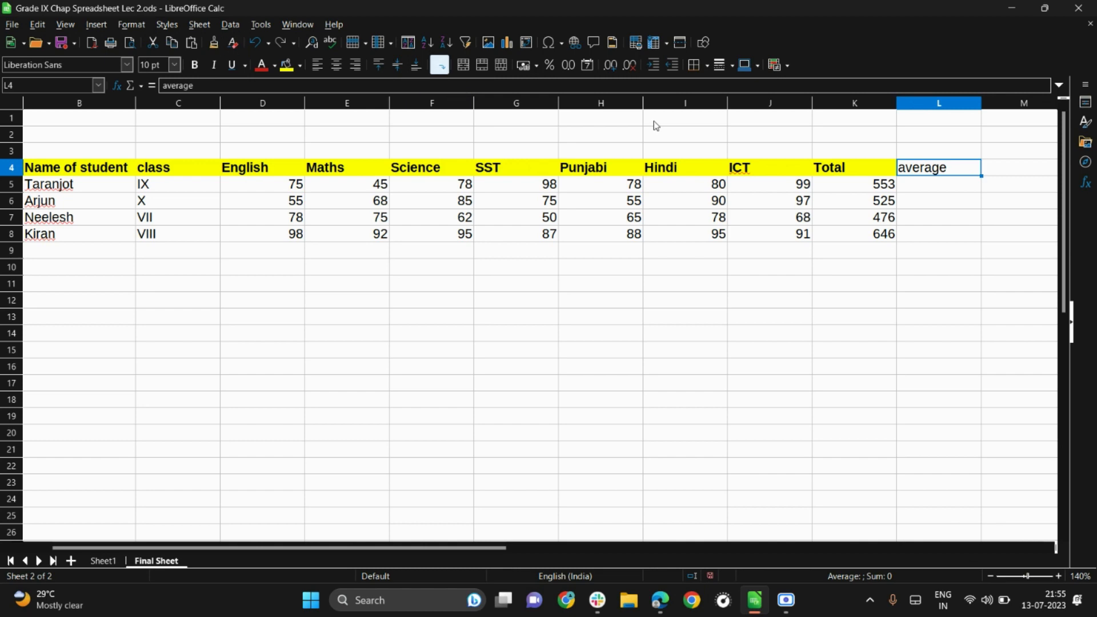
# Clone the Total header's bold, yellow-filled formatting onto L4 and capitalize its text to Average
pyautogui.click(864, 167)
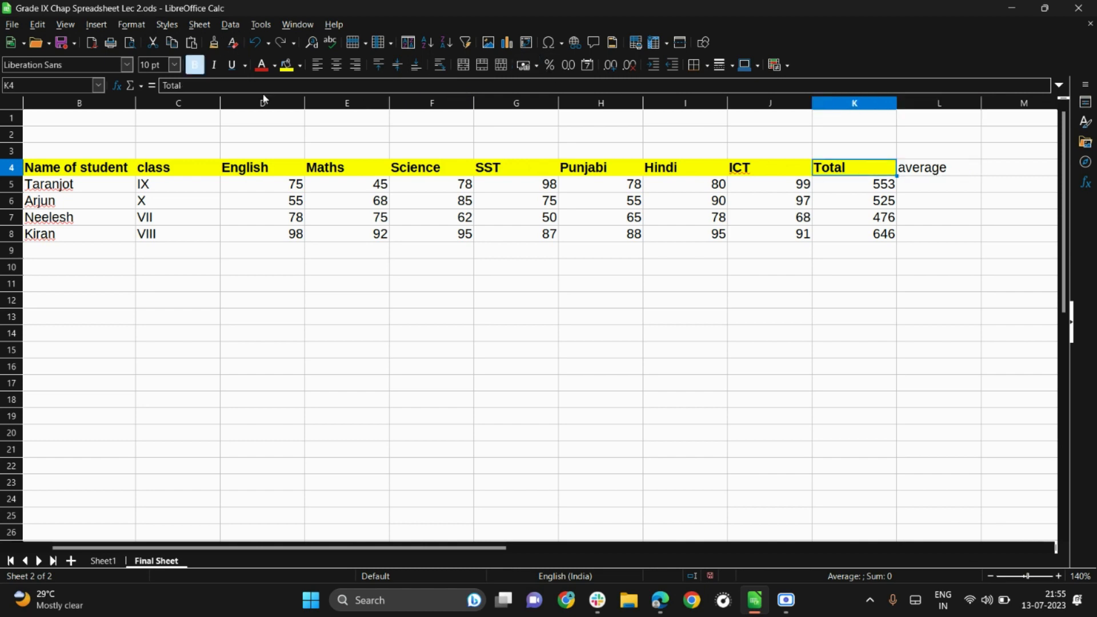
pyautogui.click(213, 42)
pyautogui.click(931, 172)
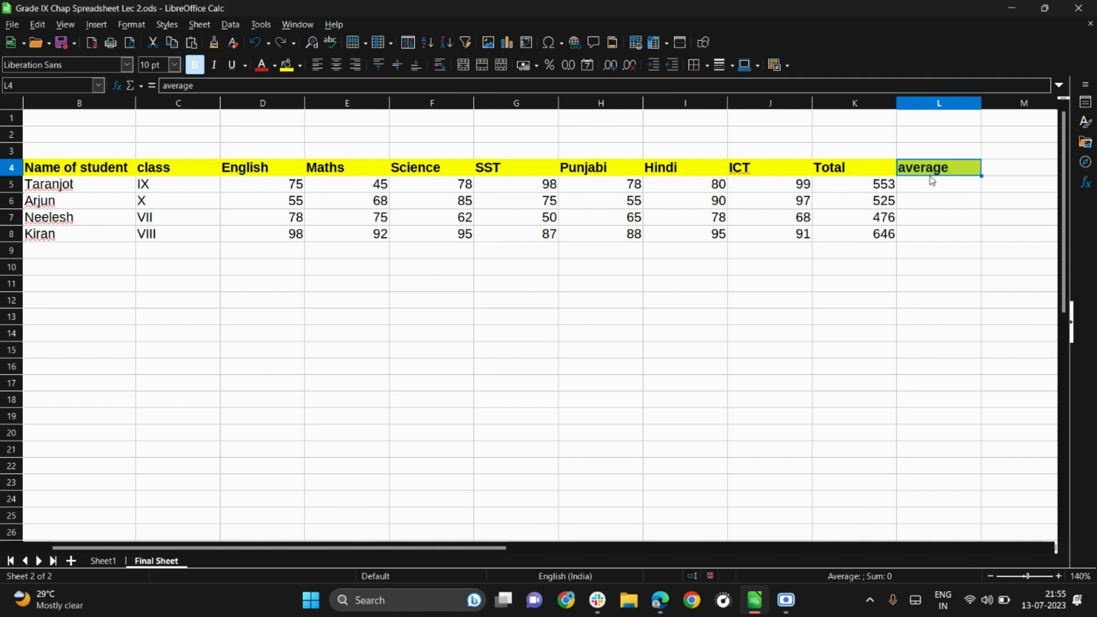
pyautogui.doubleClick(905, 167)
pyautogui.press('BackSpace')
pyautogui.write('A')
pyautogui.press('Return')
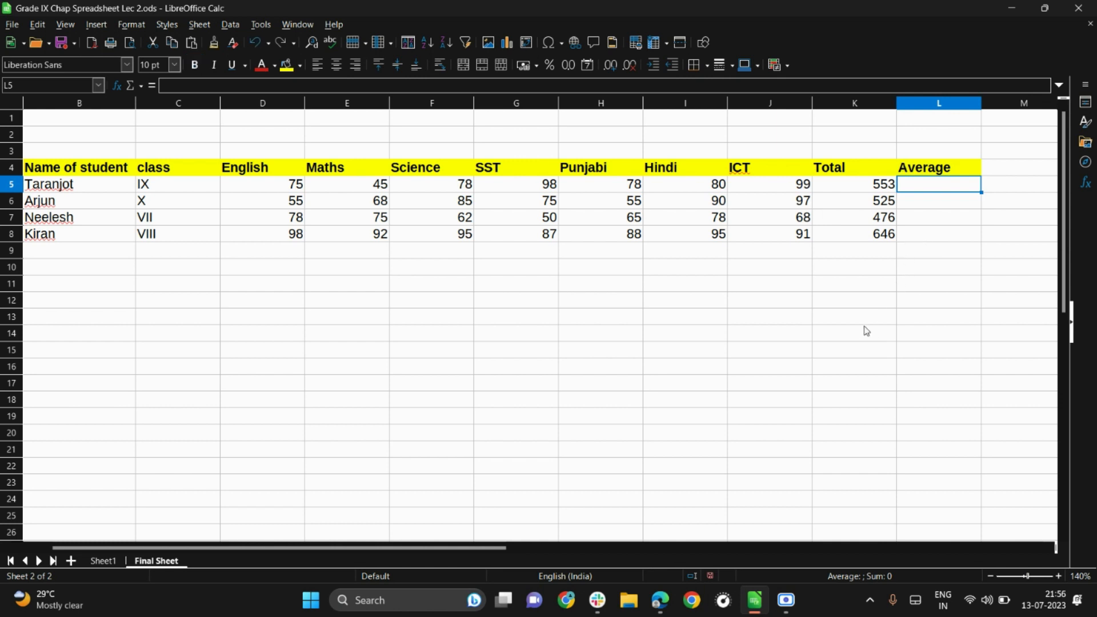
# Calculate the first student's average in L5 with the formula =K5/7 and select D5:J5 to check it
pyautogui.write('=')
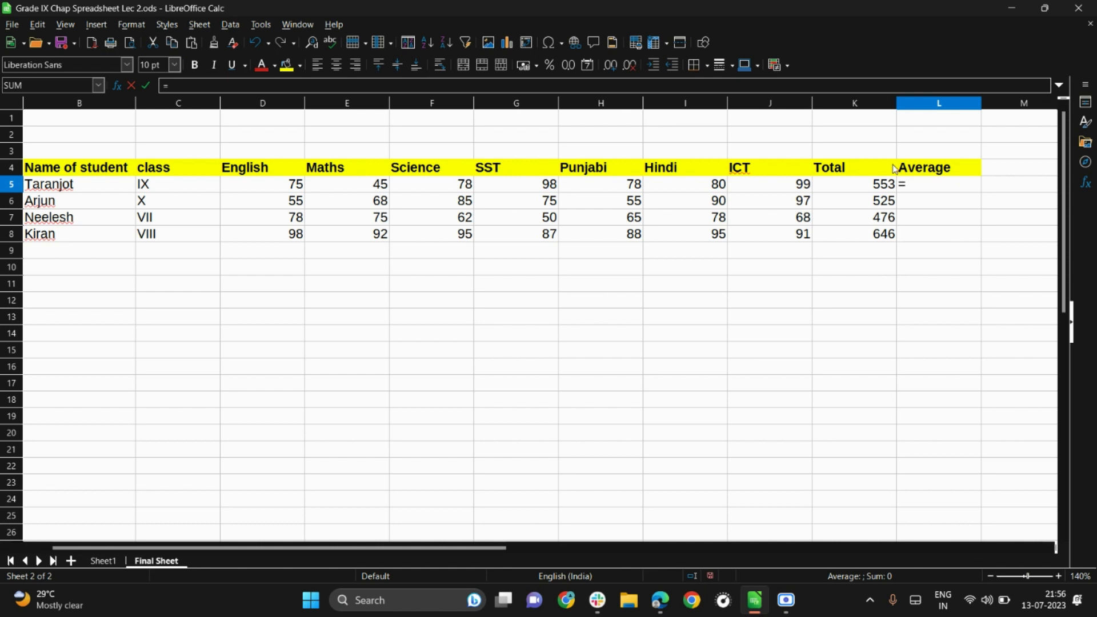
pyautogui.click(866, 186)
pyautogui.write('/')
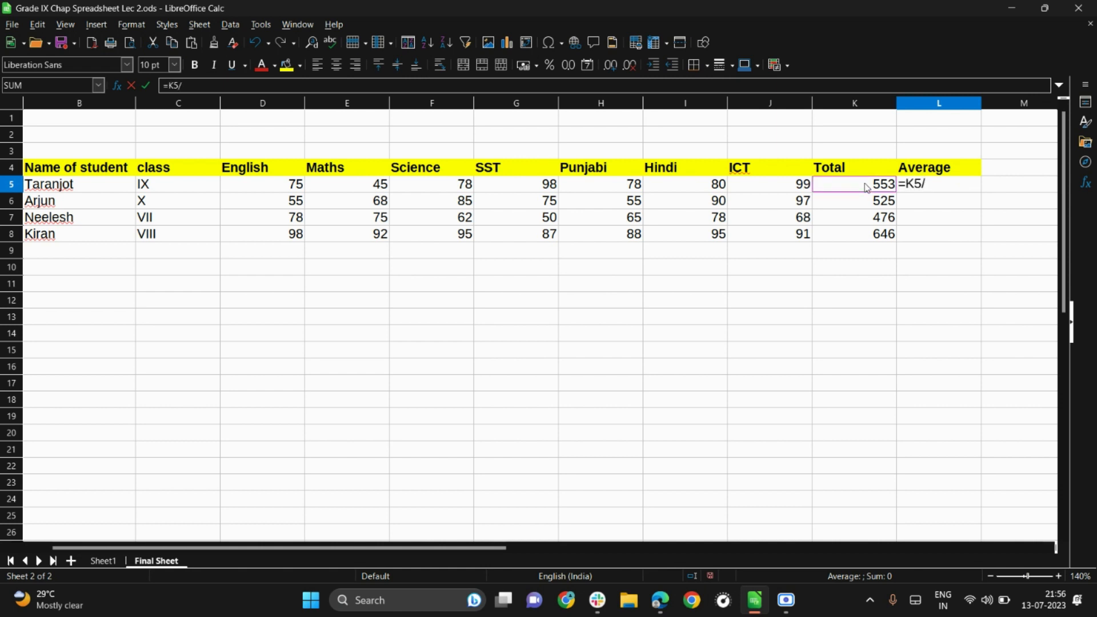
pyautogui.write('7')
pyautogui.press('Return')
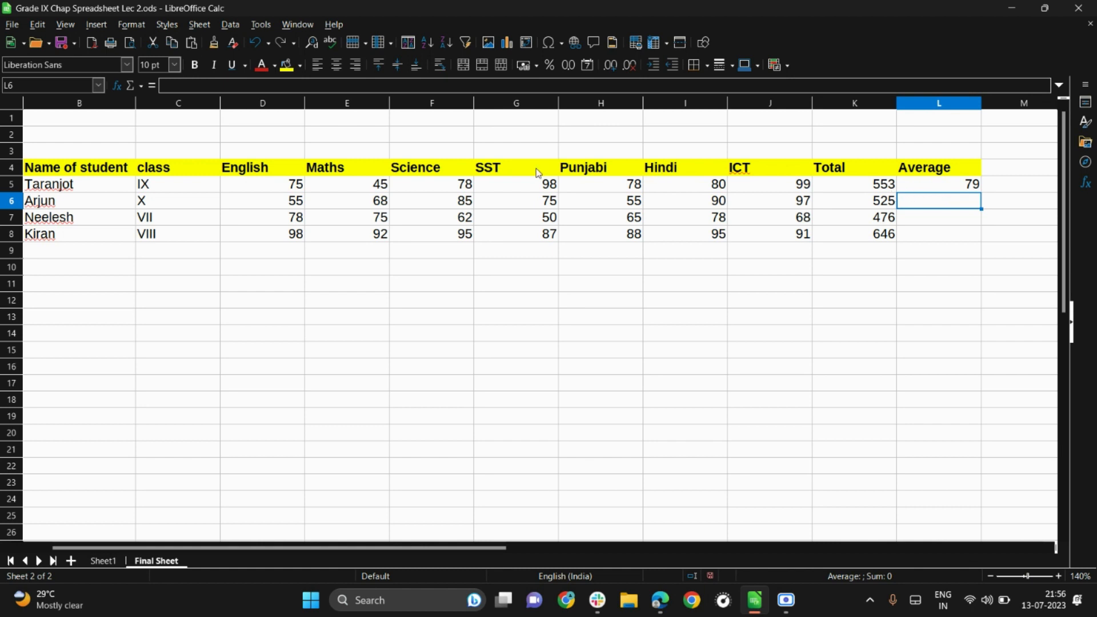
pyautogui.moveTo(257, 183); pyautogui.dragTo(755, 188)
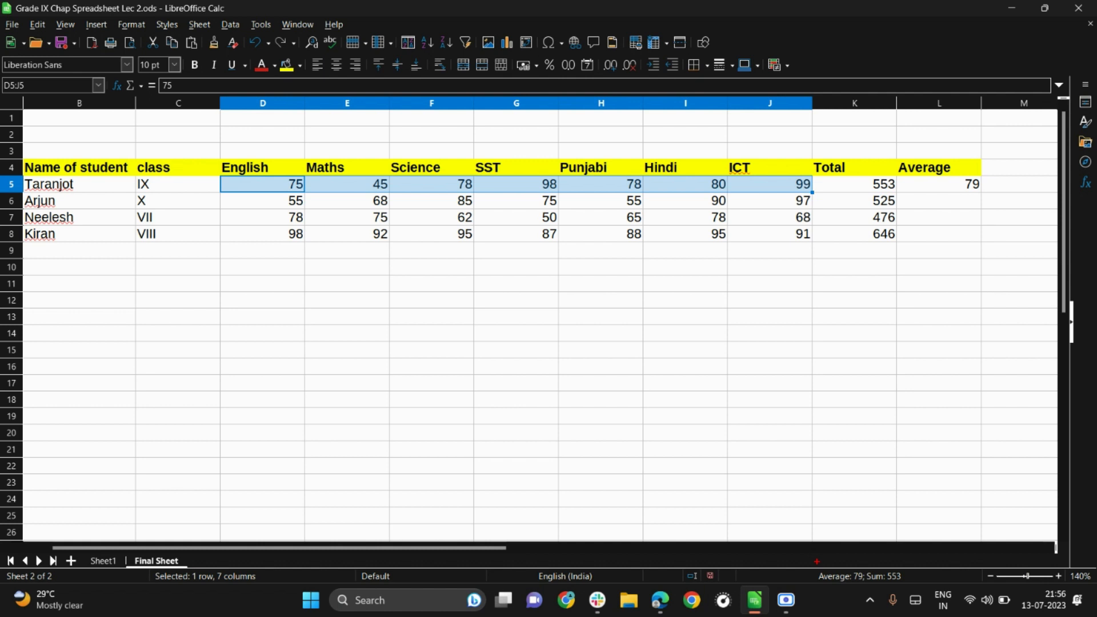
pyautogui.moveTo(816, 561)
pyautogui.mouseDown()
pyautogui.moveTo(893, 599)
pyautogui.moveTo(913, 585)
pyautogui.mouseUp()
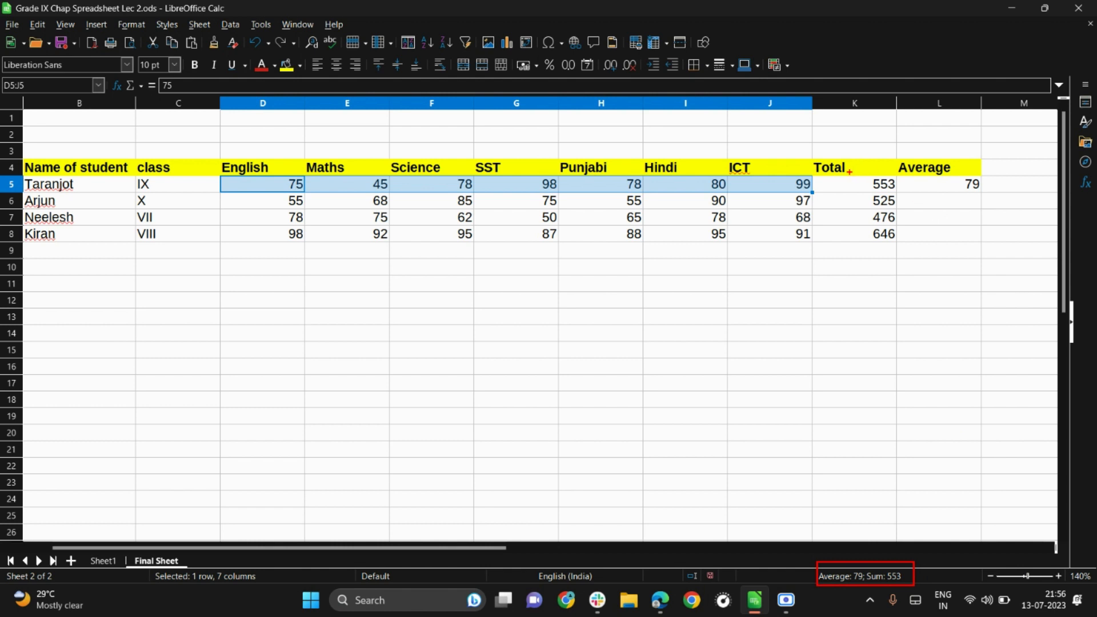
pyautogui.moveTo(849, 172)
pyautogui.mouseDown()
pyautogui.moveTo(1006, 198)
pyautogui.moveTo(987, 195)
pyautogui.mouseUp()
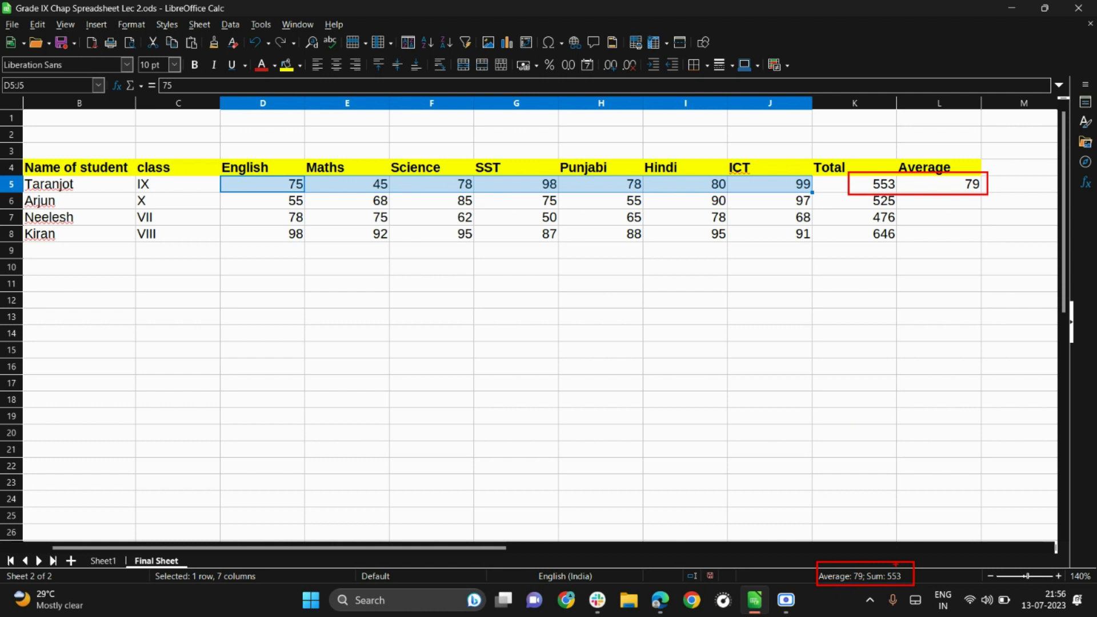
# Fill the average formula from L5 down through L8 for the remaining students
pyautogui.click(944, 184)
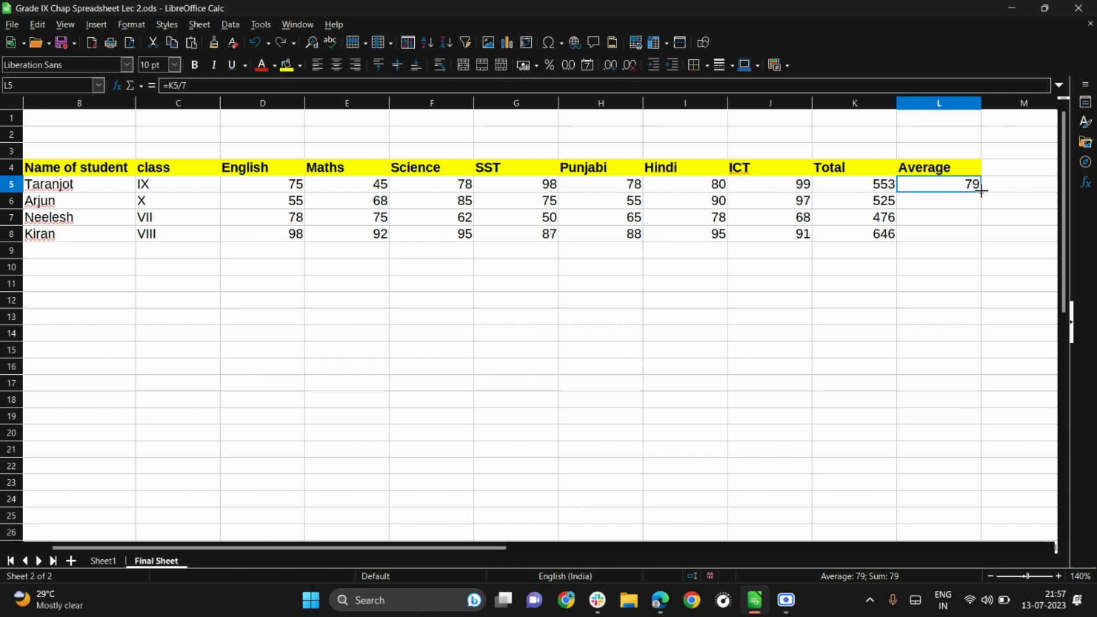
pyautogui.moveTo(981, 191); pyautogui.dragTo(979, 241)
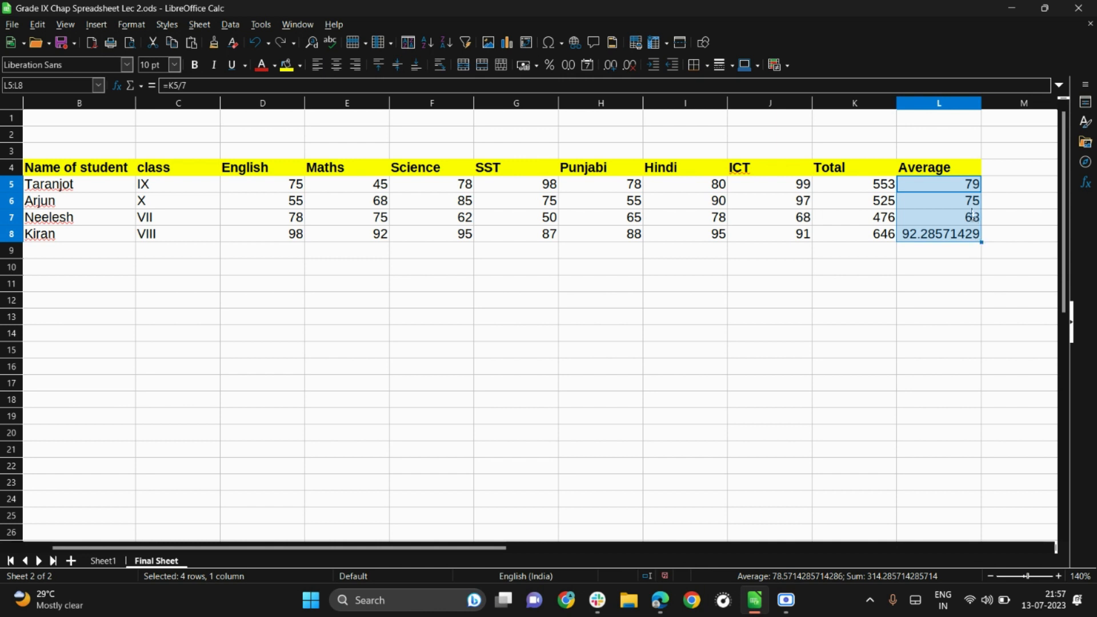
pyautogui.click(962, 268)
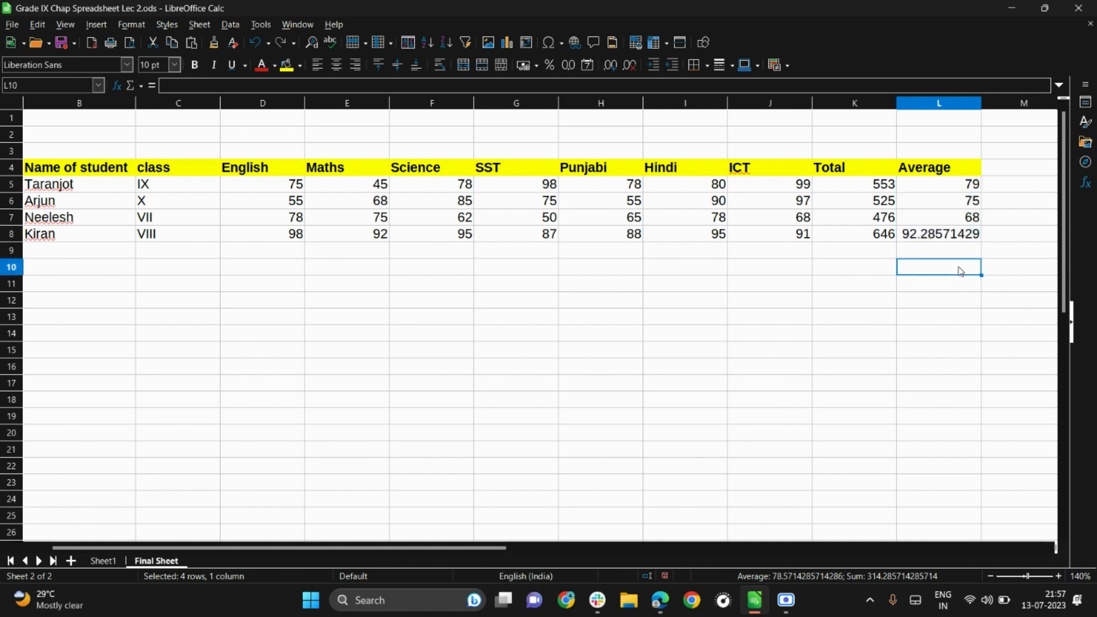
# Inspect the filled average formula in L6 to see which total it references, and leave it without saving edits
pyautogui.click(948, 204)
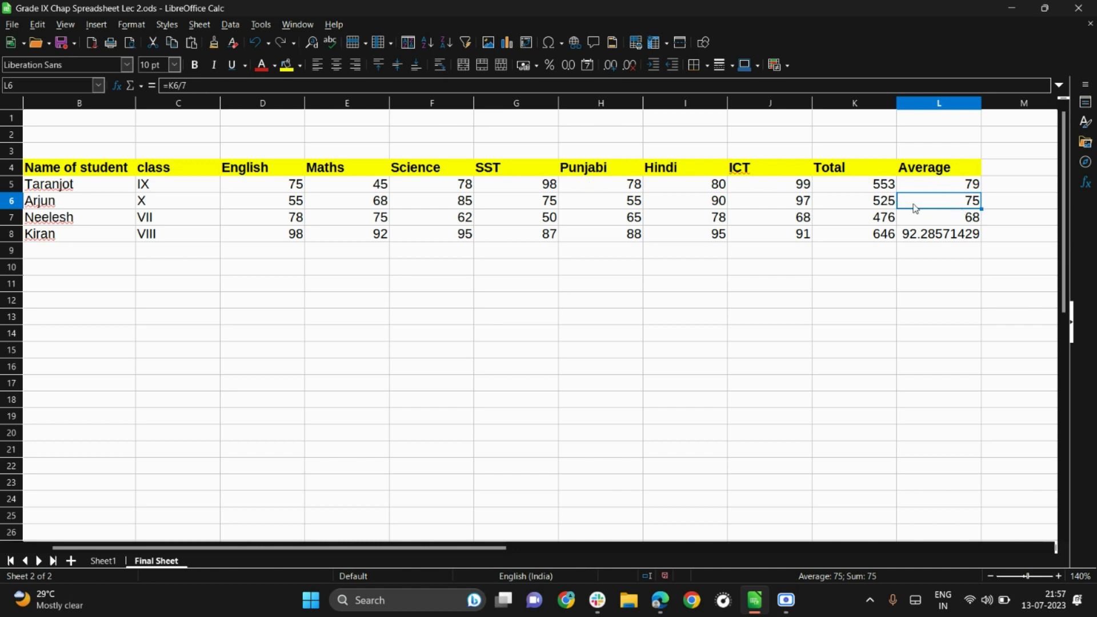
pyautogui.press('F2')
pyautogui.press('Left')
pyautogui.press('Left')
pyautogui.press('Left')
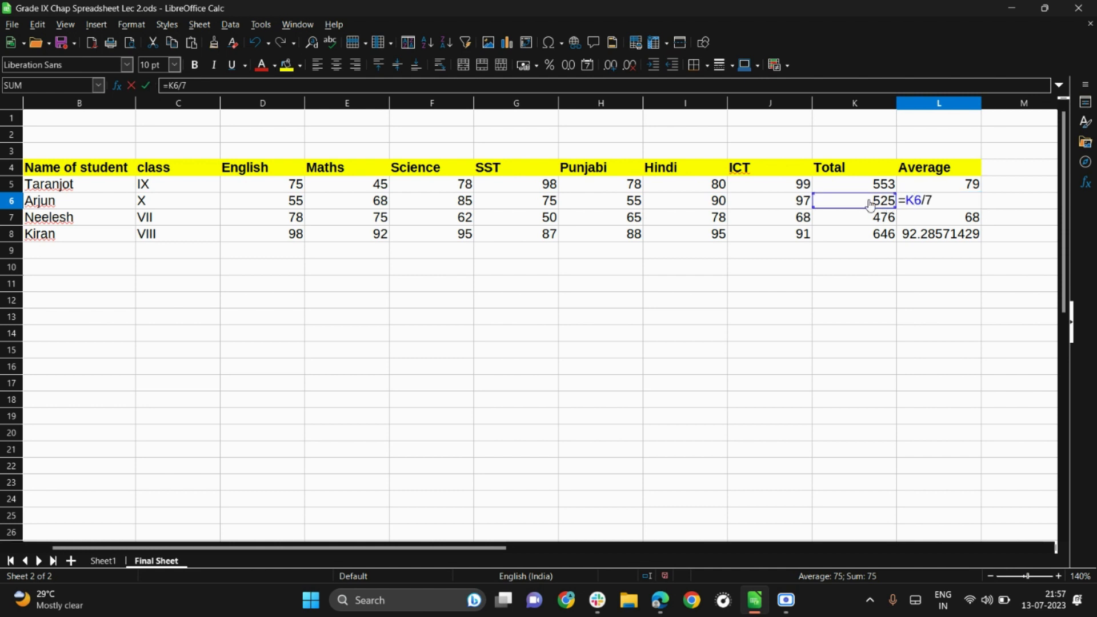
pyautogui.click(915, 222)
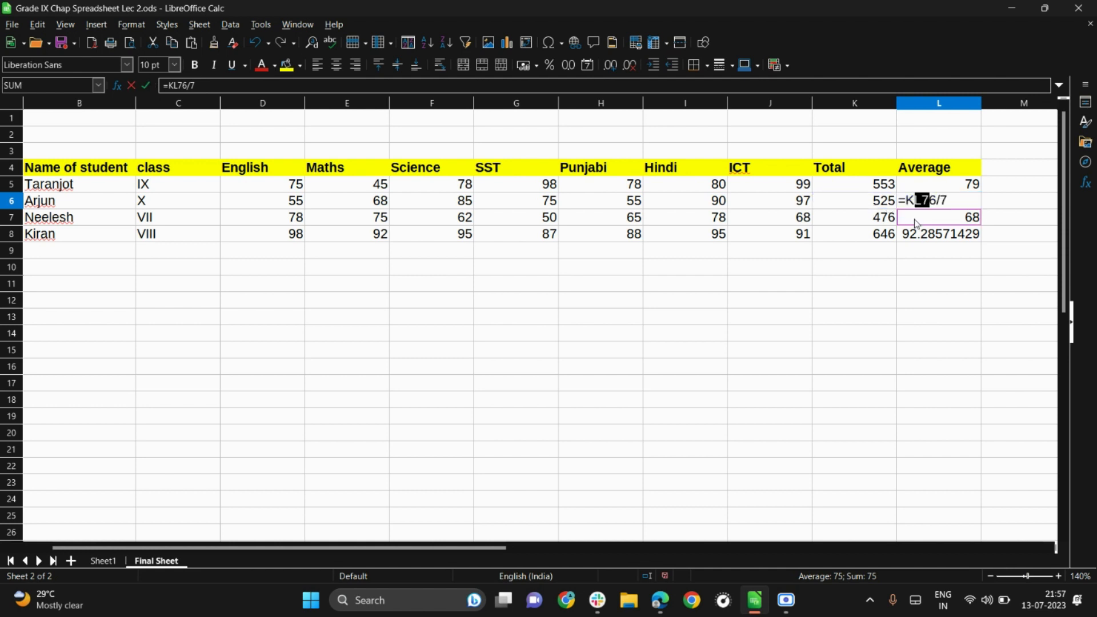
pyautogui.press('Escape')
# Check the averages in L6:L8 against the averages of the selected marks in D6:J6, D7:J7 and D8:J8
pyautogui.moveTo(800, 203); pyautogui.dragTo(290, 203)
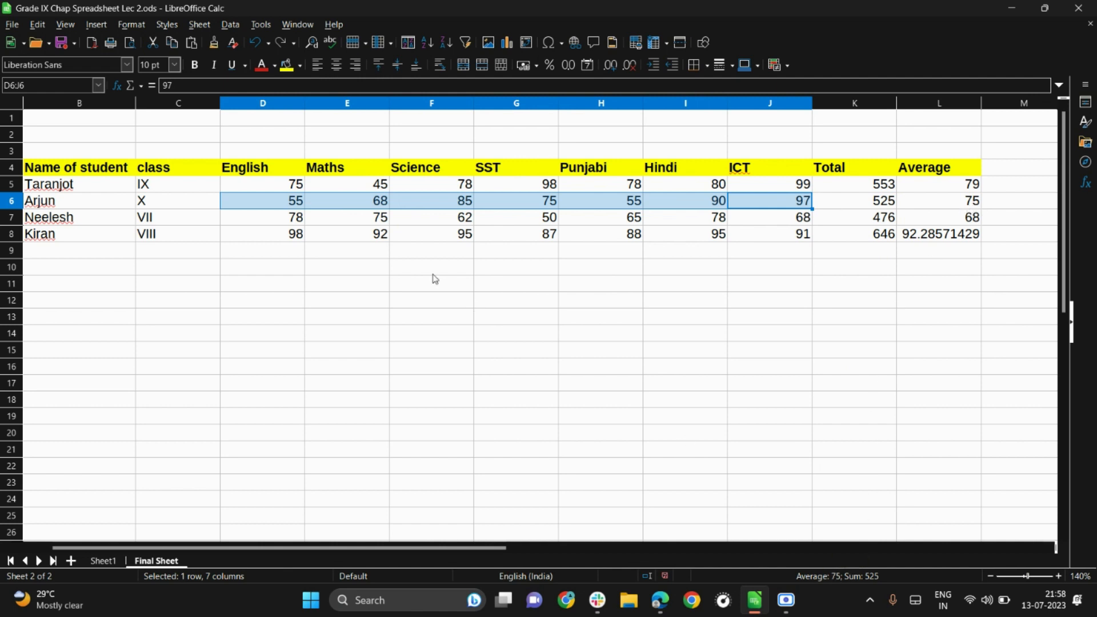
pyautogui.moveTo(300, 219); pyautogui.dragTo(777, 218)
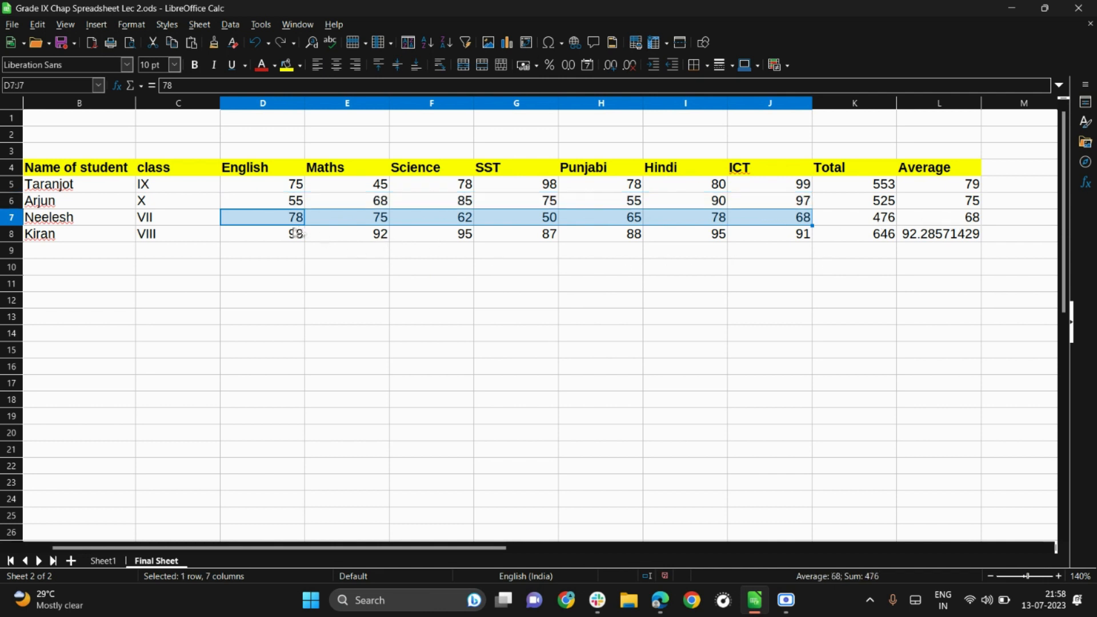
pyautogui.moveTo(280, 236); pyautogui.dragTo(707, 234)
pyautogui.moveTo(794, 231); pyautogui.dragTo(831, 236)
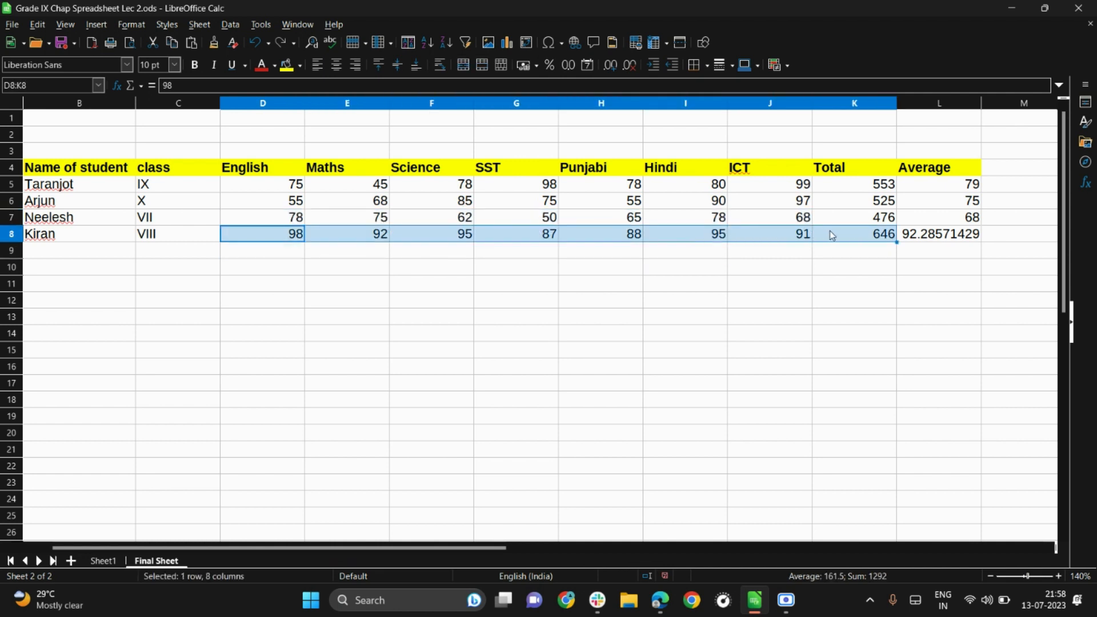
pyautogui.hotkey('shift', 'Left')
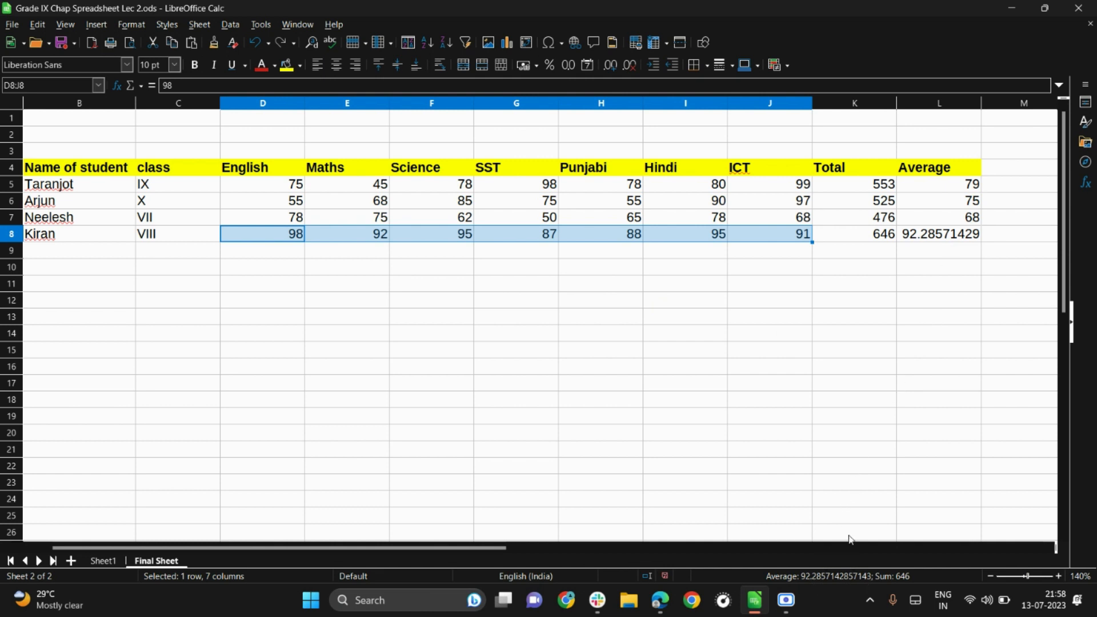
pyautogui.click(870, 361)
# Reduce the last student's average in L8 to two decimal places
pyautogui.click(944, 239)
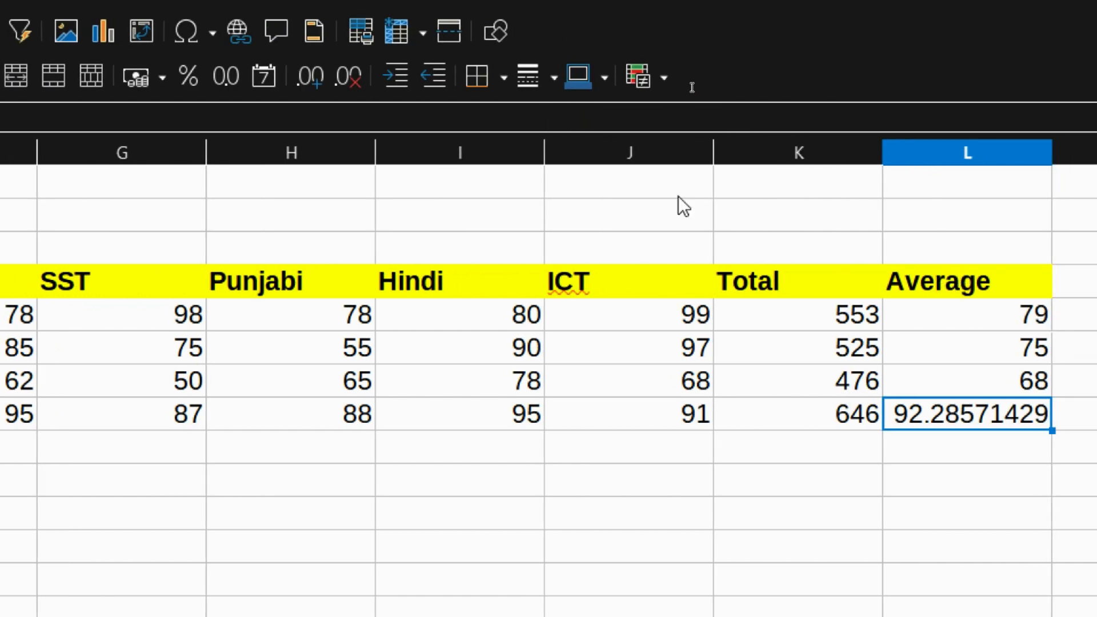
pyautogui.click(349, 85)
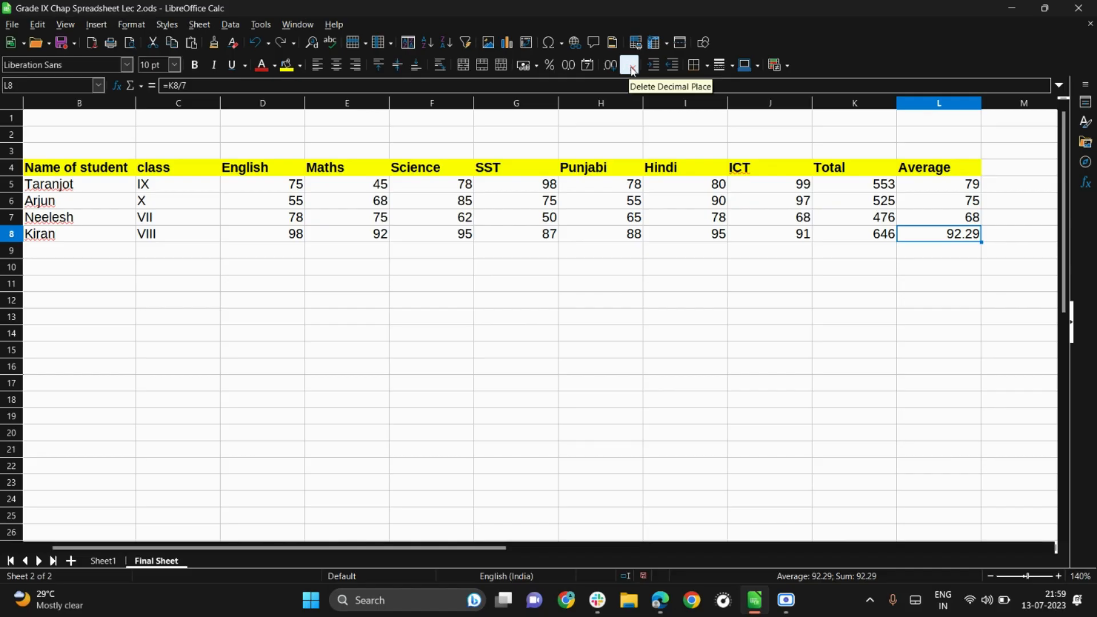
# Increase the average in L8 to nine decimal places
pyautogui.click(613, 67)
pyautogui.click(613, 67)
pyautogui.click(614, 68)
pyautogui.click(614, 69)
pyautogui.click(614, 69)
pyautogui.click(614, 68)
pyautogui.click(614, 68)
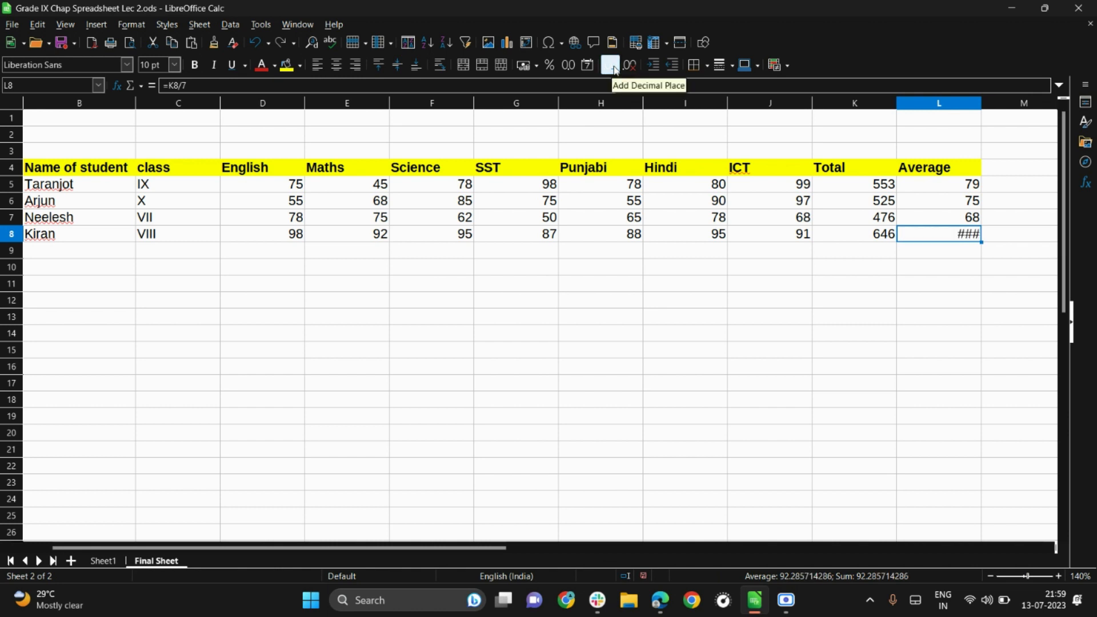
# Remove the extra decimal places from L8 until its average shows two decimals again
pyautogui.click(630, 68)
pyautogui.click(630, 69)
pyautogui.click(629, 69)
pyautogui.click(629, 69)
pyautogui.click(630, 69)
pyautogui.click(630, 69)
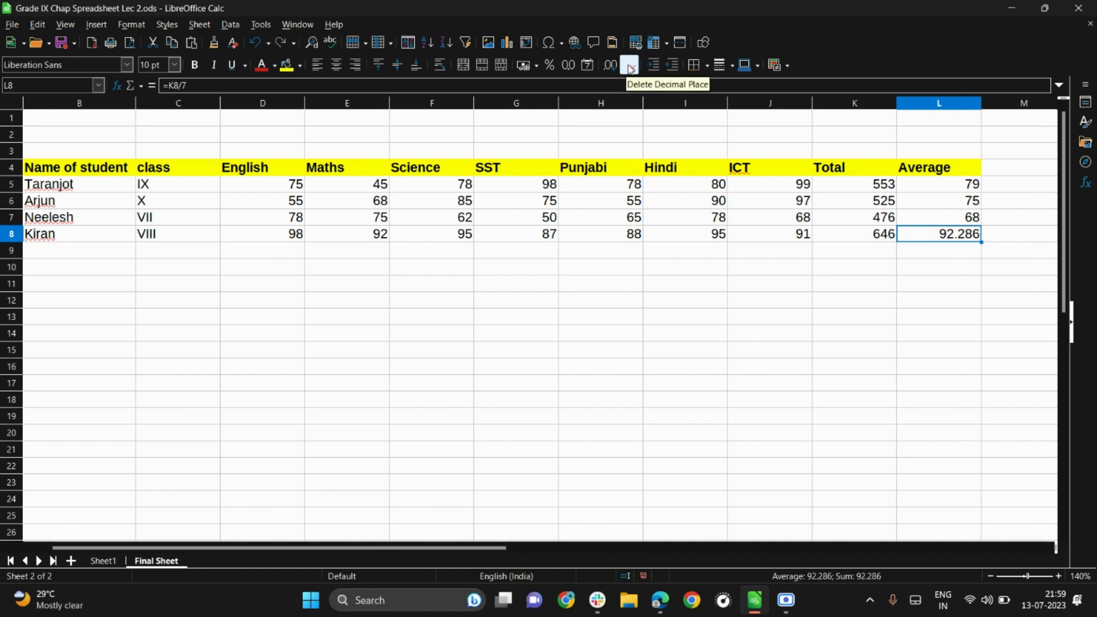
pyautogui.click(629, 69)
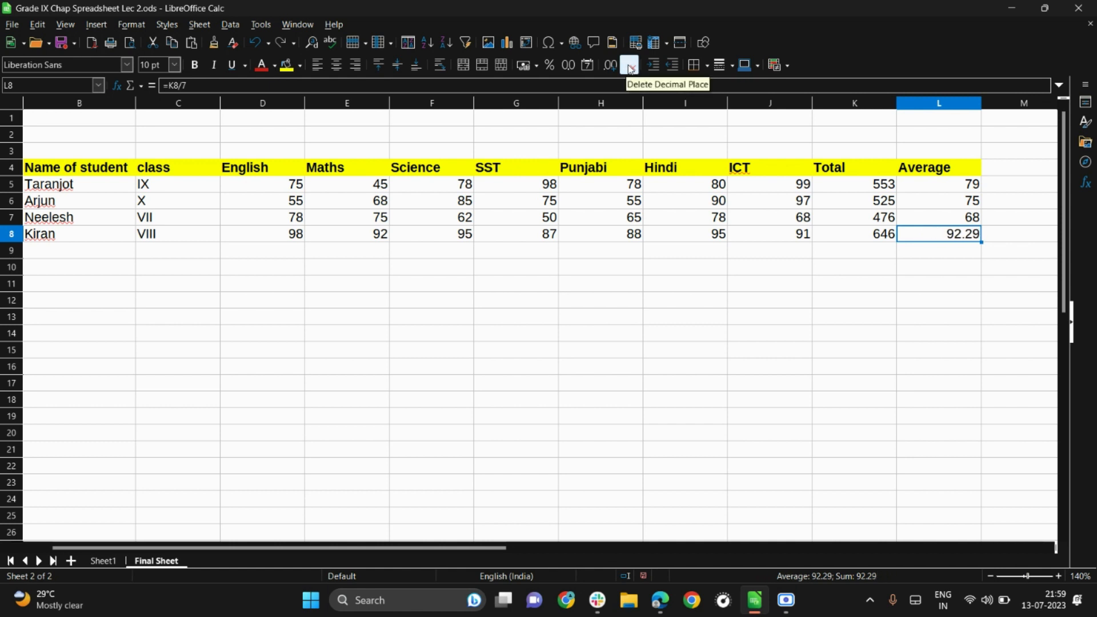
pyautogui.click(610, 66)
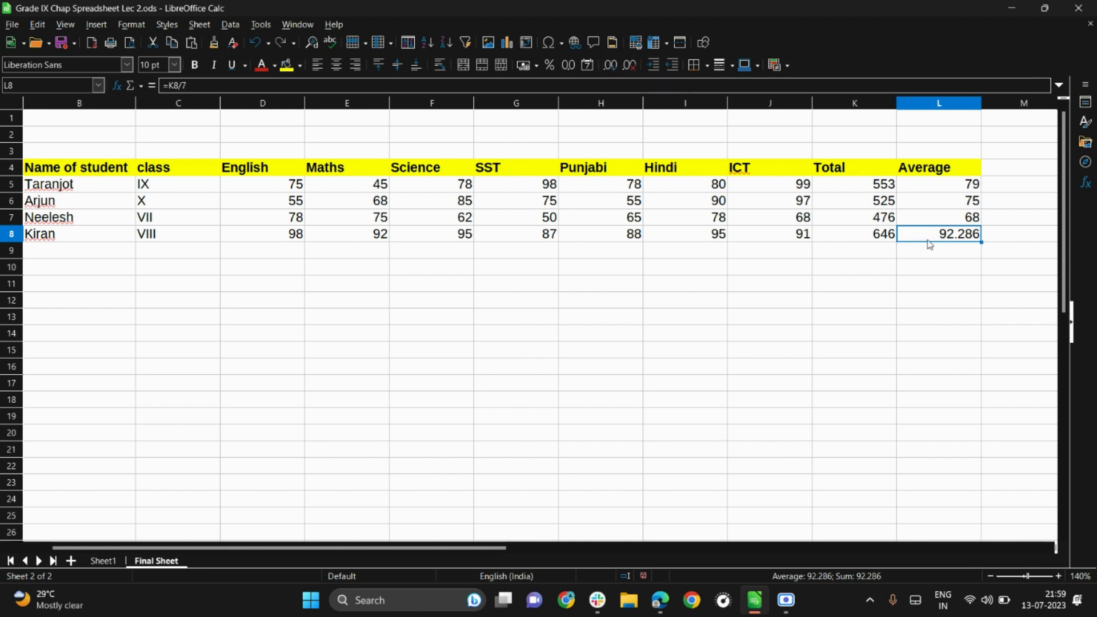
pyautogui.click(630, 67)
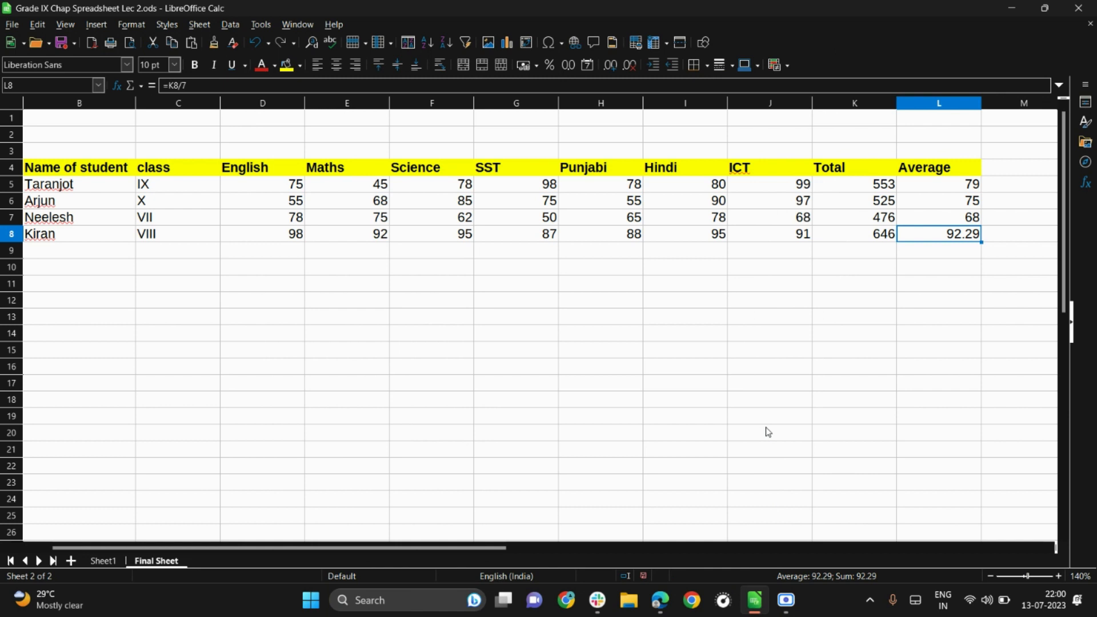
# Clear the existing totals in K5:K8
pyautogui.click(835, 186)
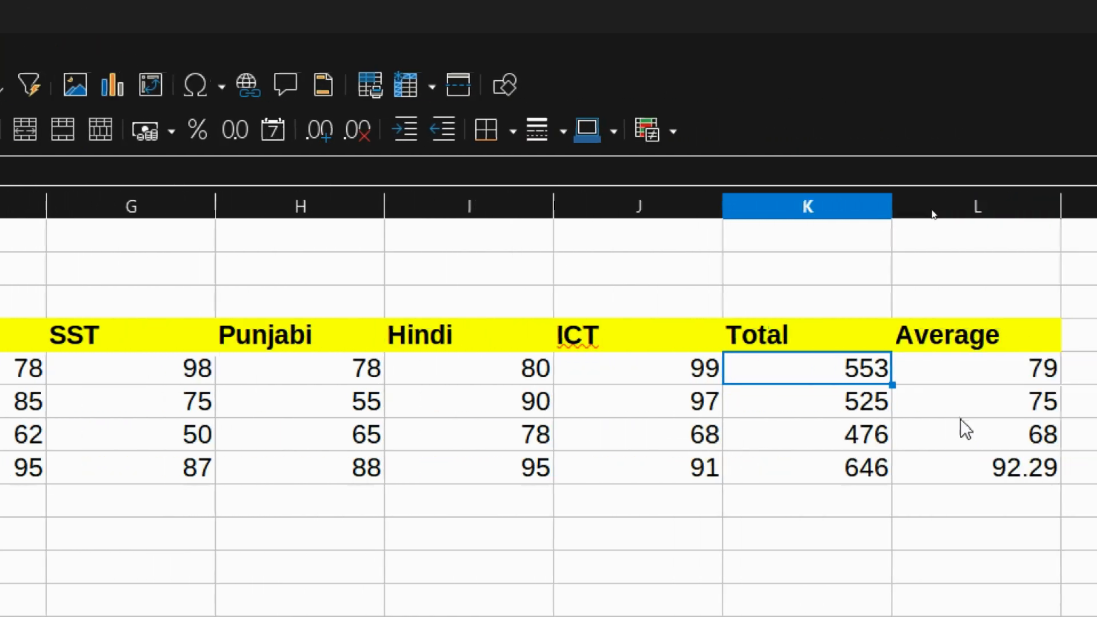
pyautogui.moveTo(823, 380); pyautogui.dragTo(832, 482)
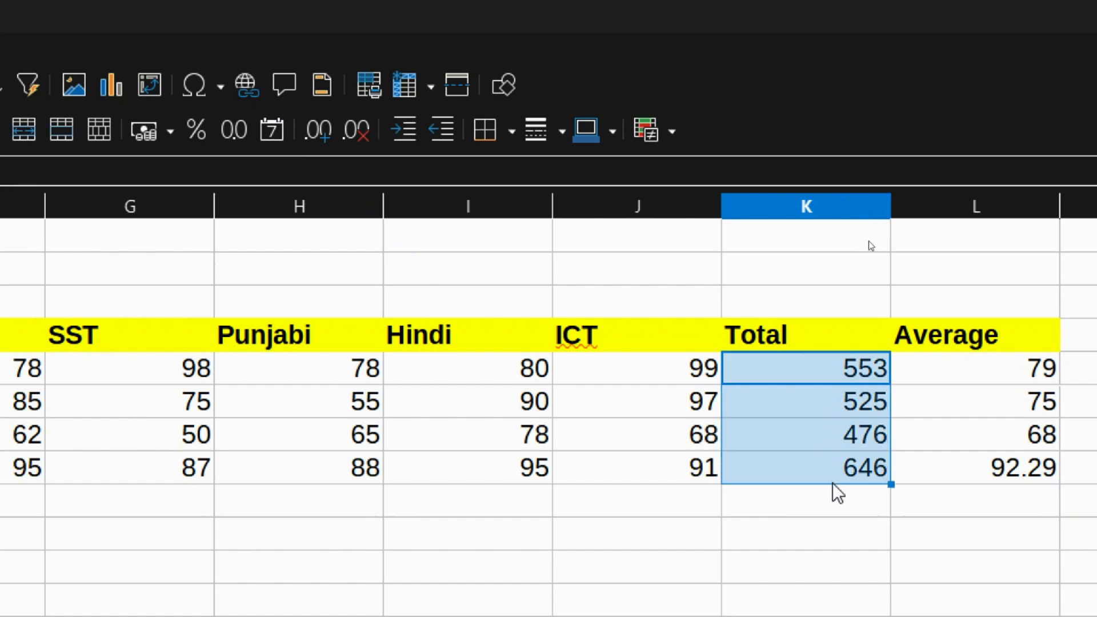
pyautogui.press('Delete')
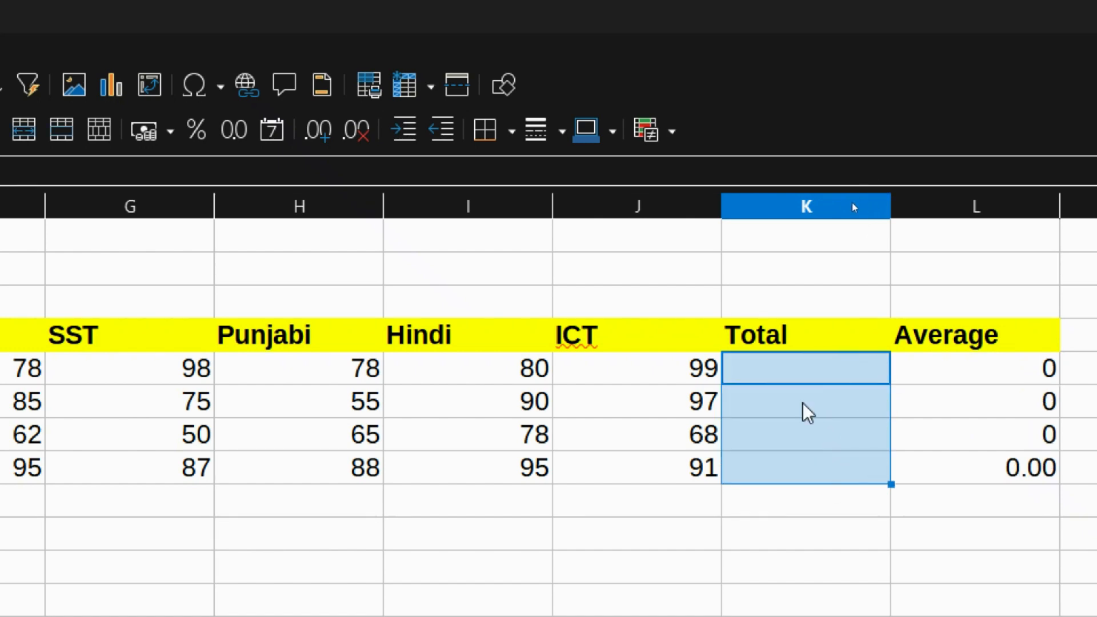
# Calculate the first student's total in K5 with the function =SUM(D5:J5)
pyautogui.click(814, 366)
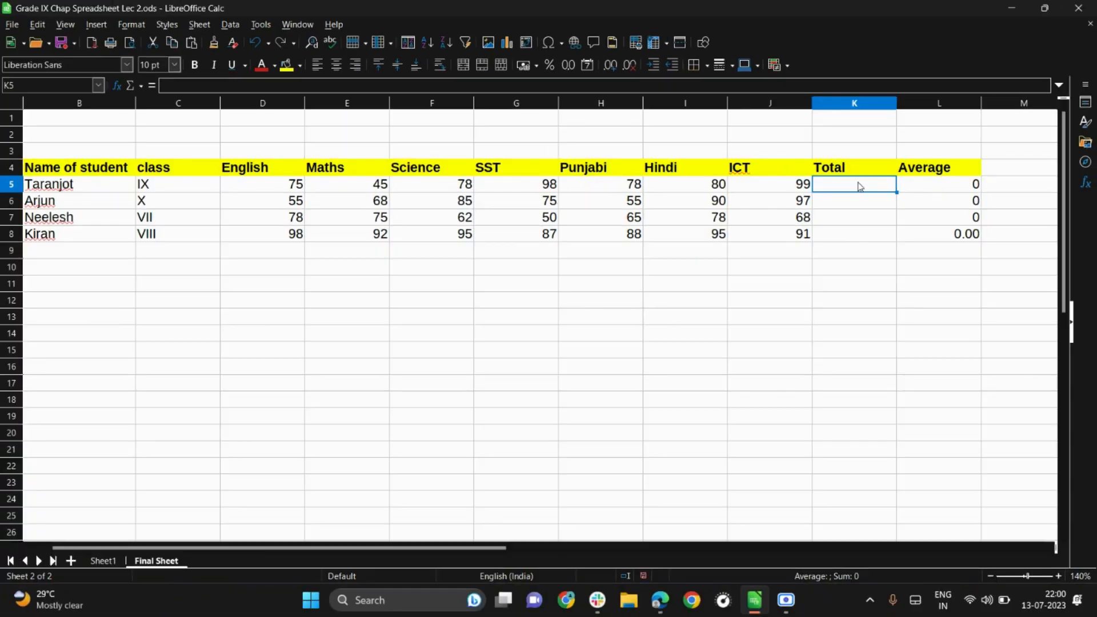
pyautogui.write('=')
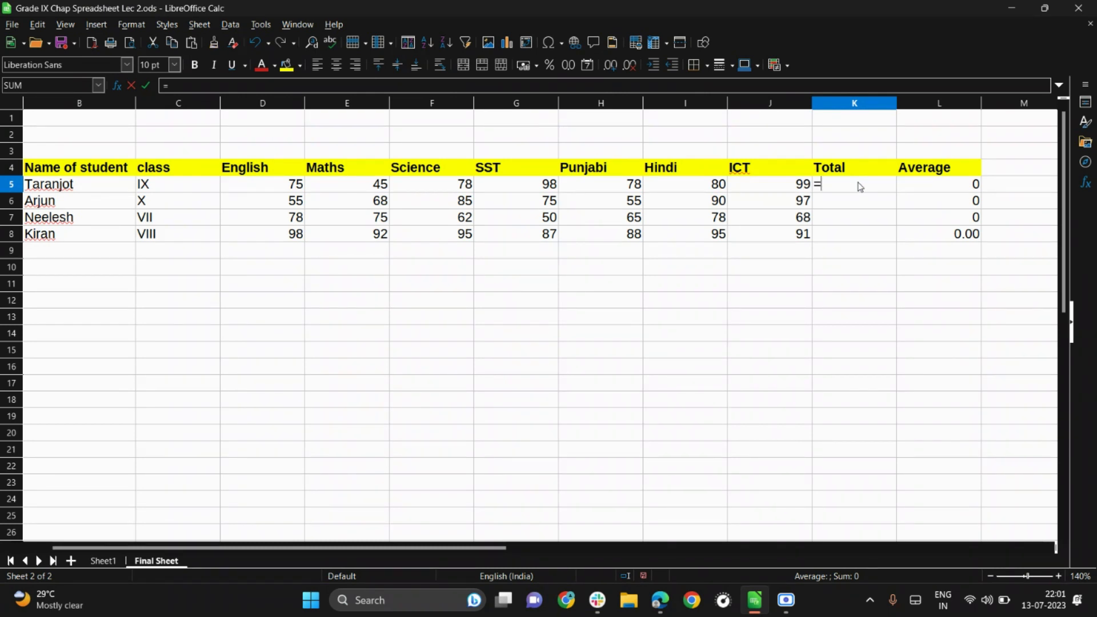
pyautogui.write('sum')
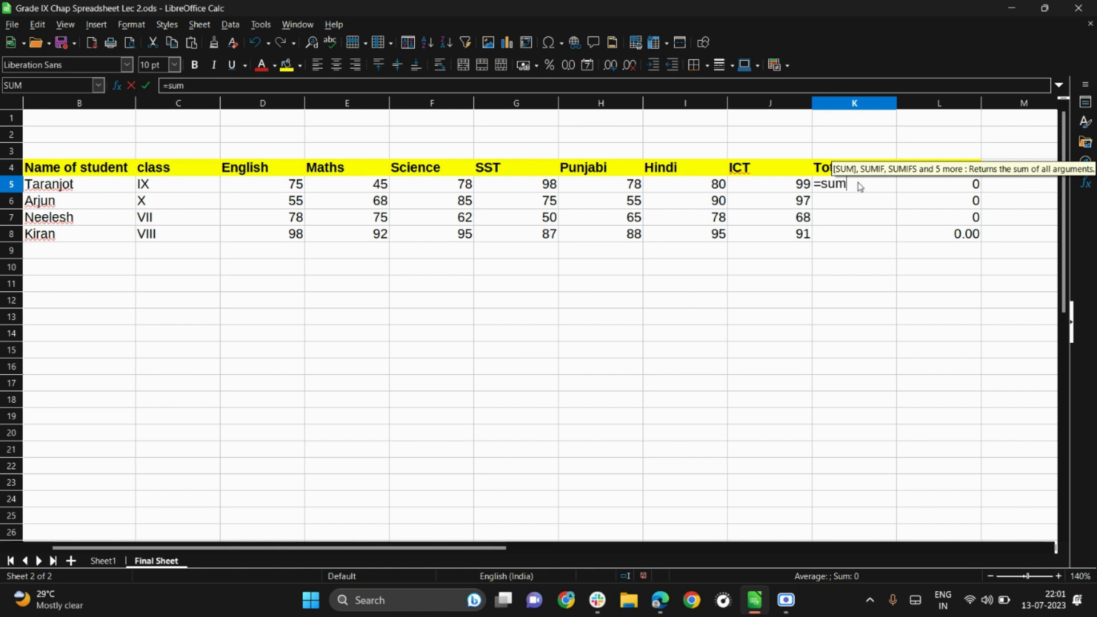
pyautogui.write('(')
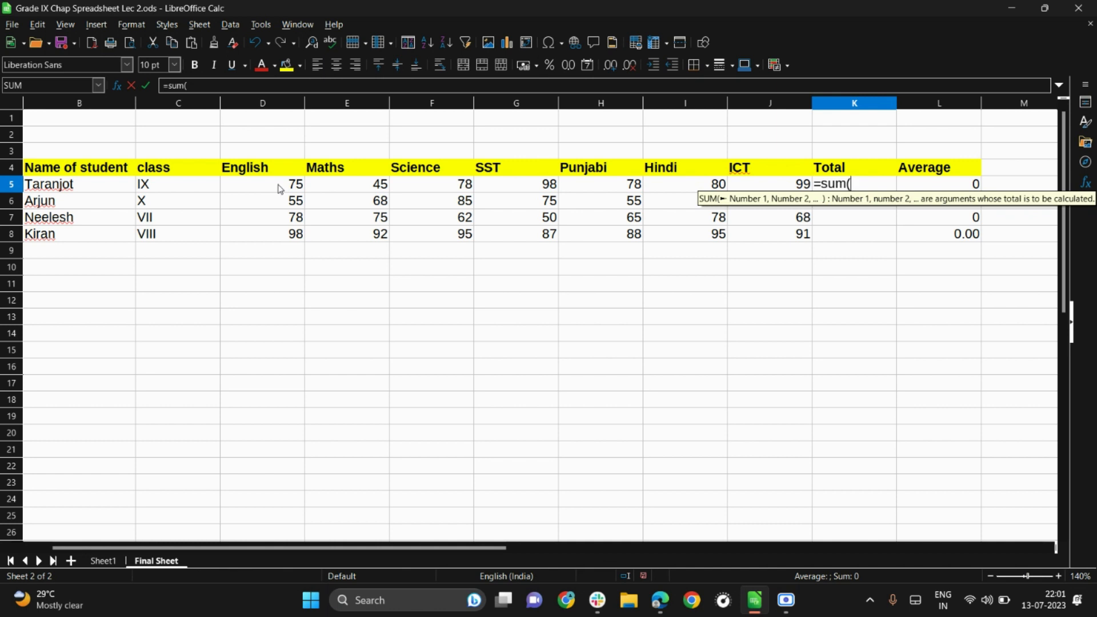
pyautogui.write('d5:j')
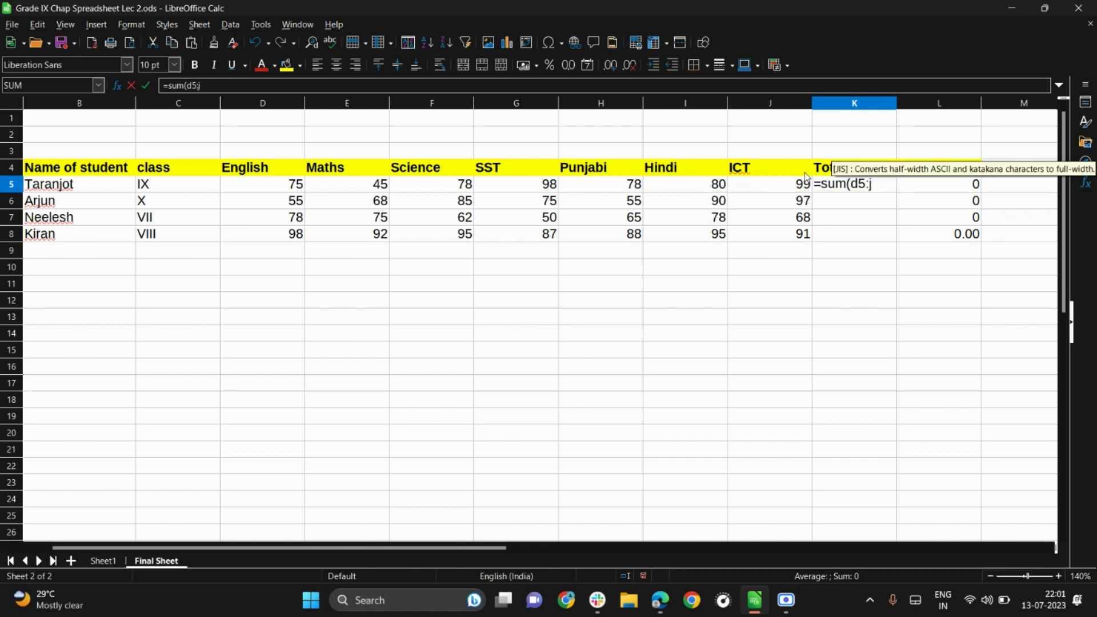
pyautogui.write('5')
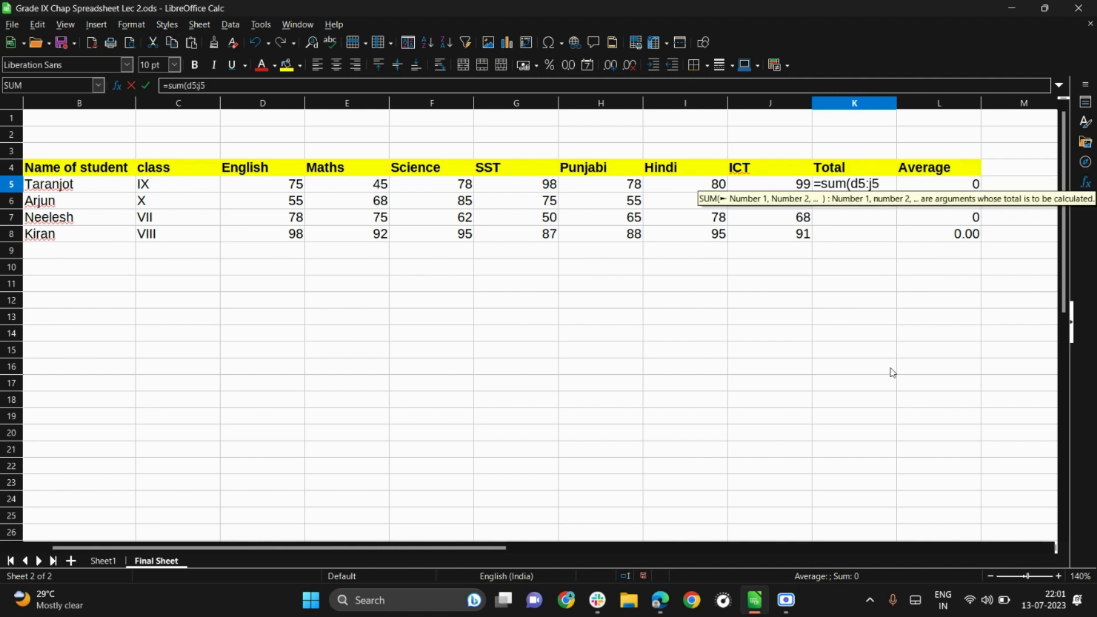
pyautogui.write(')')
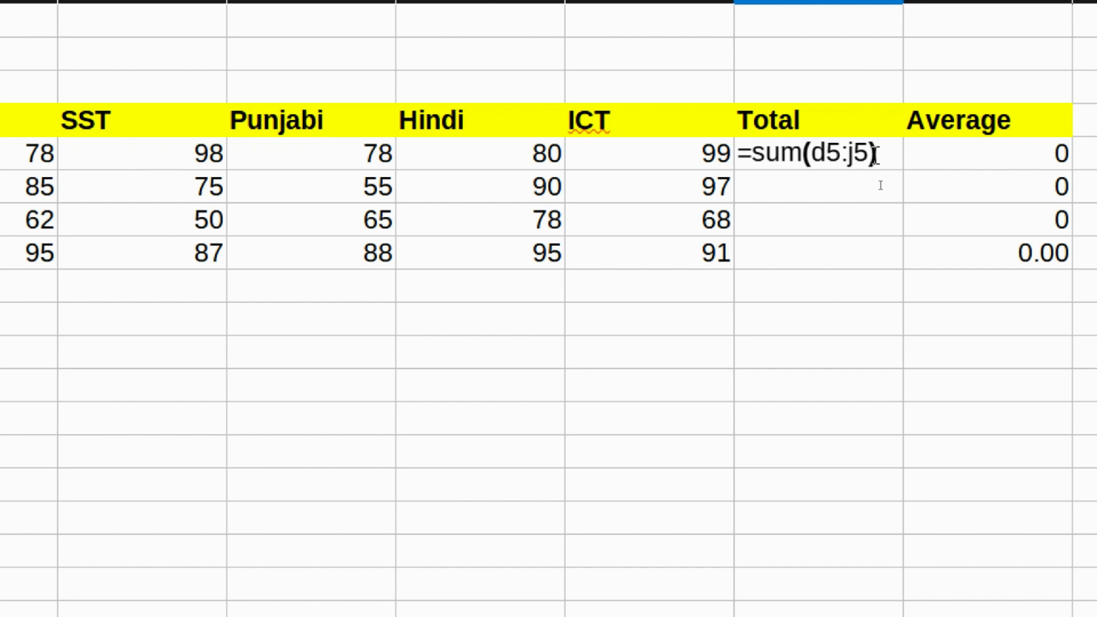
pyautogui.moveTo(869, 153); pyautogui.dragTo(821, 161)
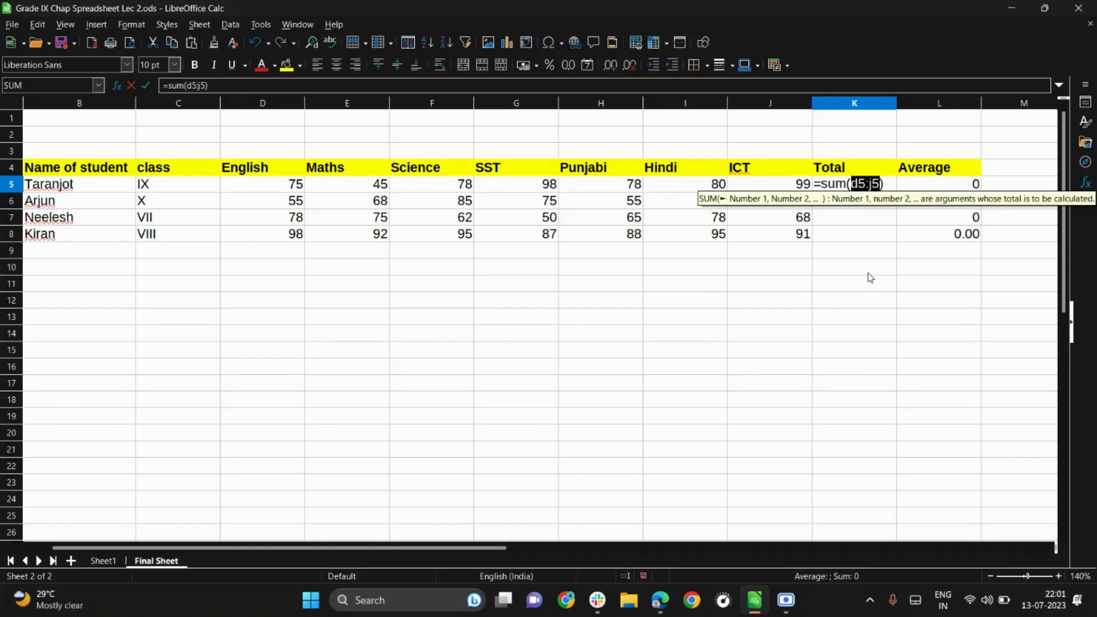
pyautogui.press('Return')
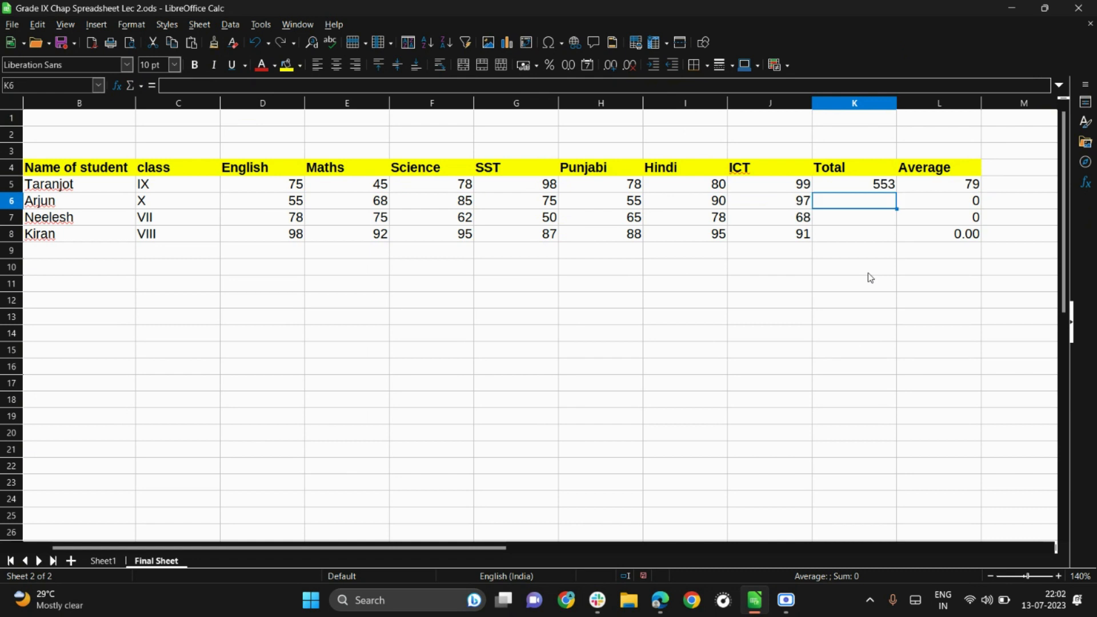
# Check K5's SUM total against the marks in D5:J5 and fill the formula down through K8
pyautogui.click(840, 180)
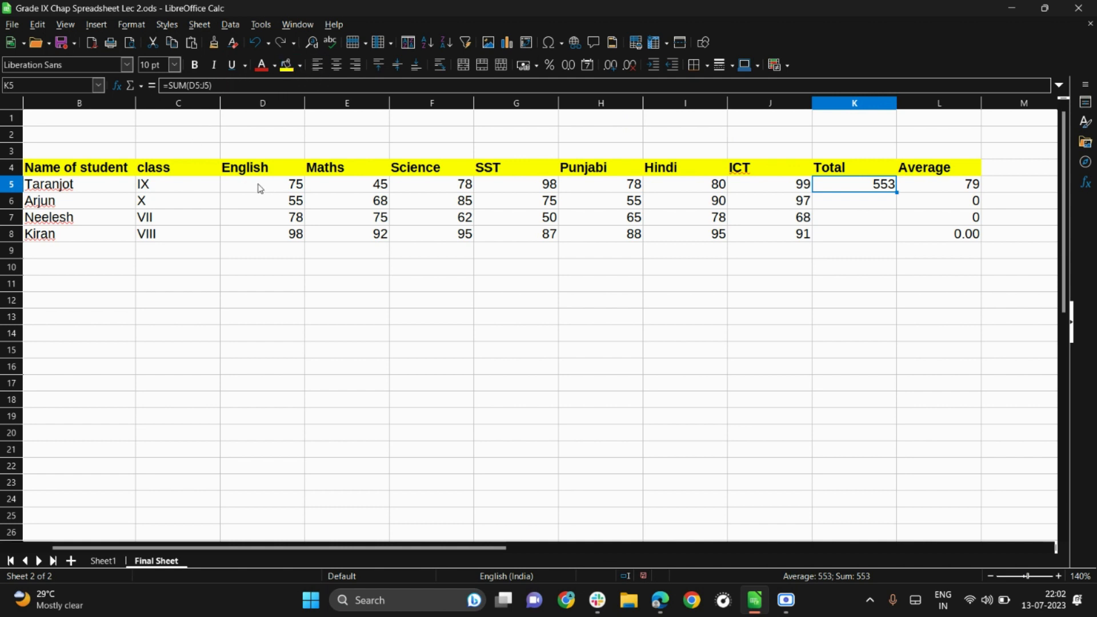
pyautogui.moveTo(260, 186); pyautogui.dragTo(756, 183)
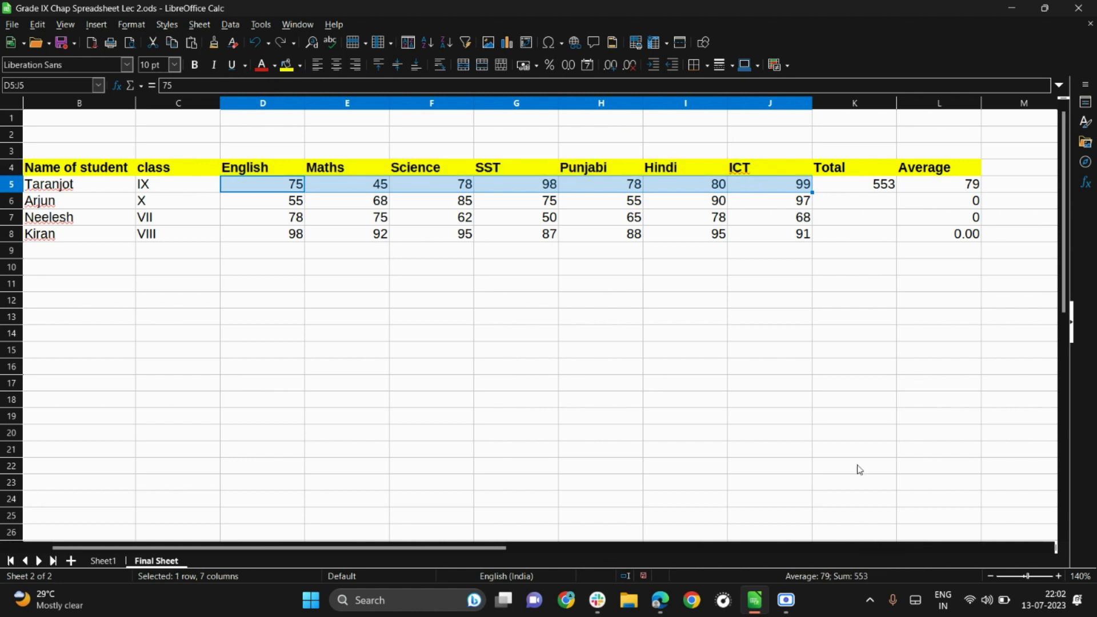
pyautogui.click(844, 189)
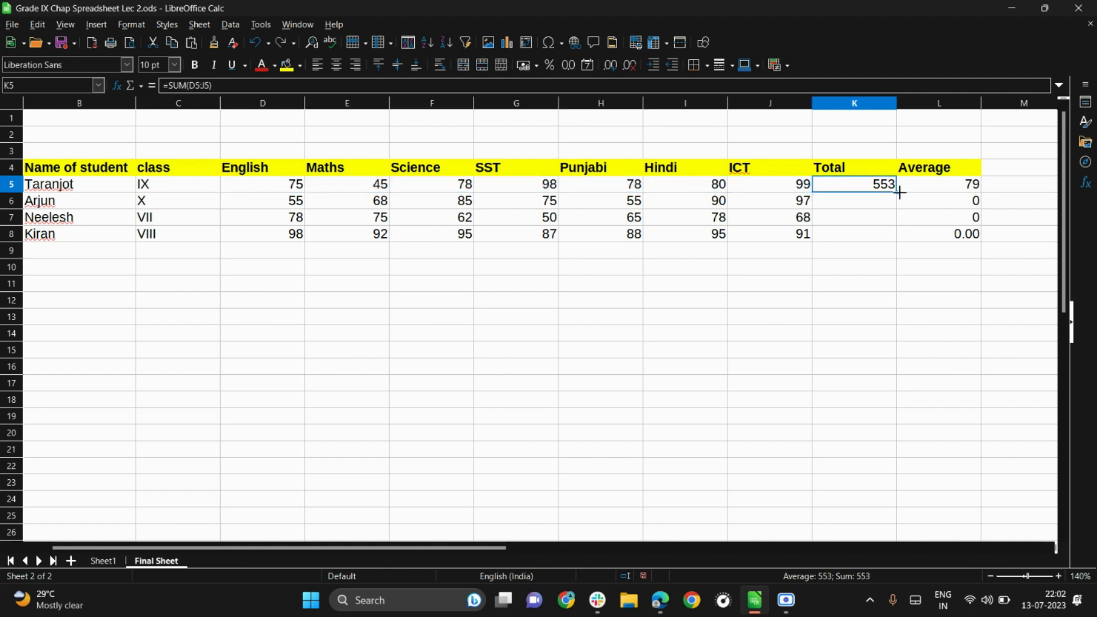
pyautogui.moveTo(899, 192); pyautogui.dragTo(885, 244)
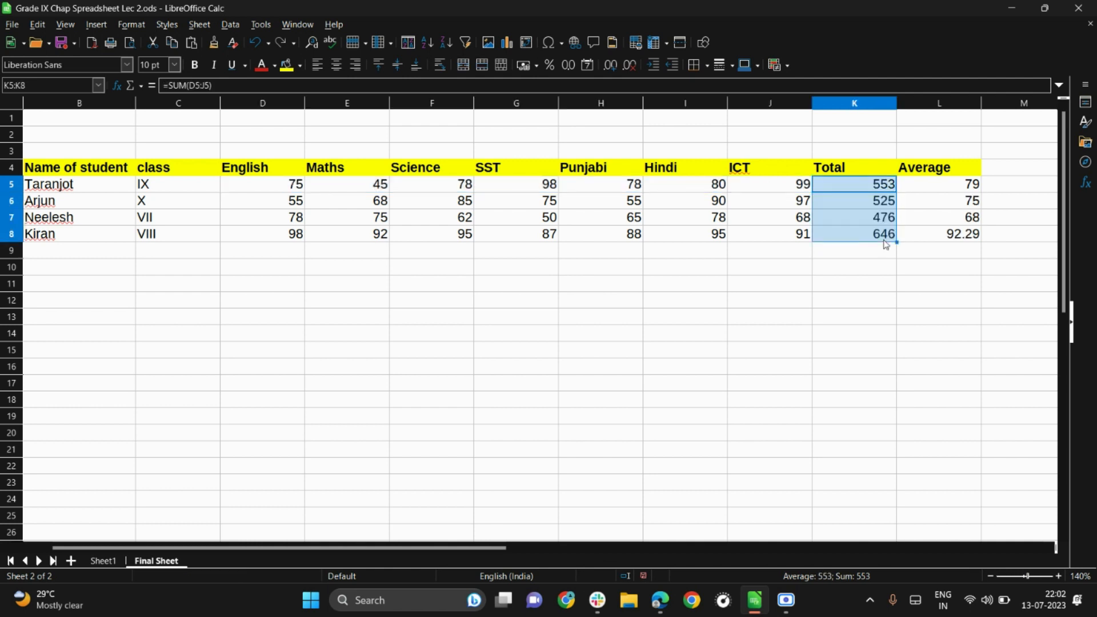
# Check which marks the SUM formula filled into K6 adds up, leaving the formula as it is
pyautogui.click(803, 283)
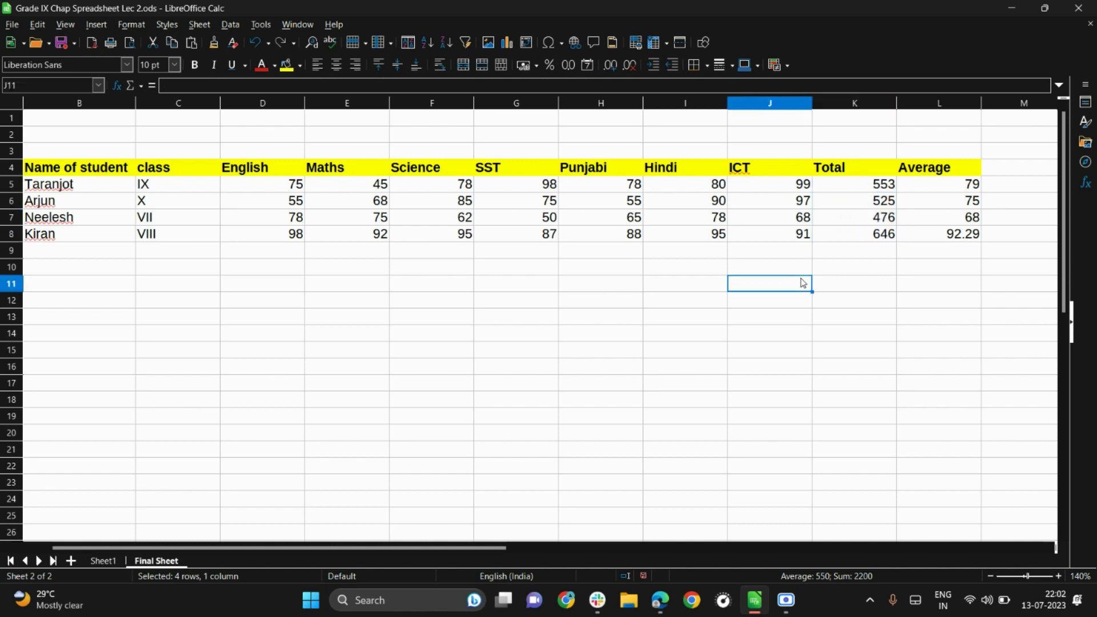
pyautogui.click(855, 201)
pyautogui.doubleClick(855, 201)
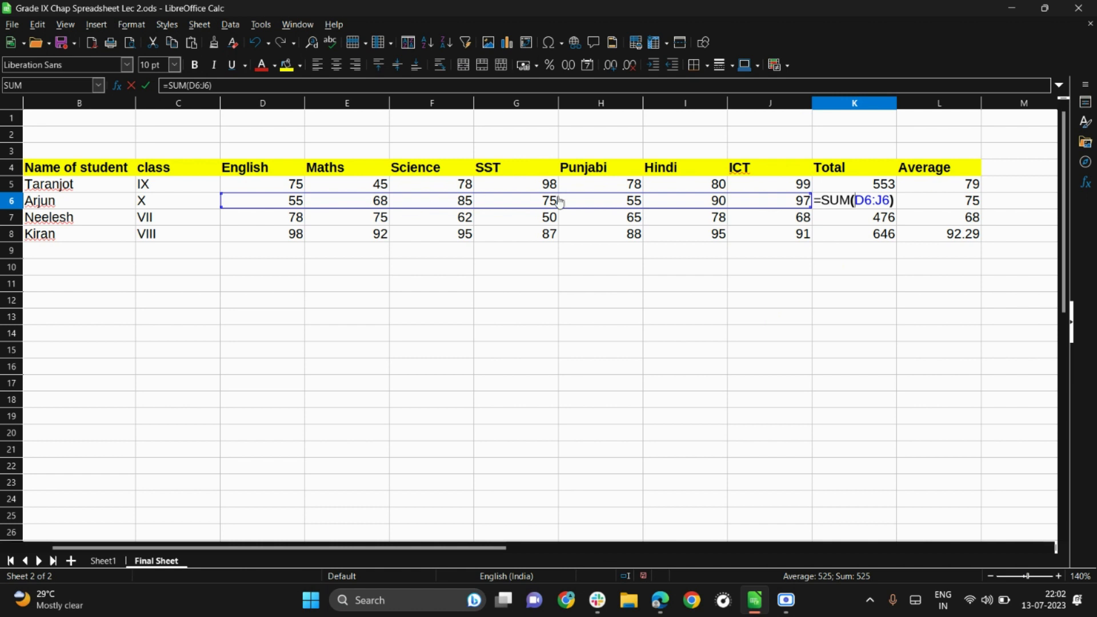
pyautogui.press('Escape')
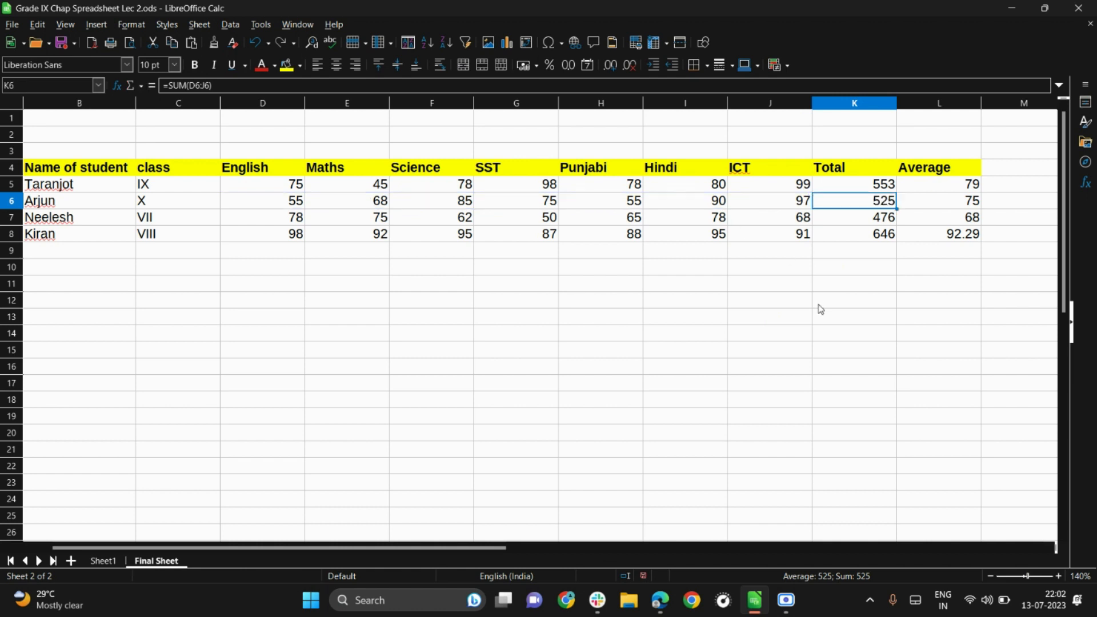
# Clear the last student's total in K8 and enter the function =SUM(D8:J8) by hand
pyautogui.click(882, 236)
pyautogui.press('Delete')
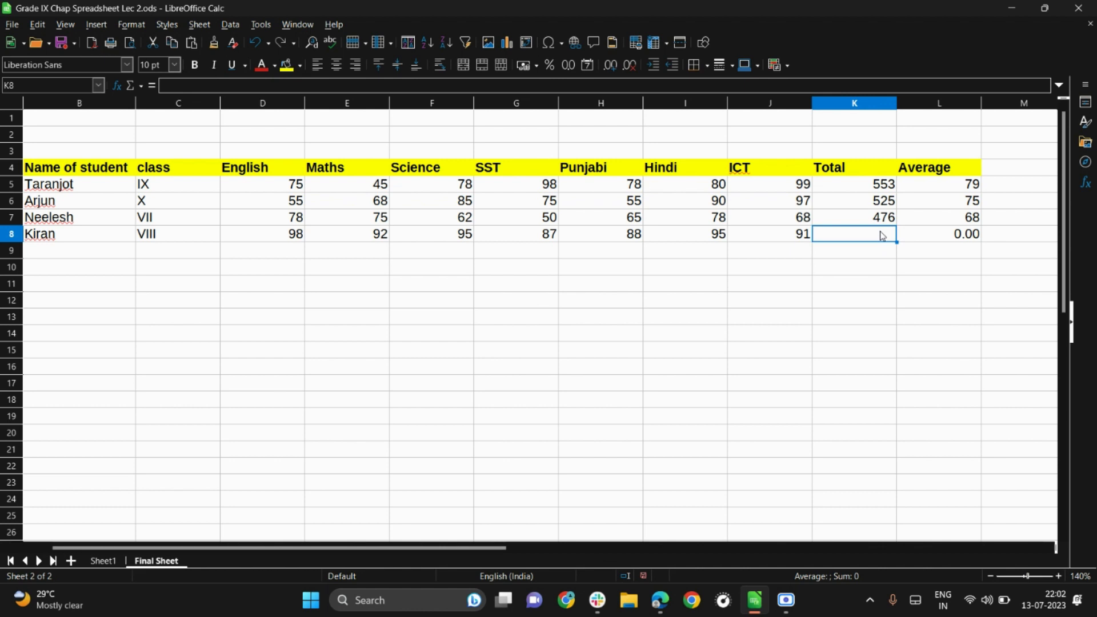
pyautogui.write('=sum(')
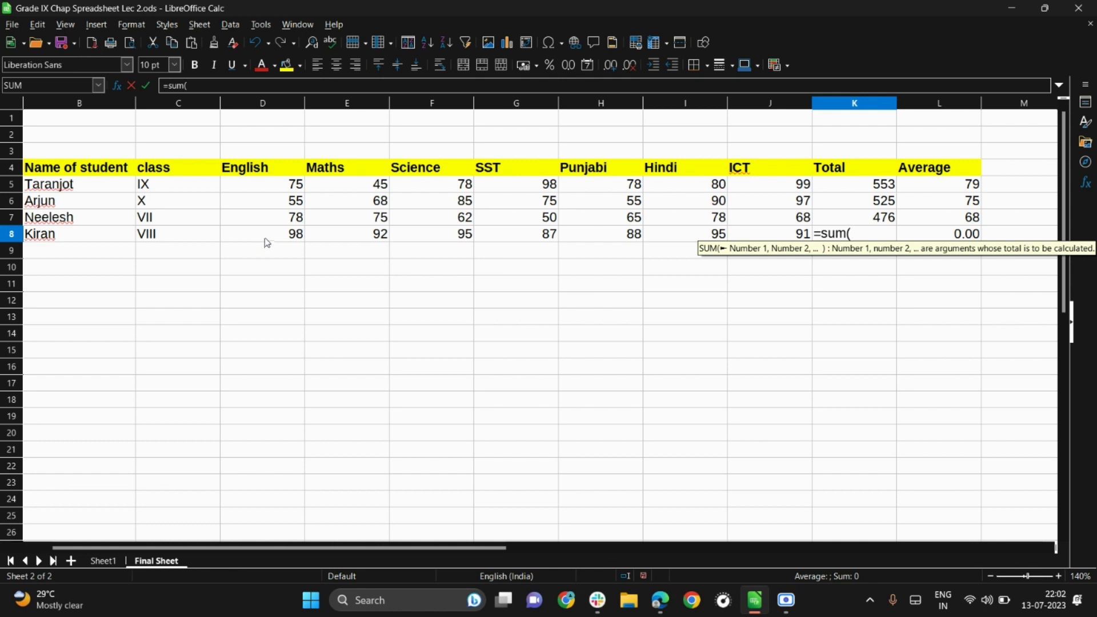
pyautogui.moveTo(264, 242); pyautogui.dragTo(745, 235)
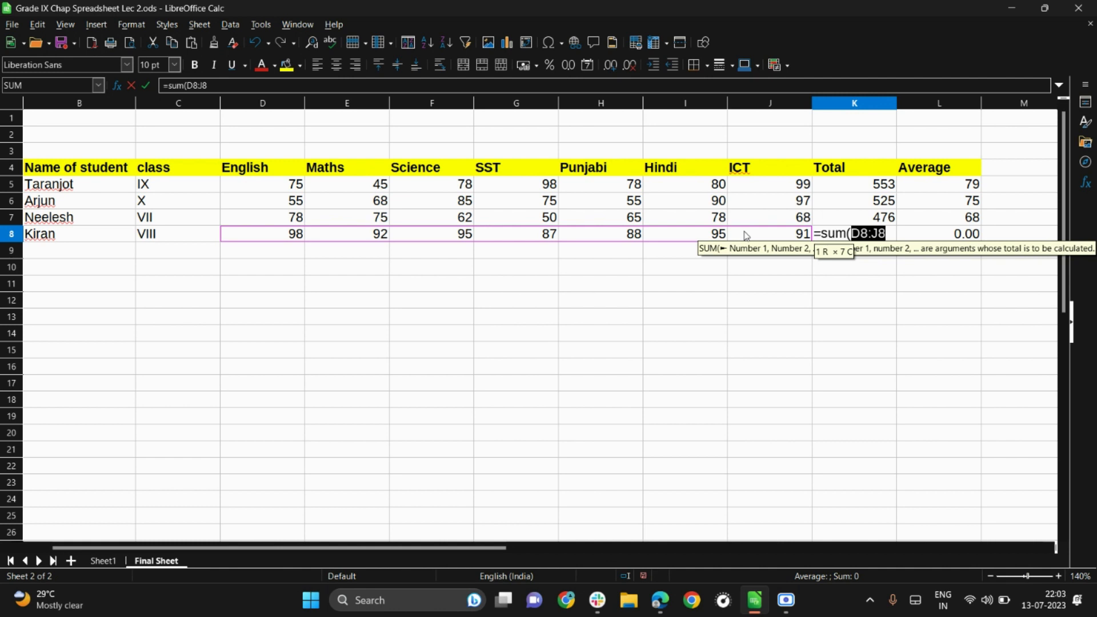
pyautogui.click(890, 236)
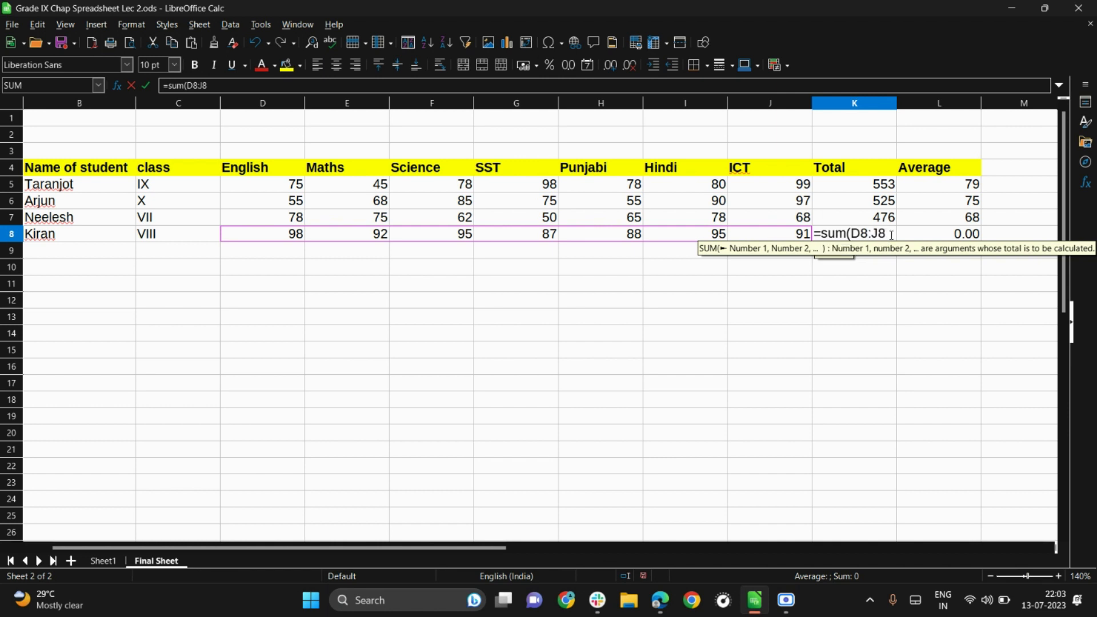
pyautogui.write(')')
pyautogui.press('Return')
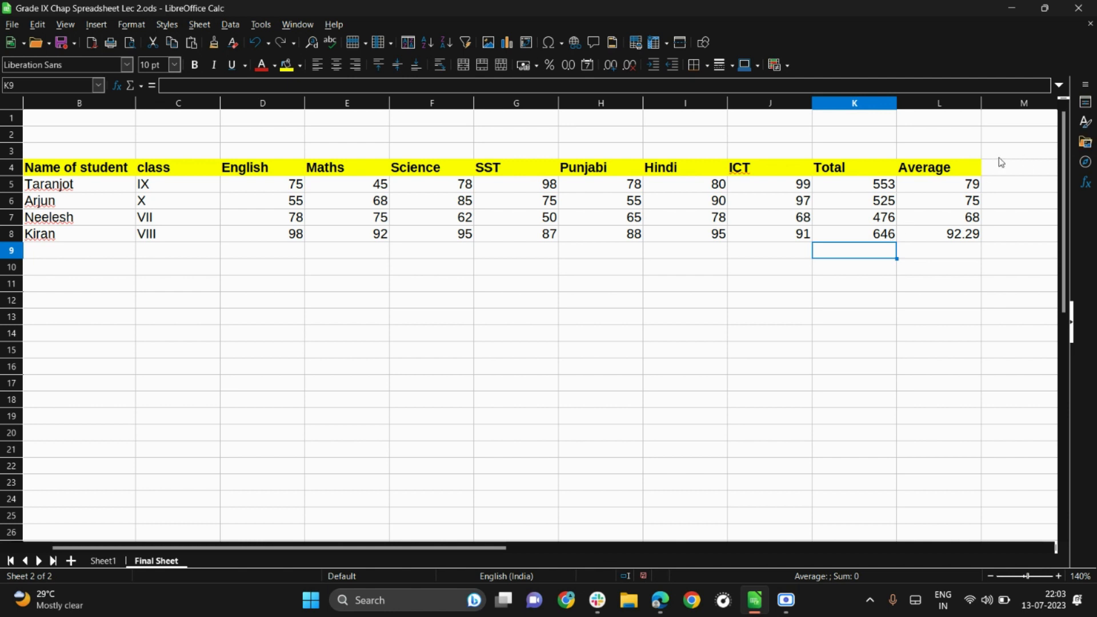
# Clear K8 again and total the marks in D8:J8 with the automatic sum command
pyautogui.click(882, 239)
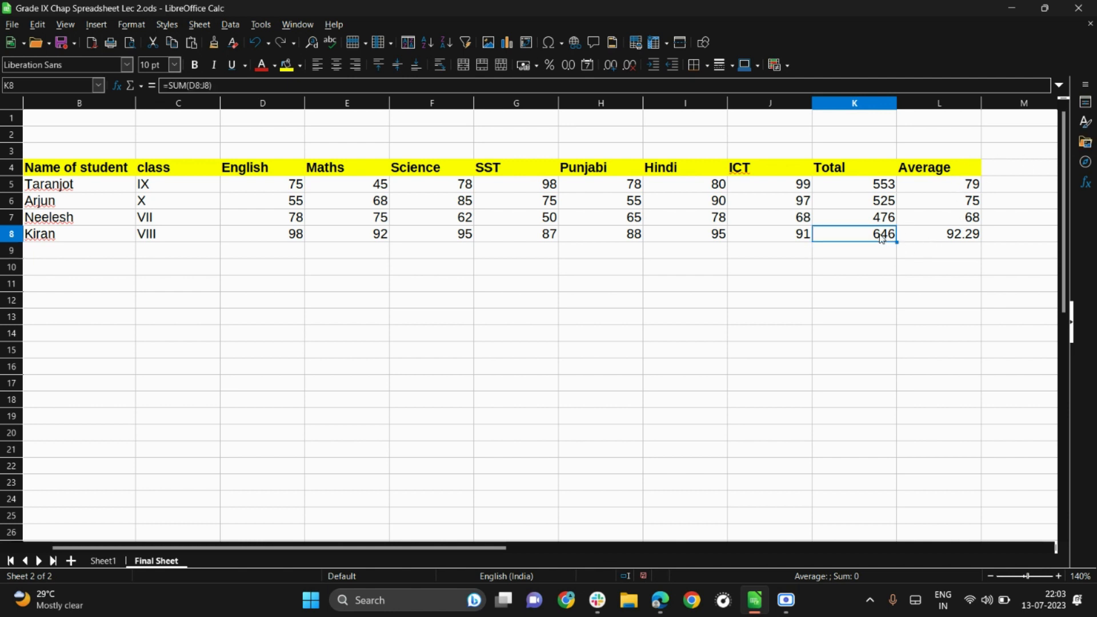
pyautogui.press('Delete')
pyautogui.click(948, 242)
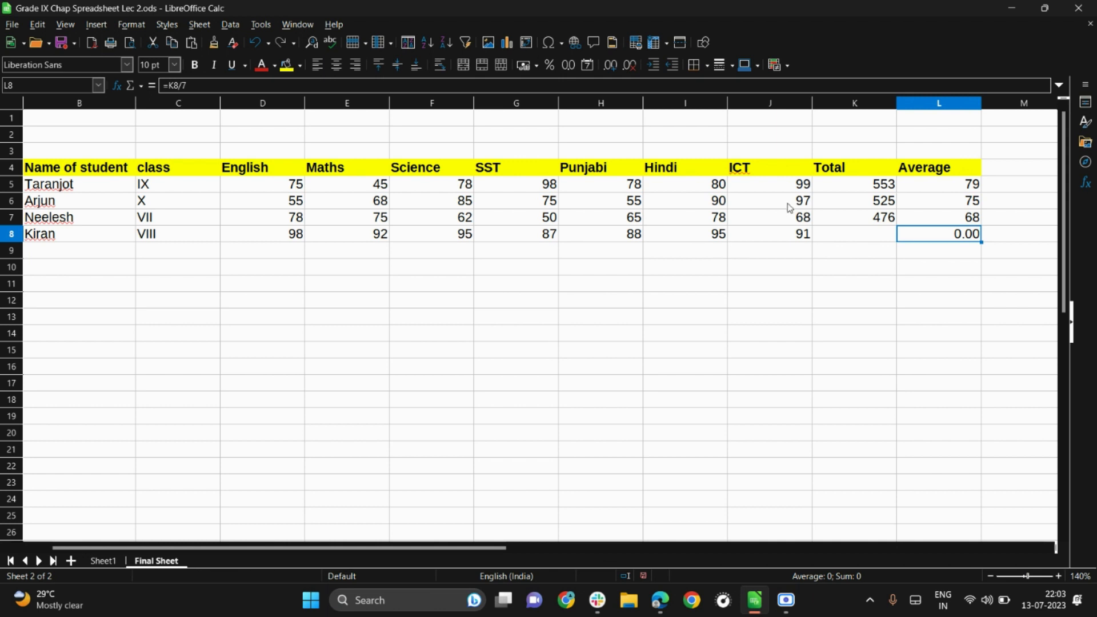
pyautogui.click(862, 236)
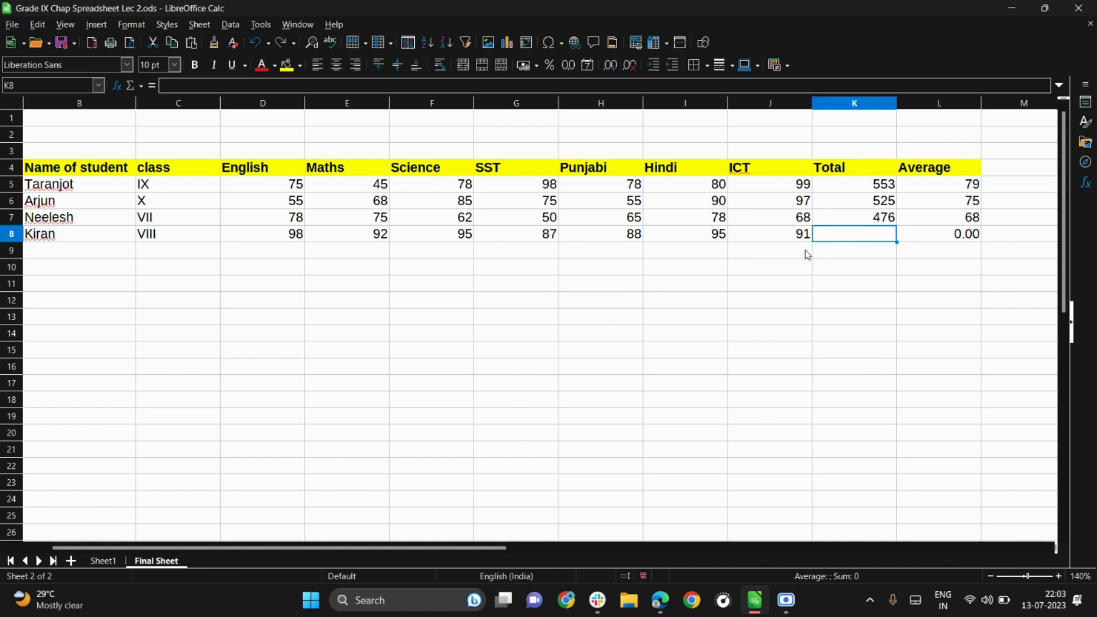
pyautogui.hotkey('alt', '=')
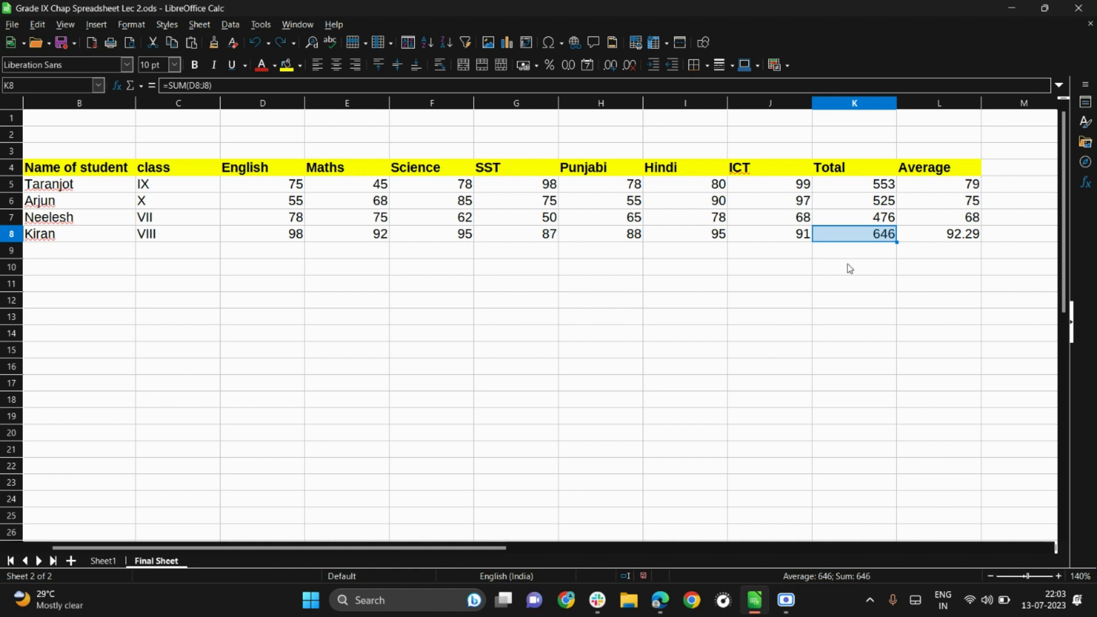
pyautogui.click(849, 268)
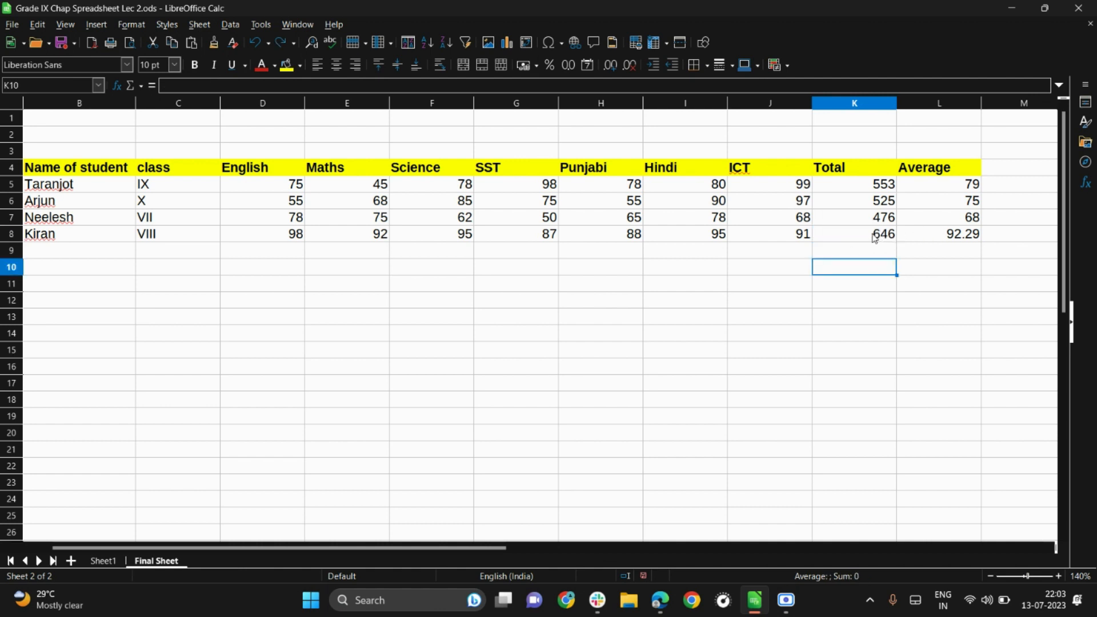
# Replace the last student's average formula in L8 with the function =AVERAGE(D8:J8)
pyautogui.click(934, 240)
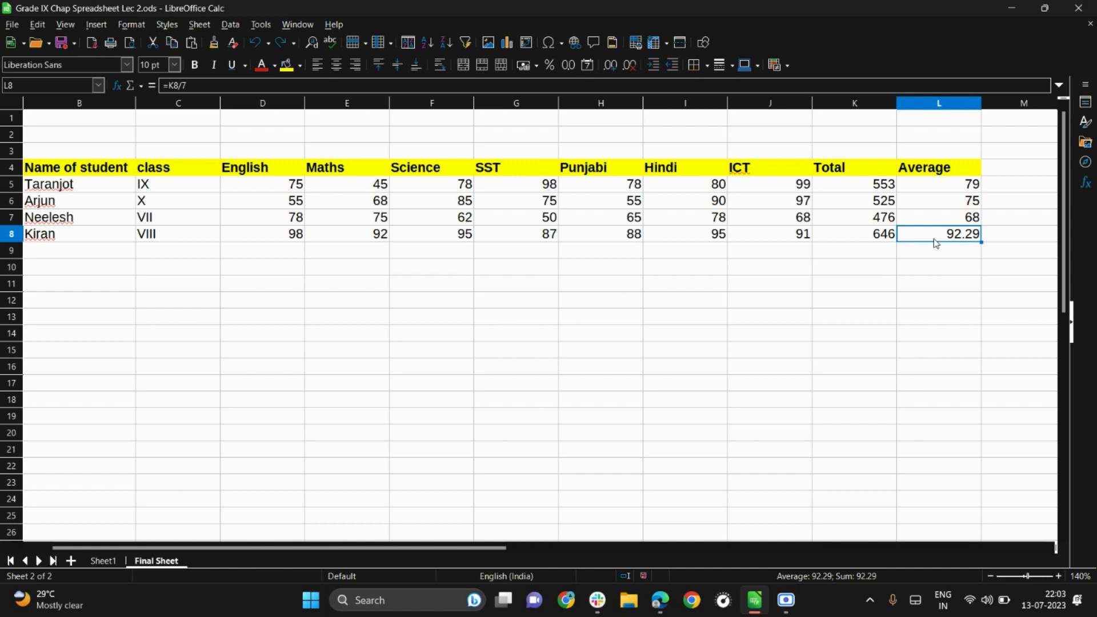
pyautogui.press('Delete')
pyautogui.write('=')
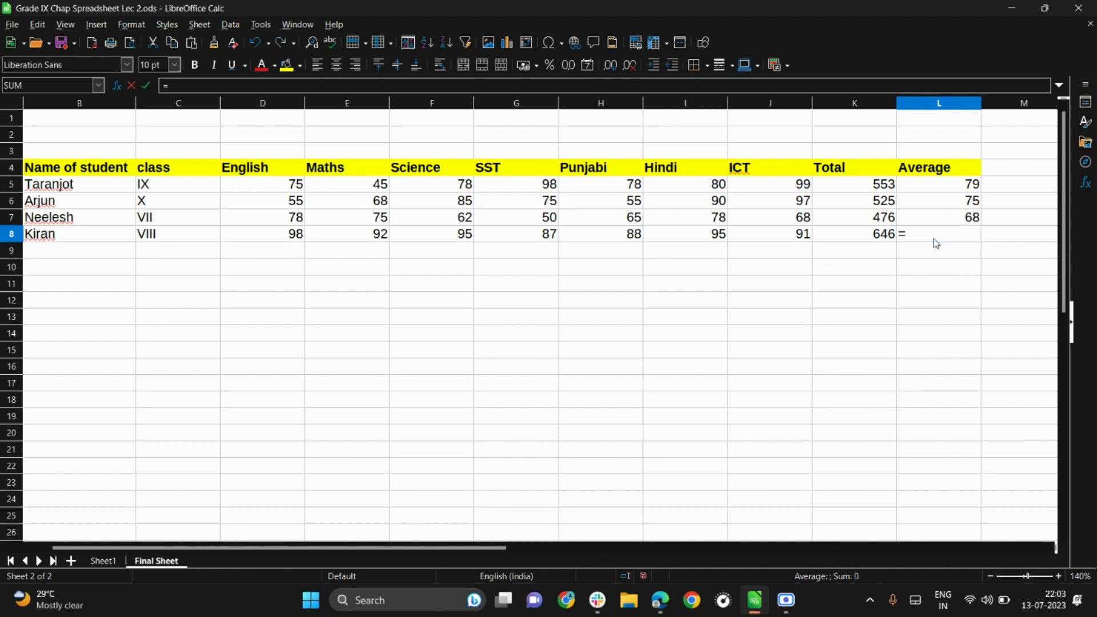
pyautogui.write('average')
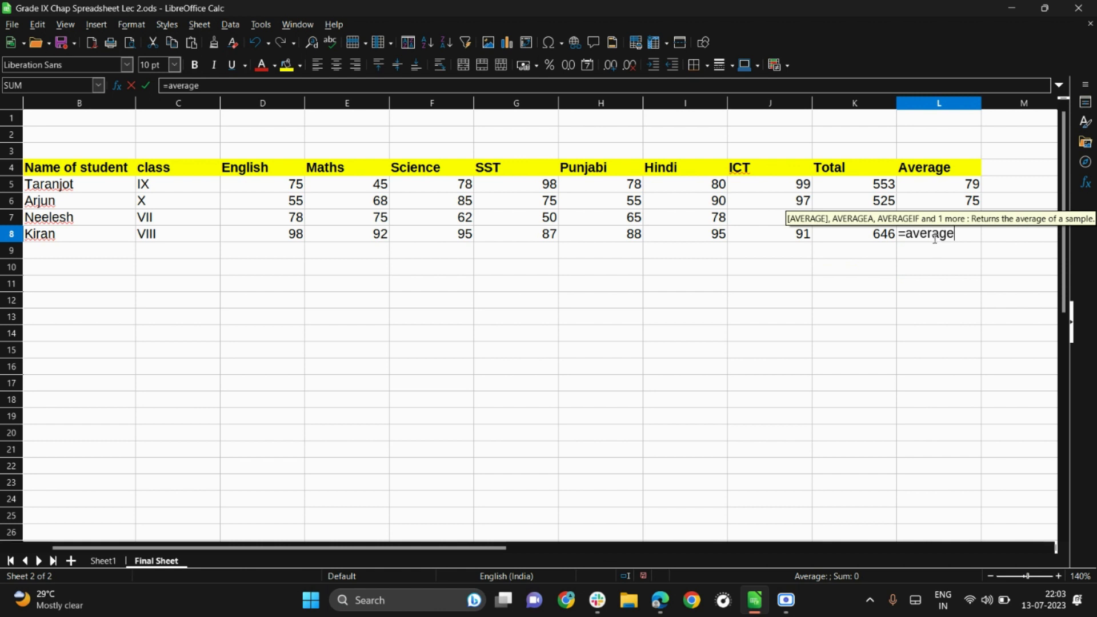
pyautogui.write('(')
pyautogui.moveTo(288, 237); pyautogui.dragTo(774, 237)
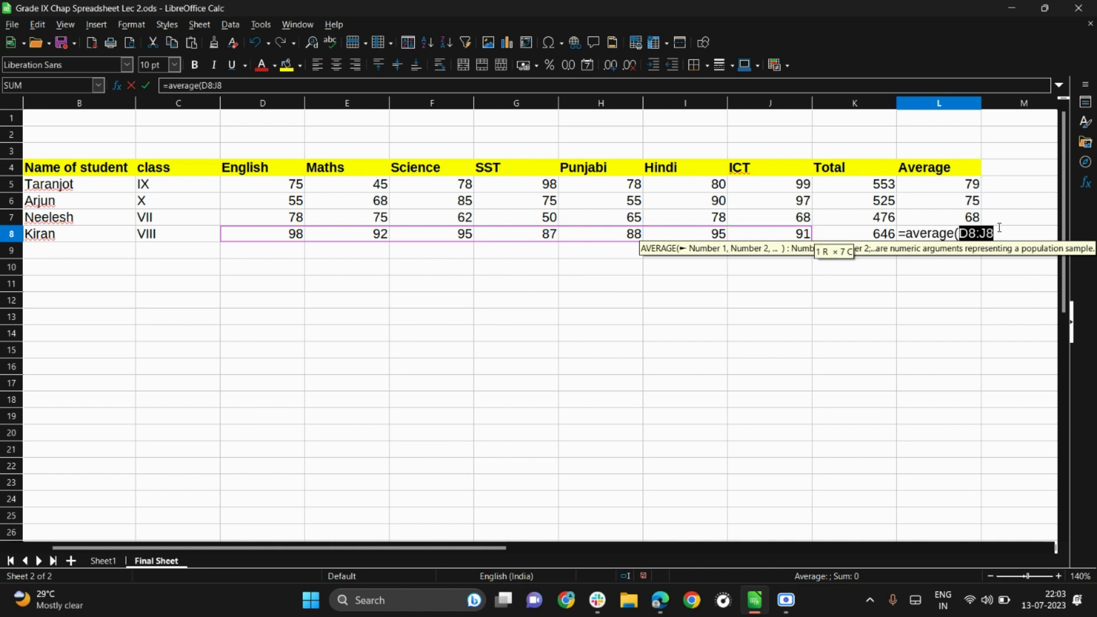
pyautogui.press('Left')
pyautogui.press('Left')
pyautogui.hotkey('shift', 'Left')
pyautogui.hotkey('shift', 'Left')
pyautogui.hotkey('shift', 'Left')
pyautogui.hotkey('shift', 'Left')
pyautogui.hotkey('shift', 'Left')
pyautogui.hotkey('shift', 'Left')
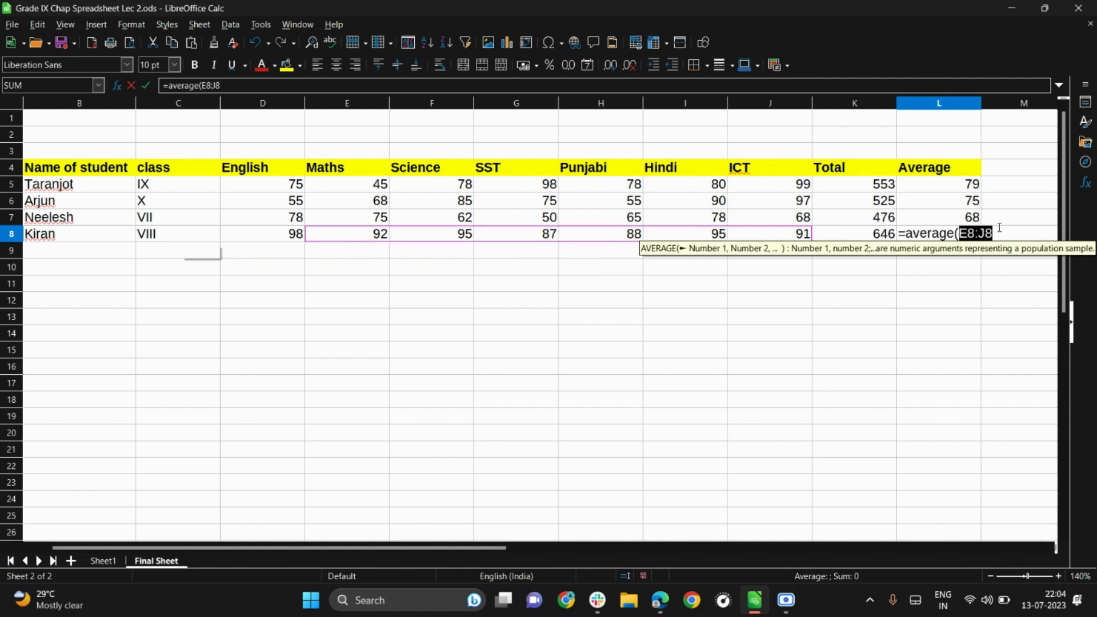
pyautogui.click(999, 230)
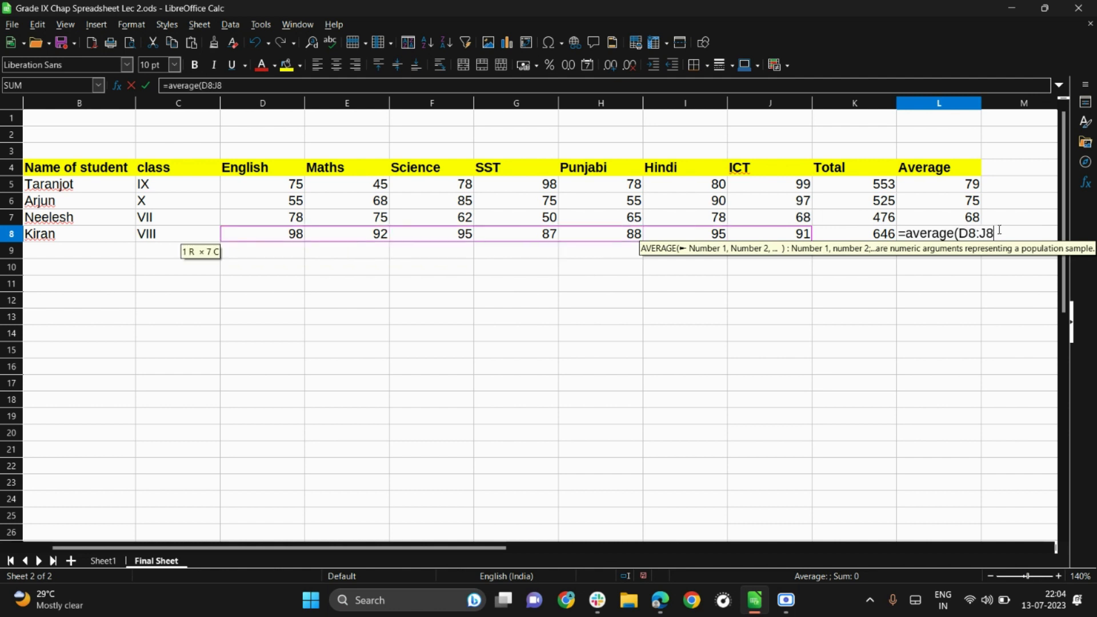
pyautogui.write(')')
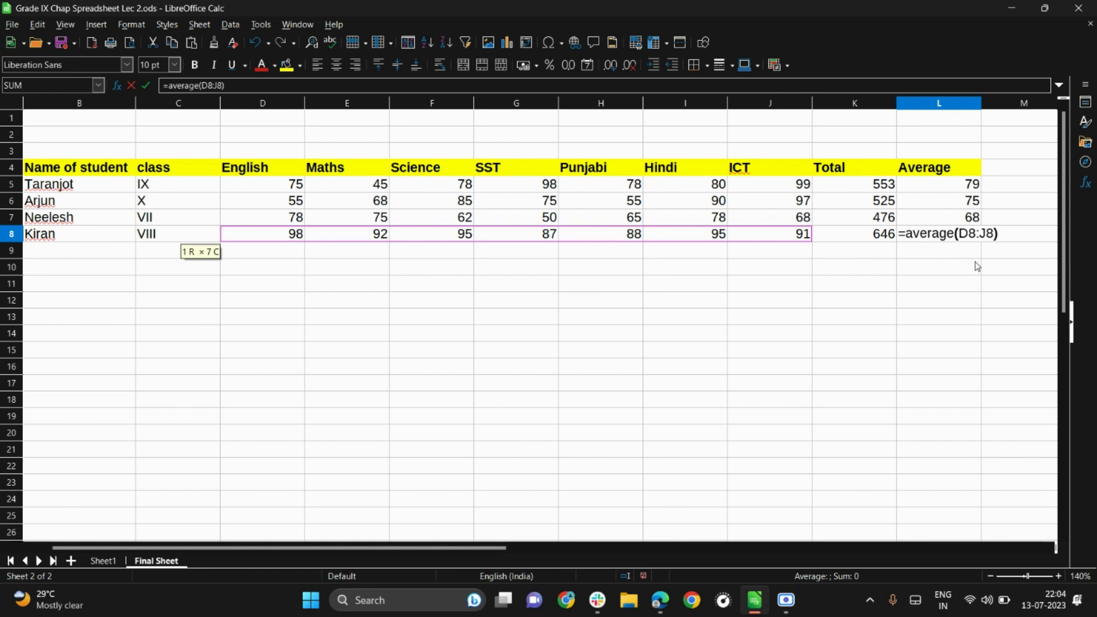
pyautogui.press('Return')
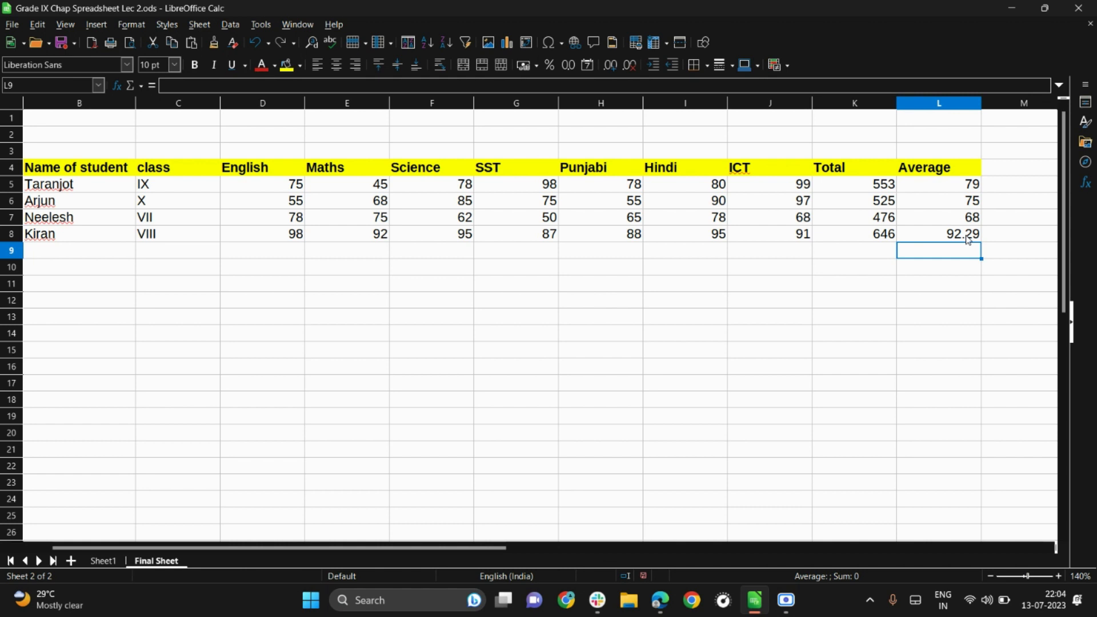
# Find the highest Science mark in F10 with the ready-made Max function over F5:F8
pyautogui.click(141, 87)
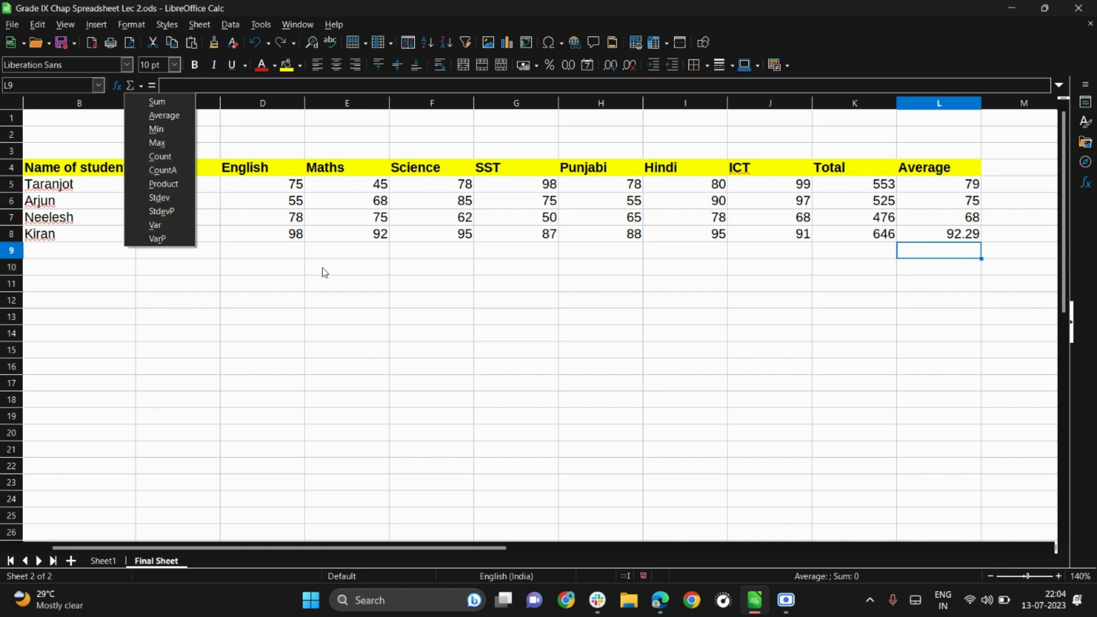
pyautogui.click(450, 273)
pyautogui.click(451, 272)
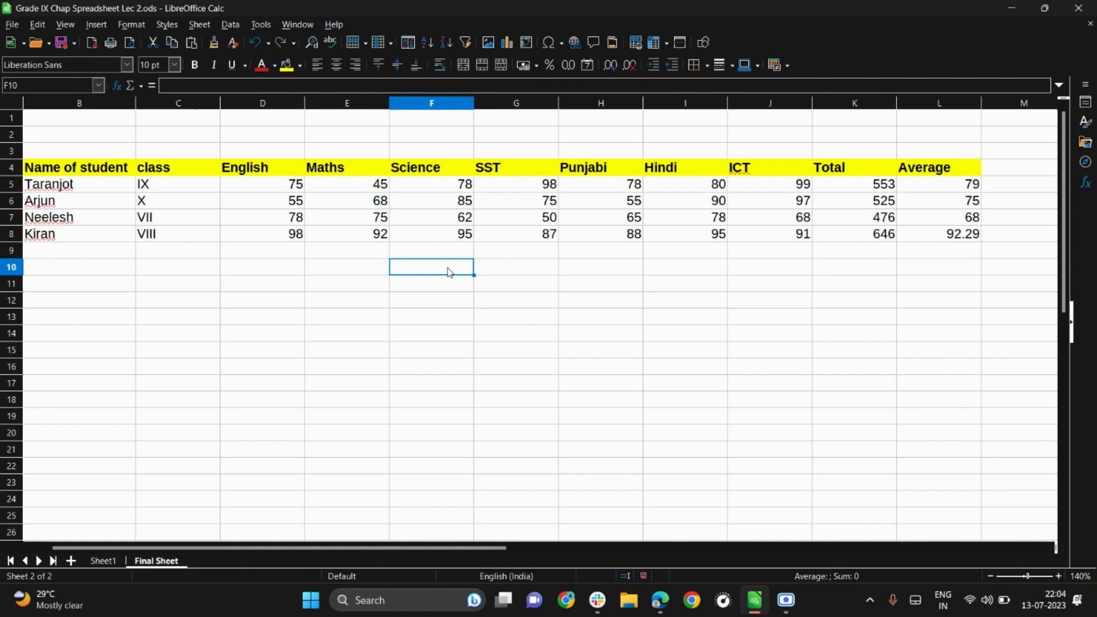
pyautogui.click(139, 90)
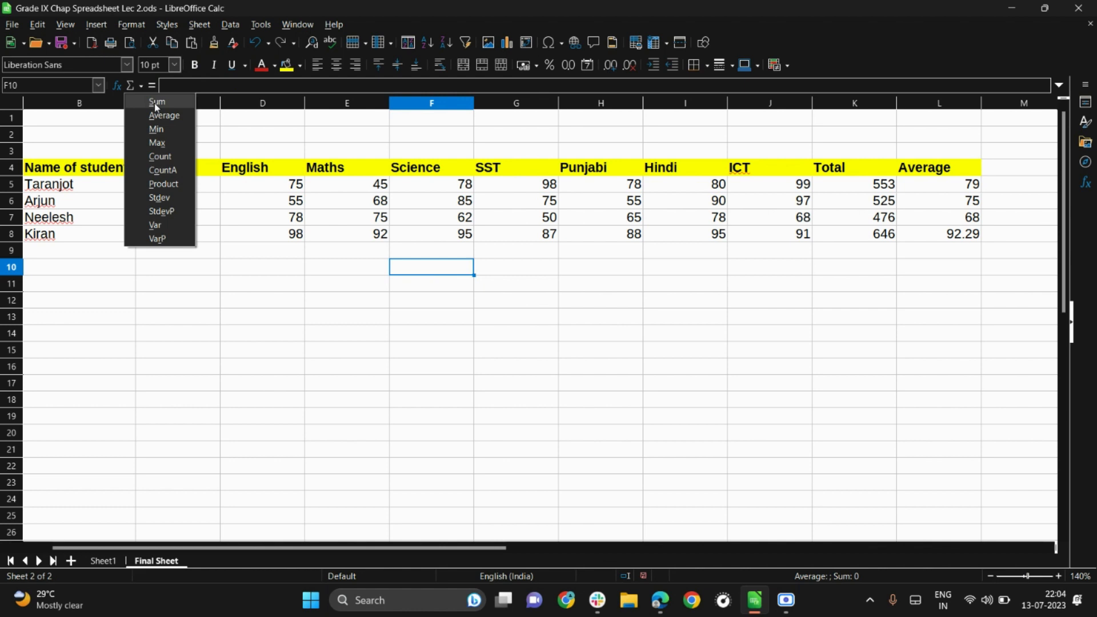
pyautogui.click(157, 142)
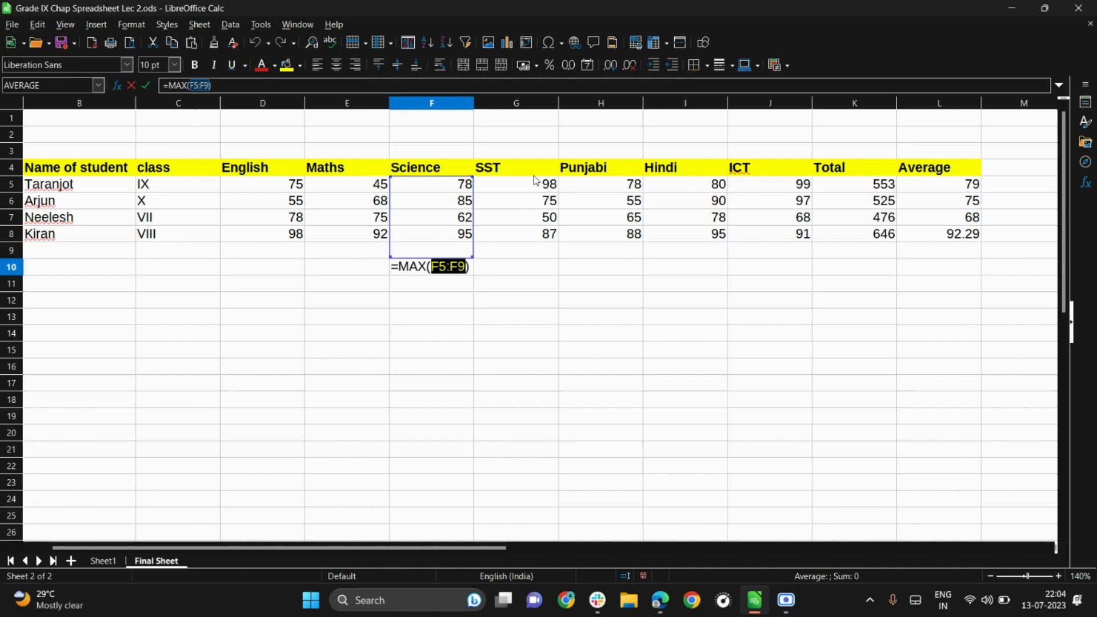
pyautogui.moveTo(535, 184); pyautogui.dragTo(518, 246)
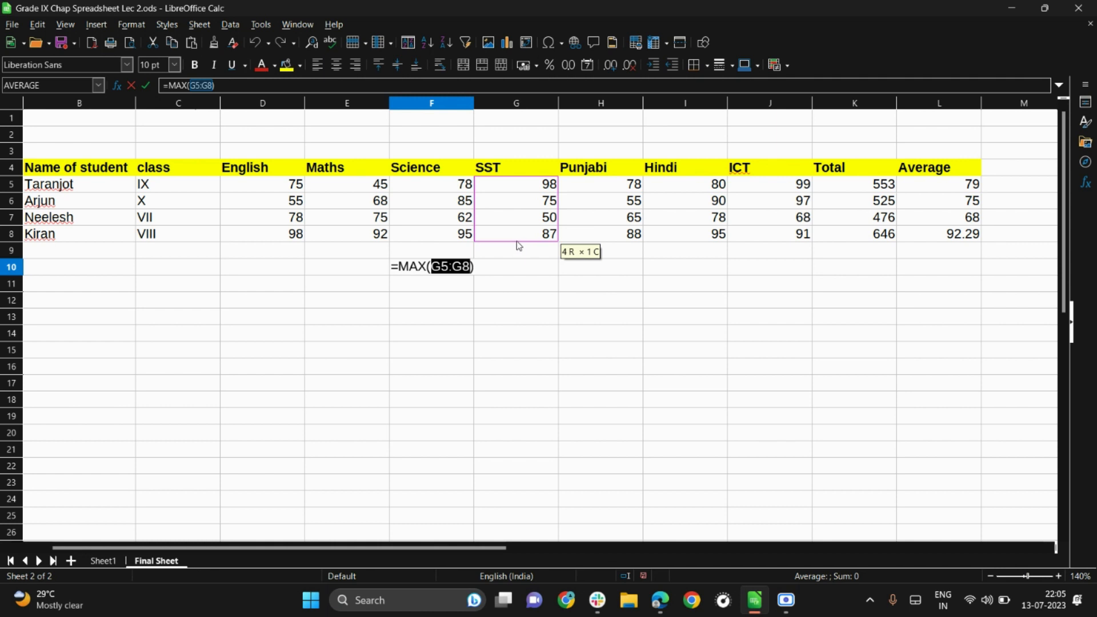
pyautogui.moveTo(451, 185); pyautogui.dragTo(446, 242)
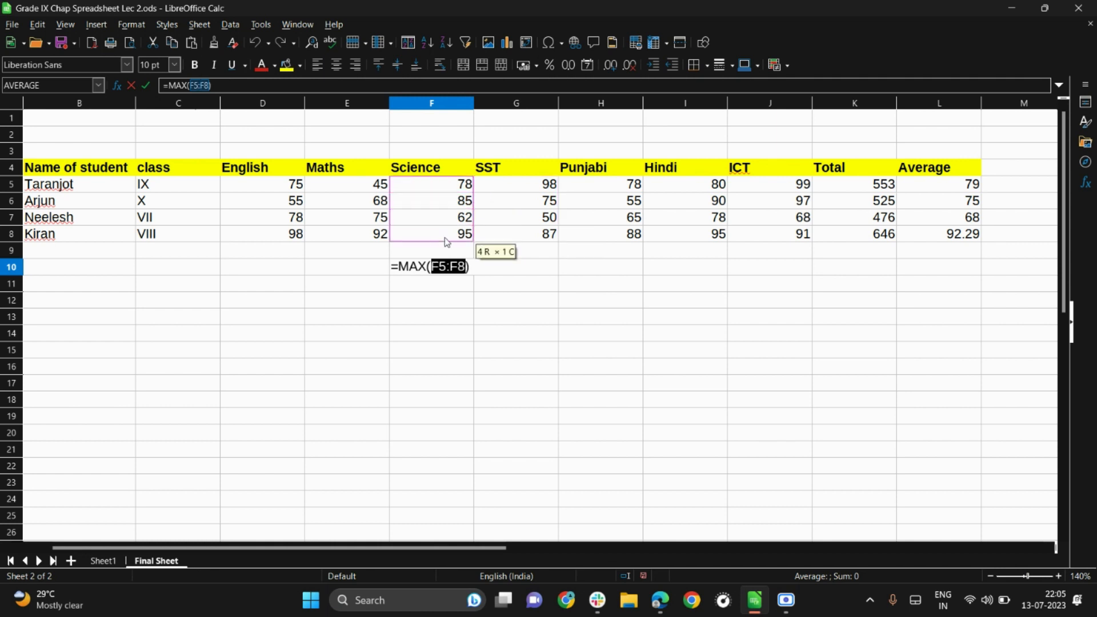
pyautogui.press('Return')
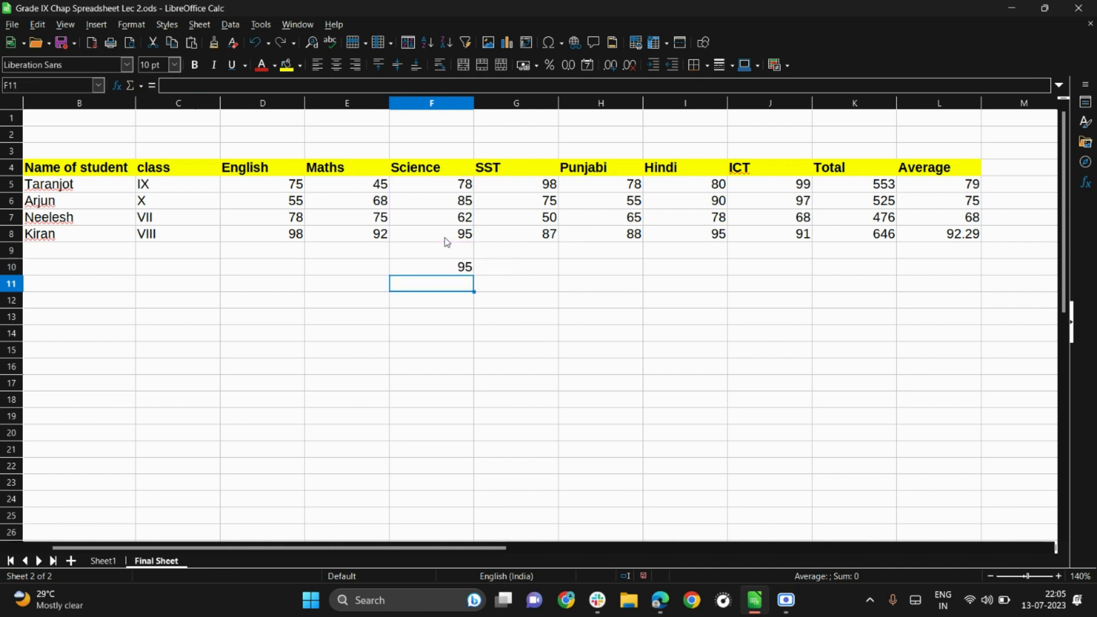
# Check F10's MAX formula against the Science mark and student name in row 8, and review the list of ready-made functions
pyautogui.click(440, 273)
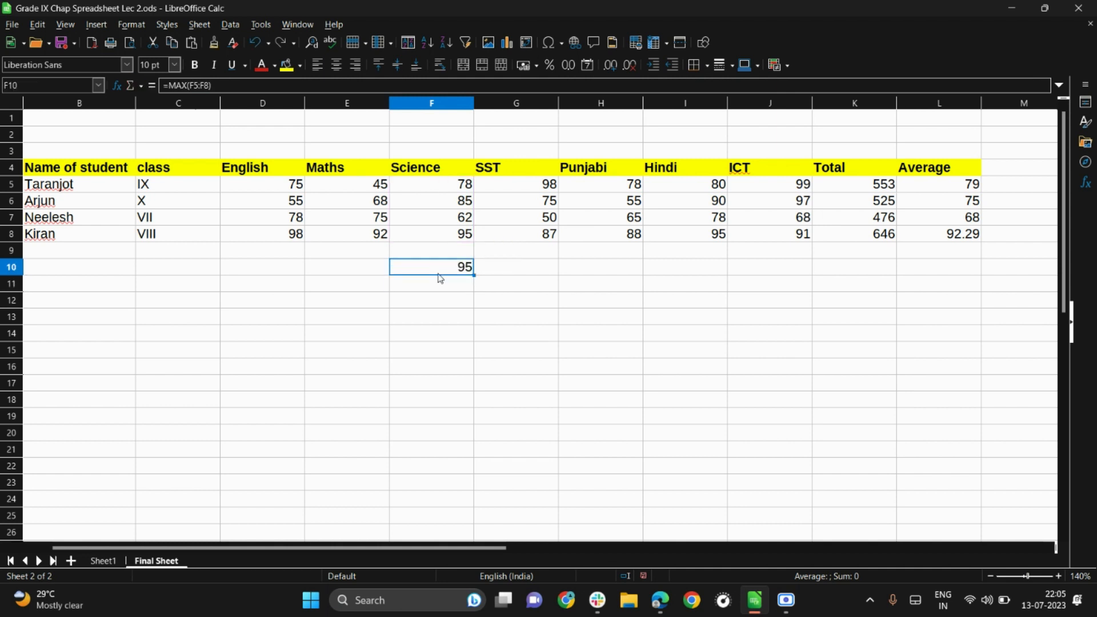
pyautogui.click(440, 242)
pyautogui.click(100, 243)
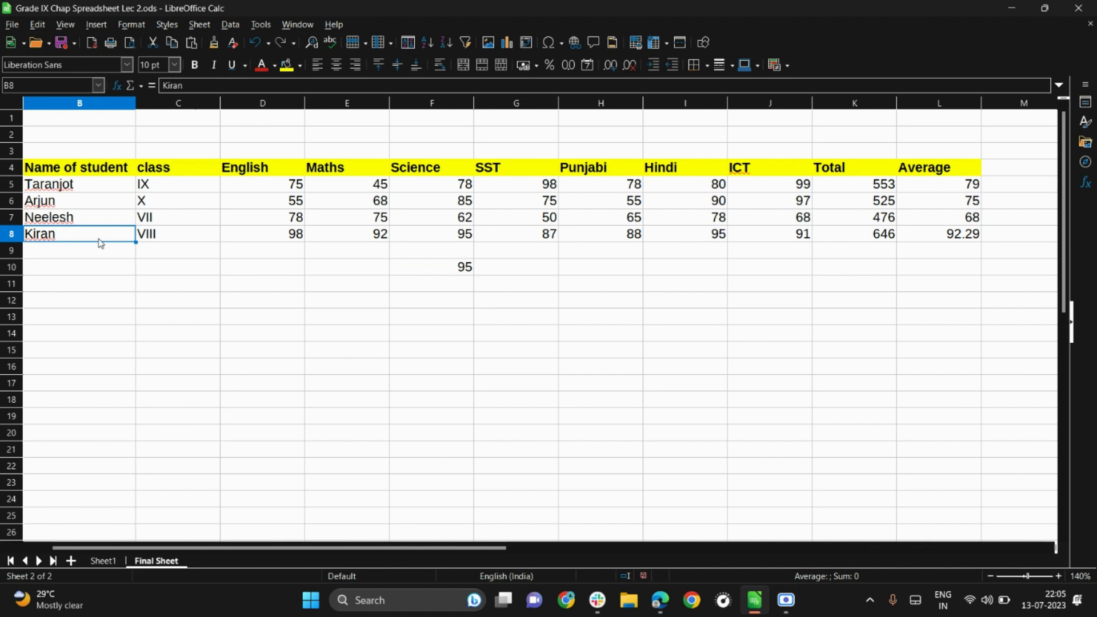
pyautogui.click(144, 93)
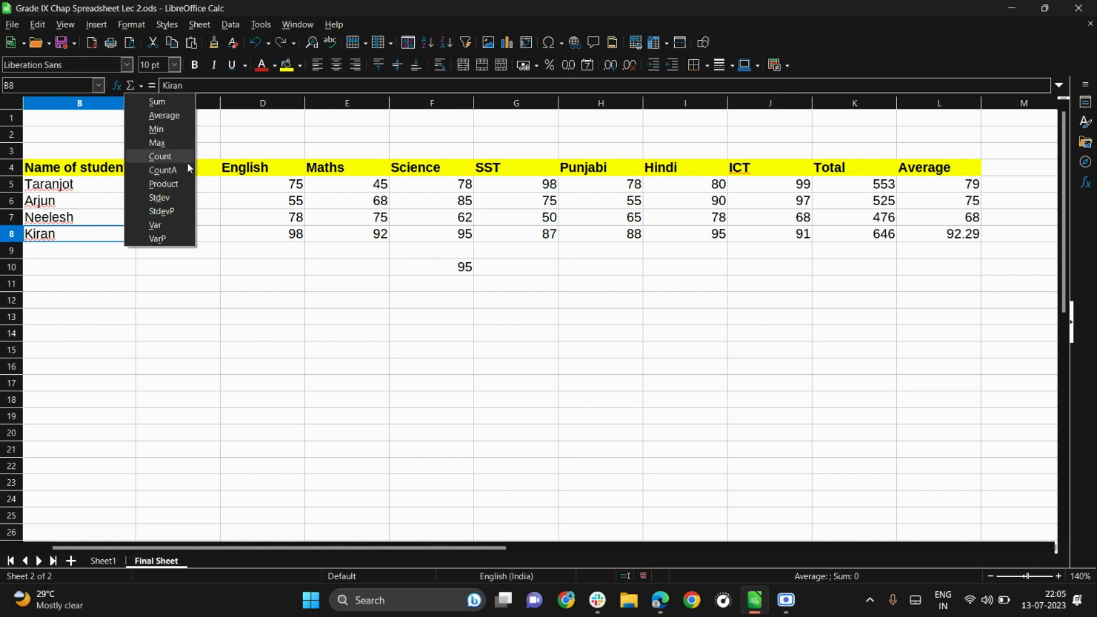
pyautogui.click(393, 298)
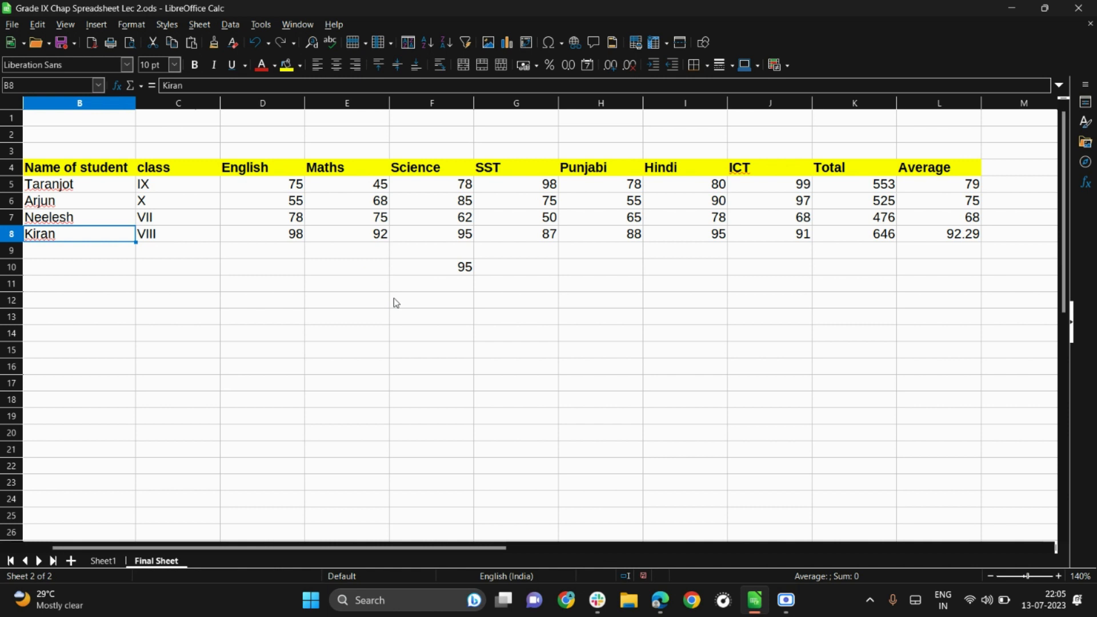